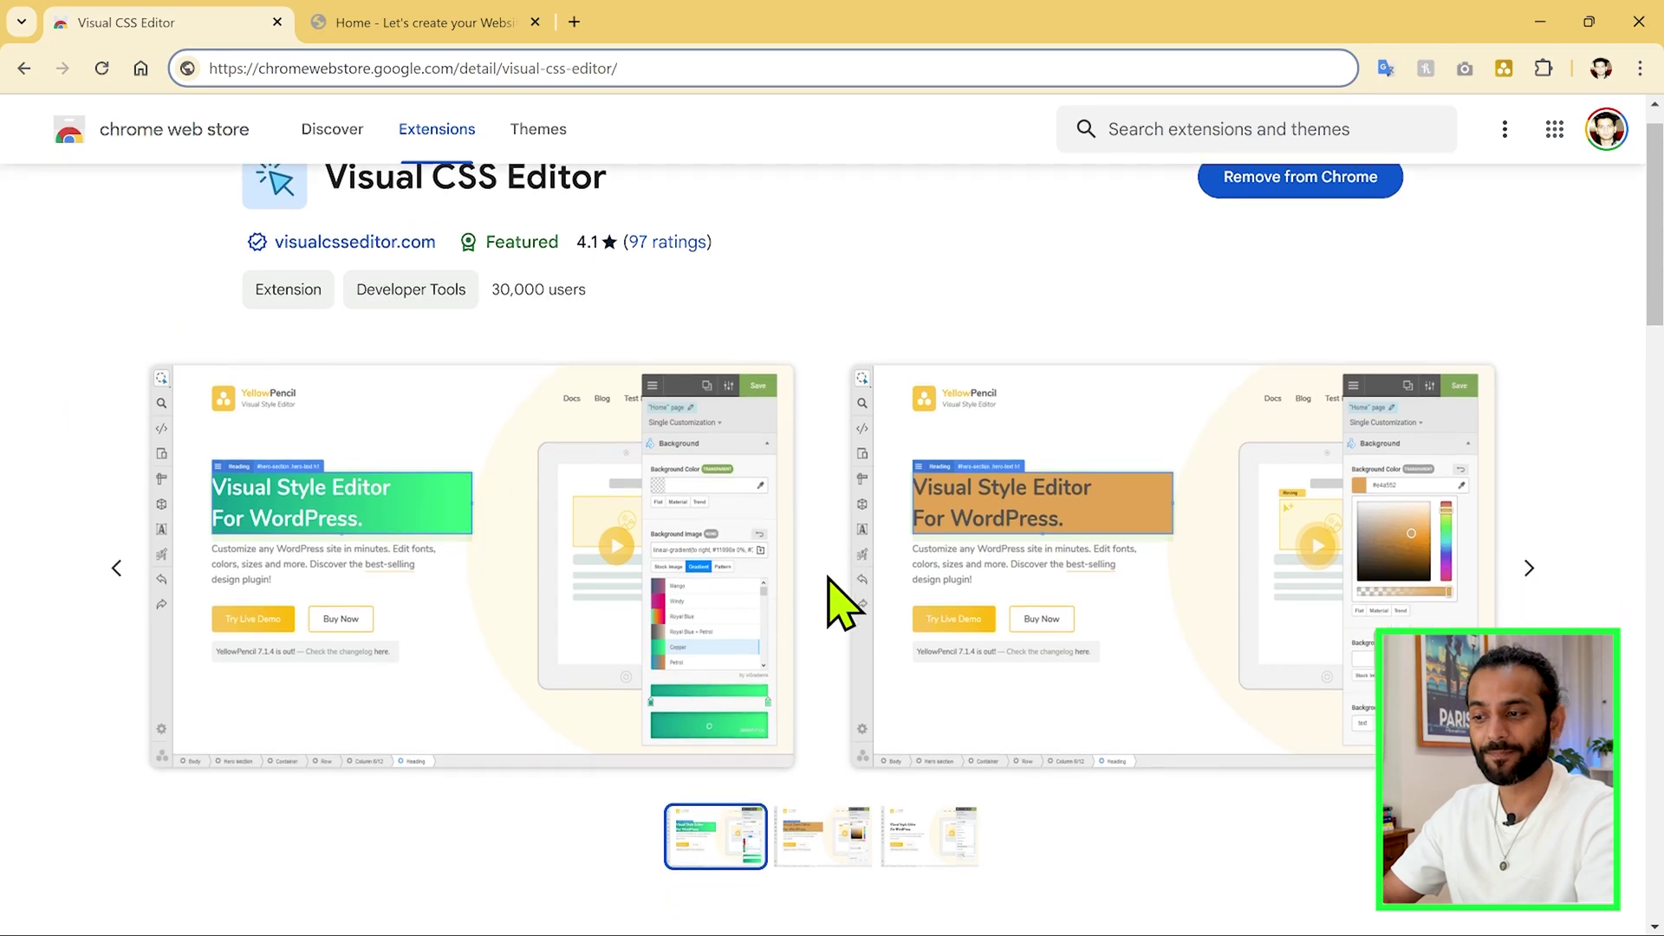
Step: Expand the Overview description on the Visual CSS Editor store page with 'See more' and read the features
scroll(829, 579, "down", 1)
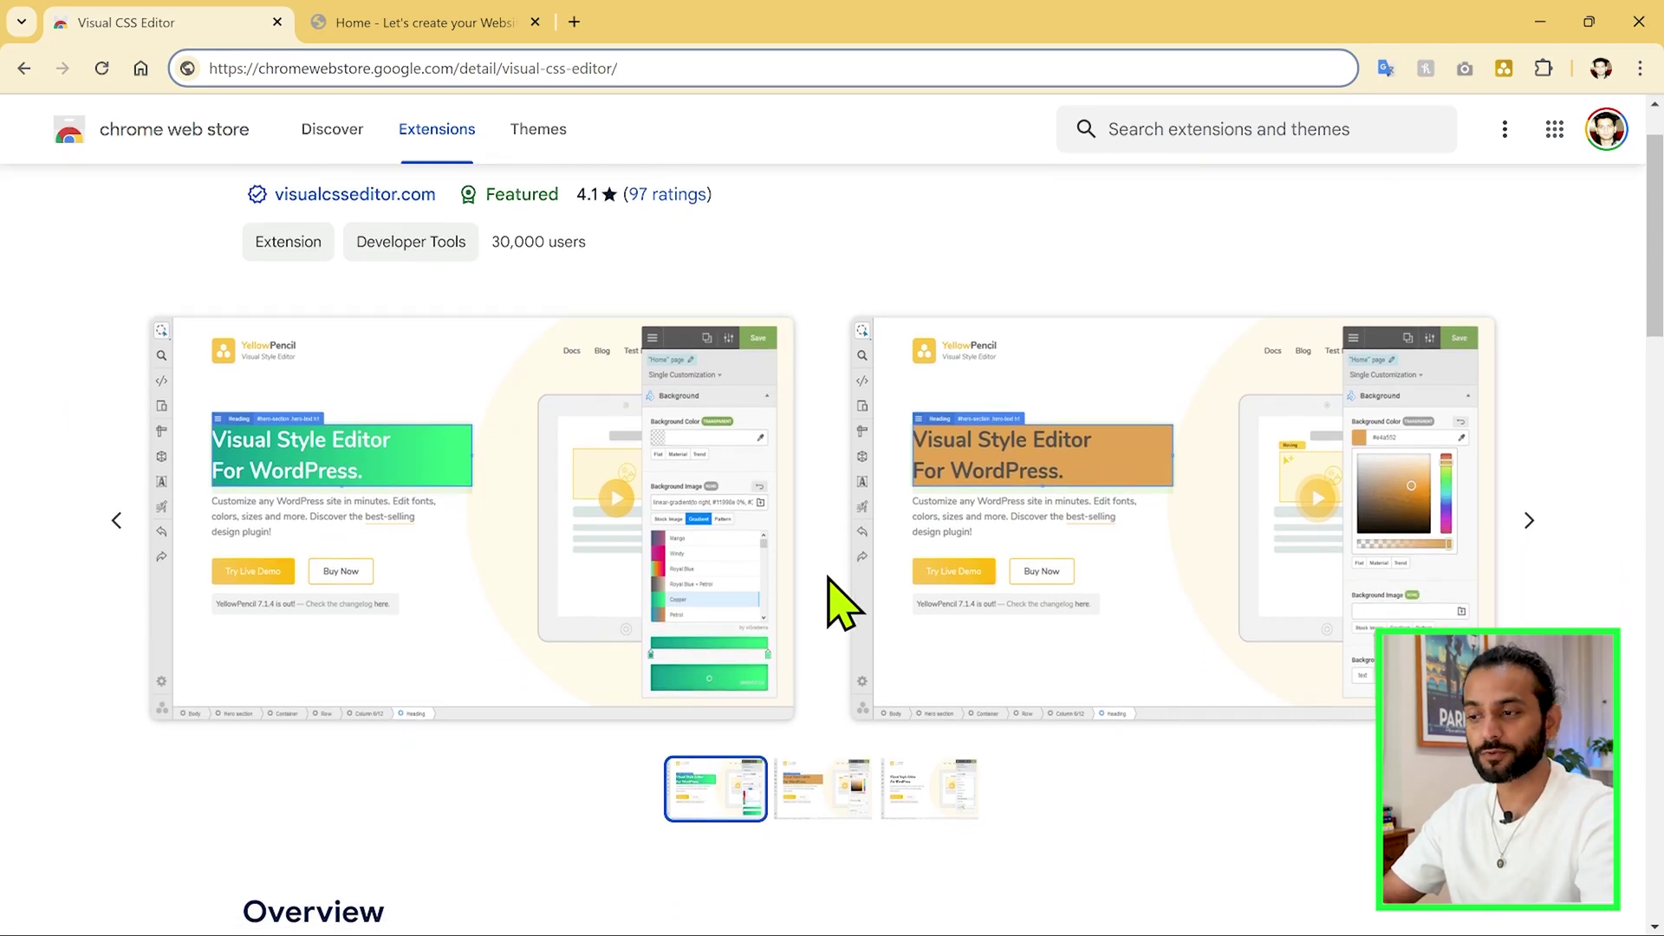
scroll(829, 579, "up", 1)
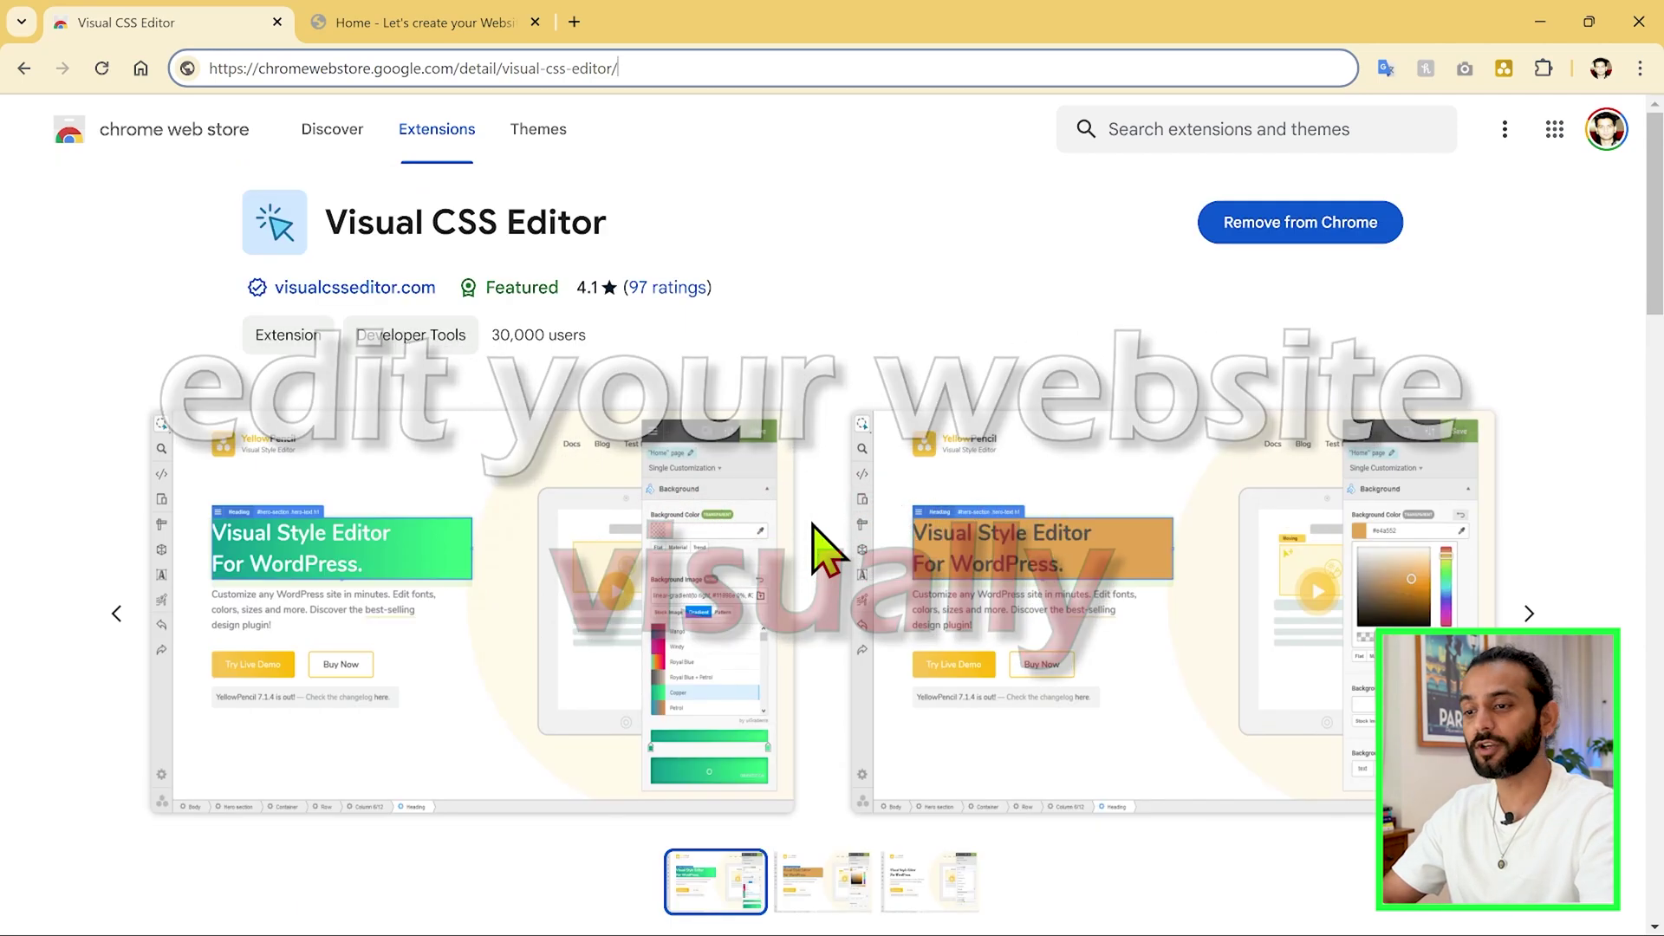
scroll(828, 550, "down", 7)
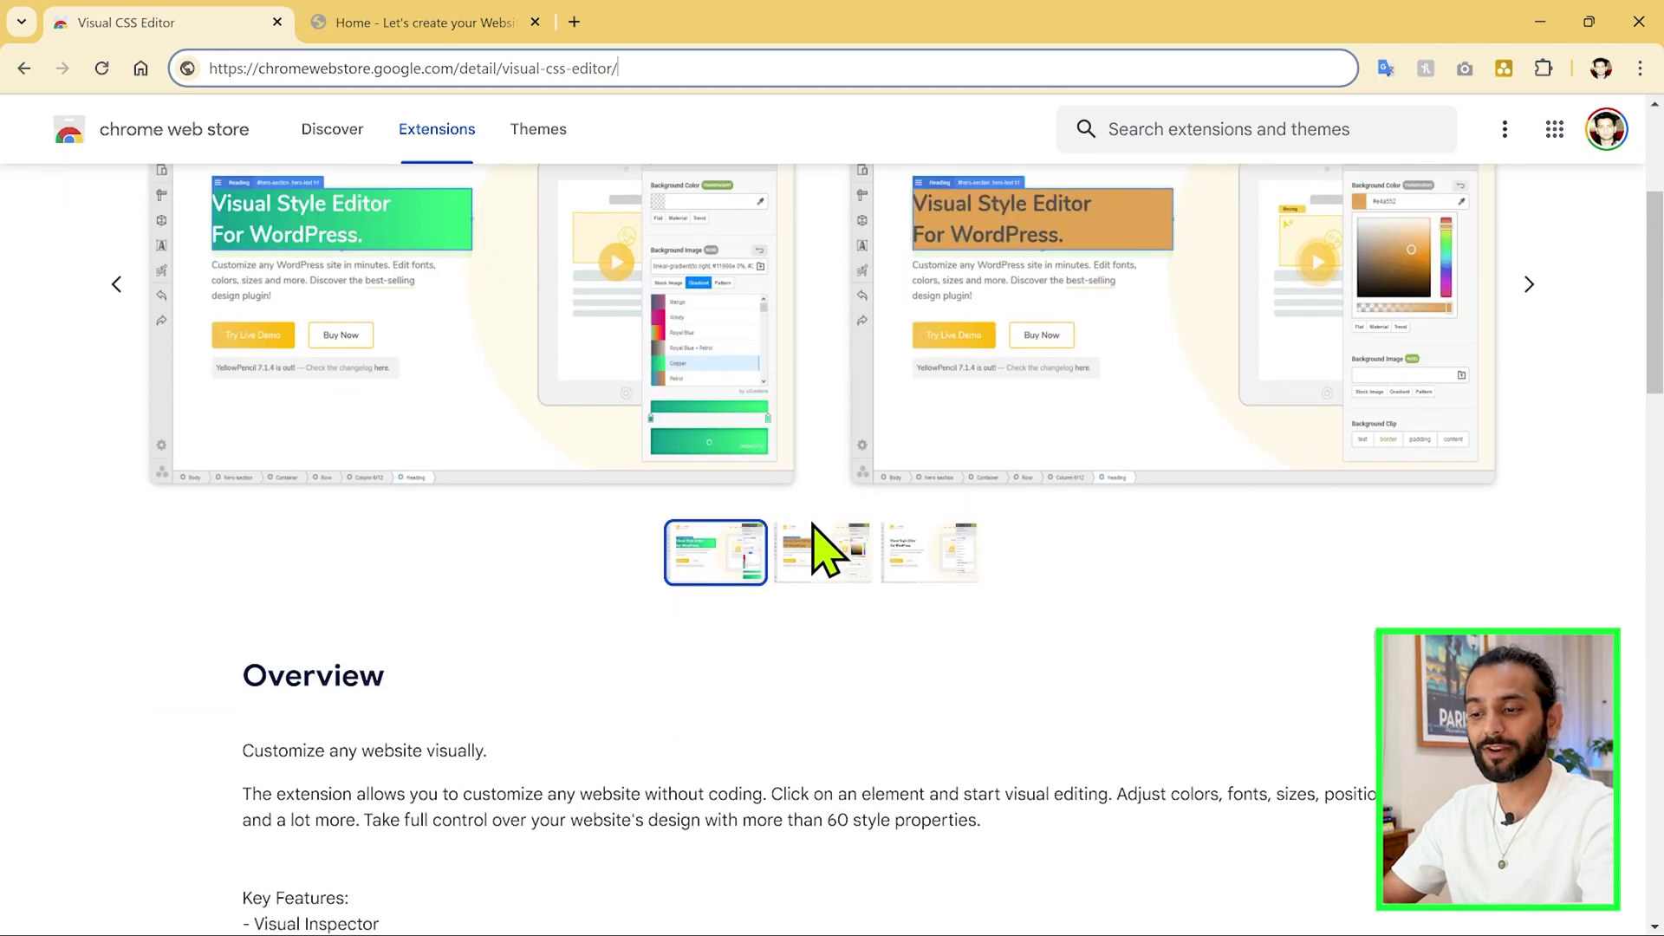
scroll(828, 551, "down", 3)
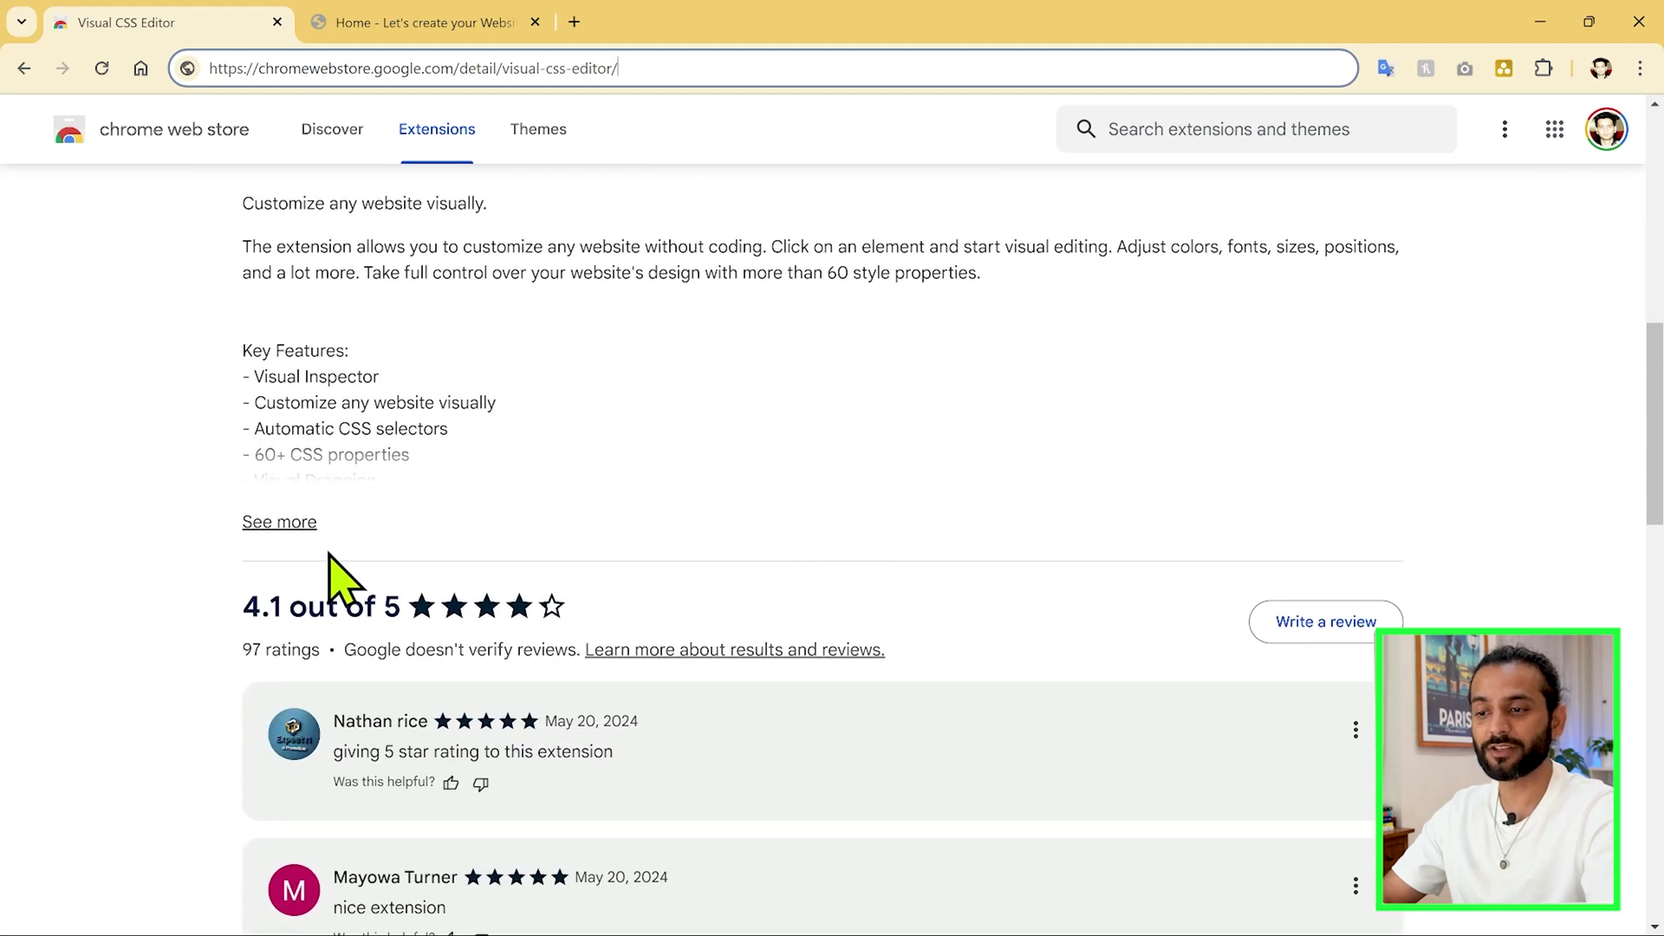
left_click(264, 522)
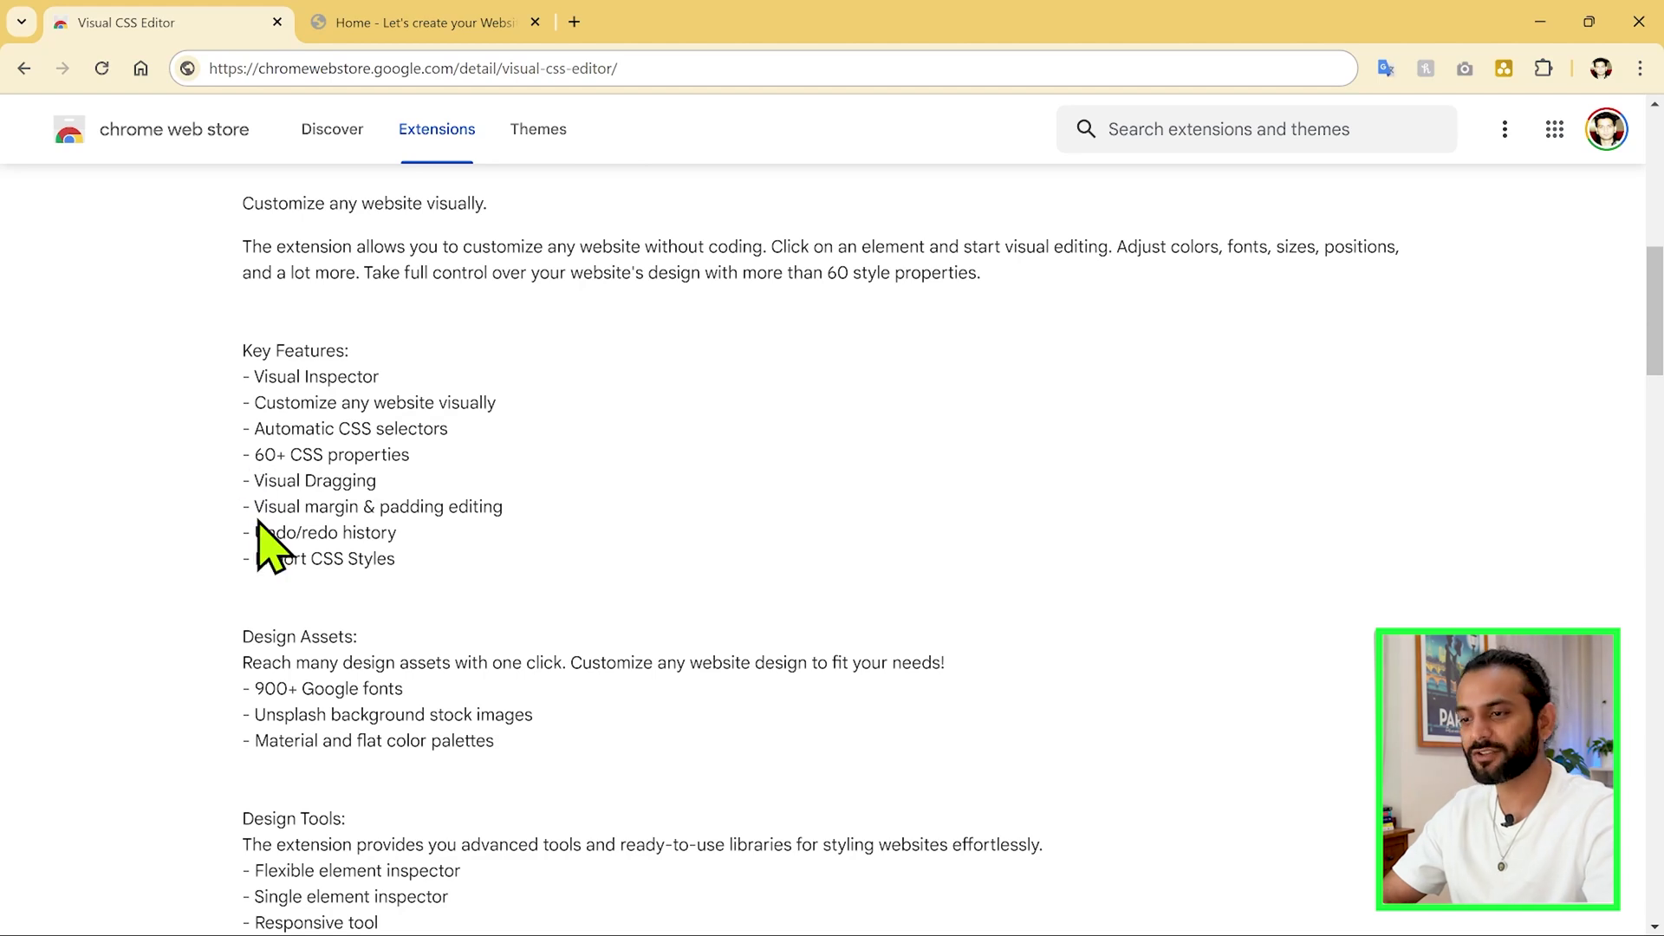
scroll(327, 576, "up", 10)
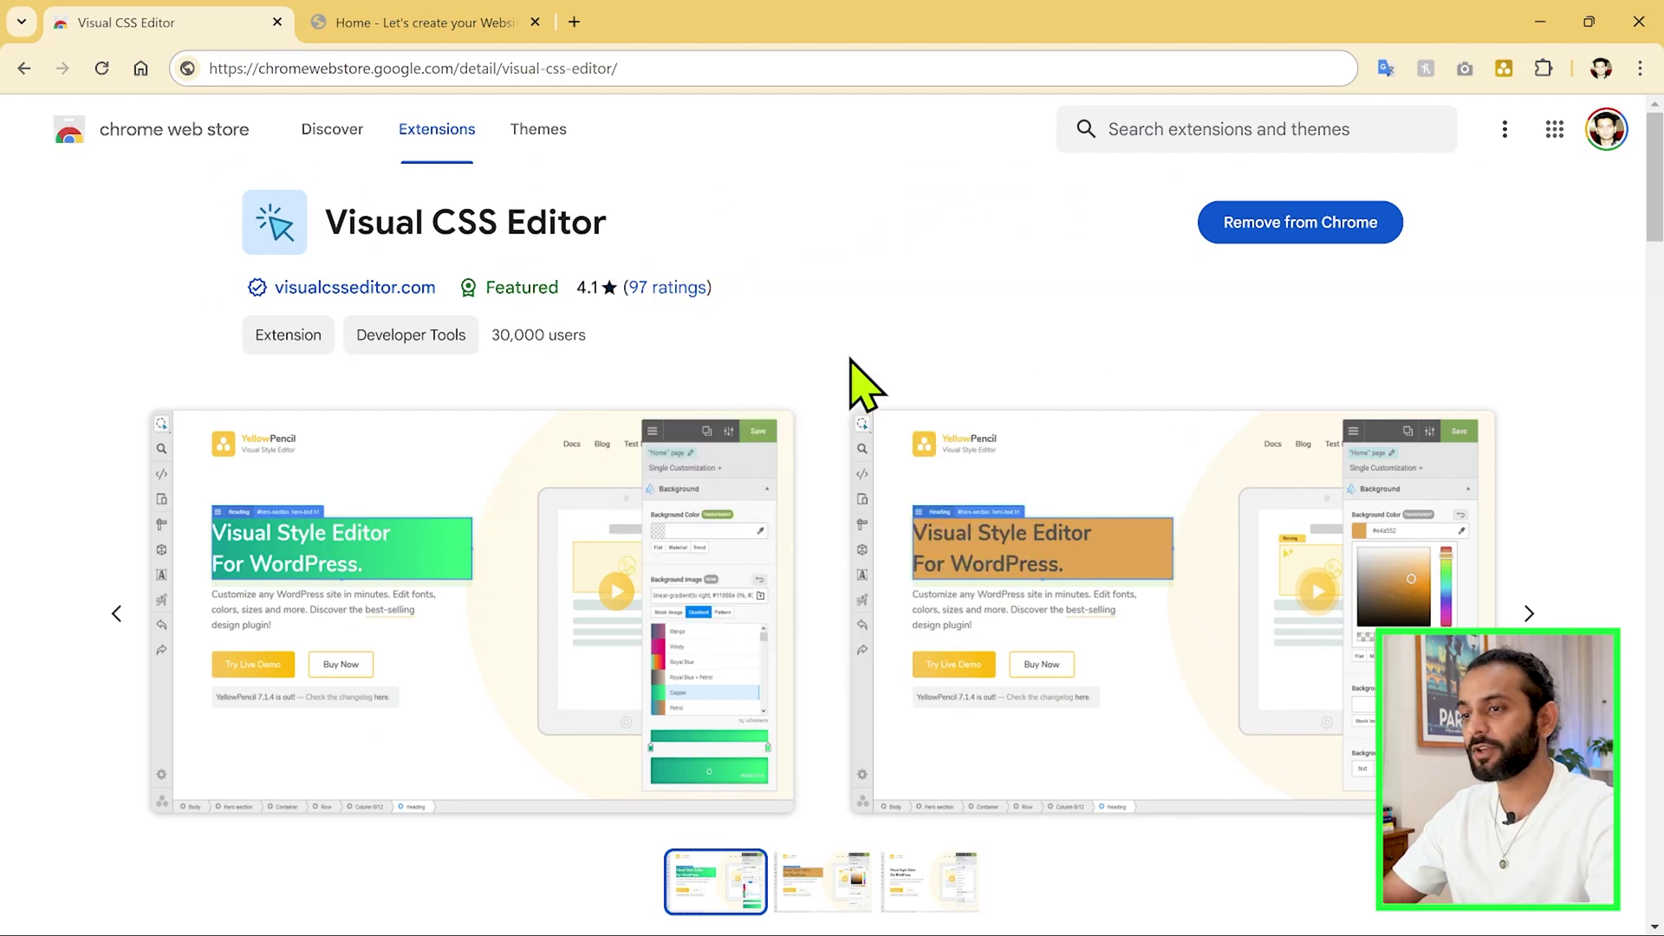
Step: In a new tab, Google 'visual css editor chrome extension' and open the Chrome Web Store result
left_click(578, 22)
type("google.com")
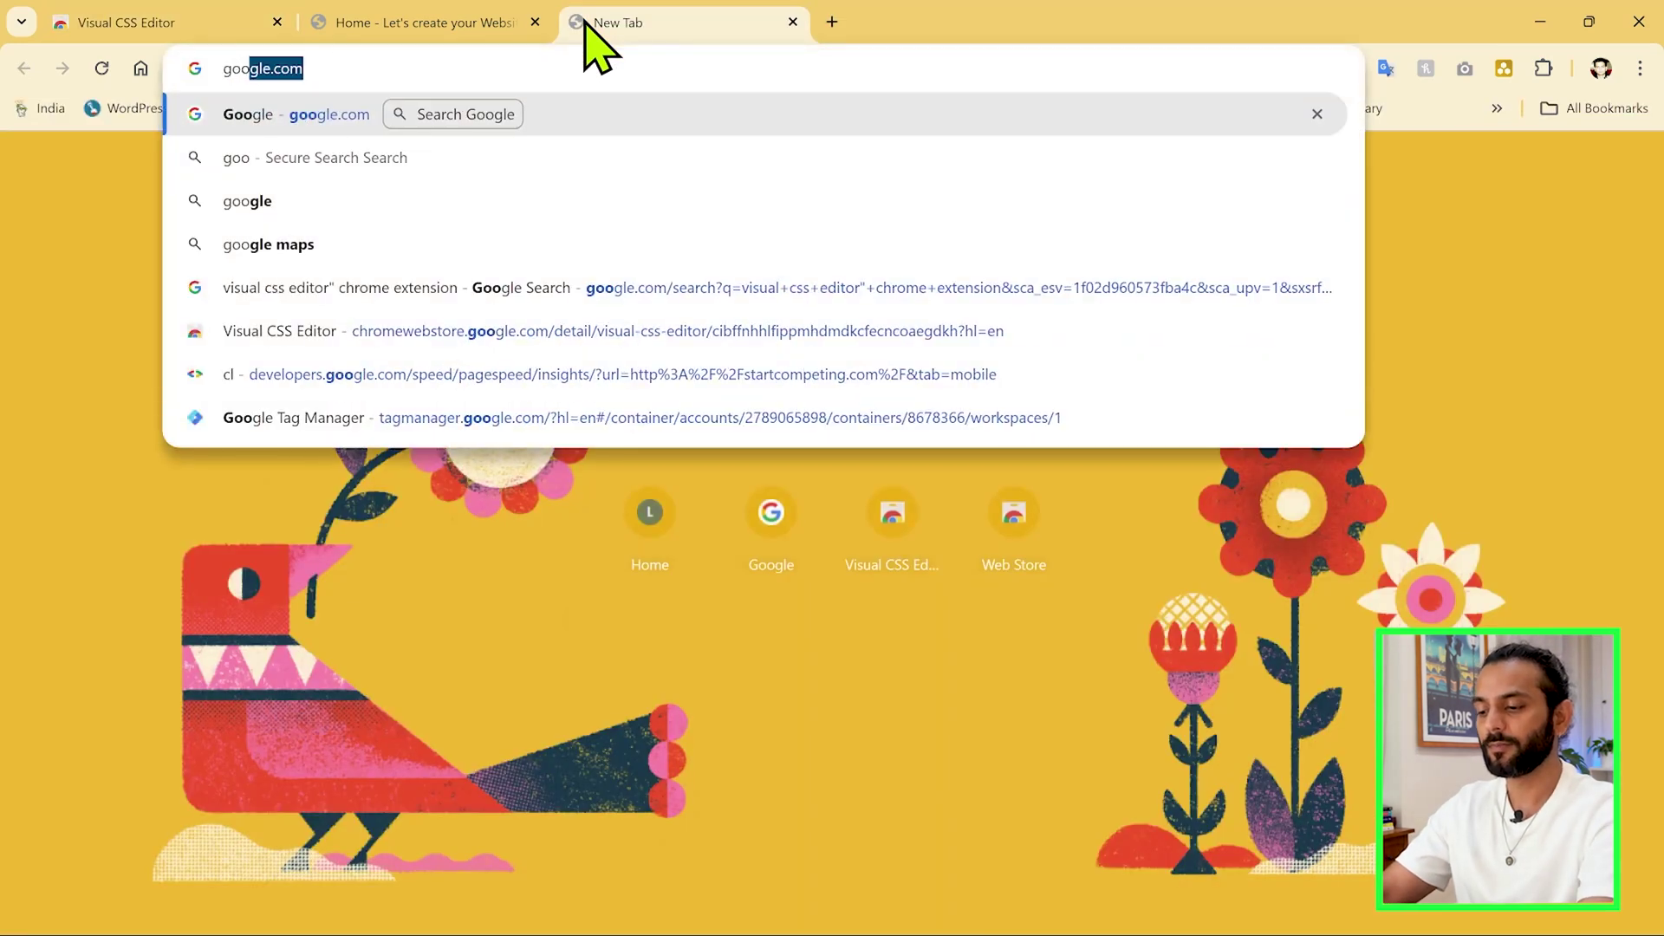
key("Return")
type("vis")
key("Down")
key("Return")
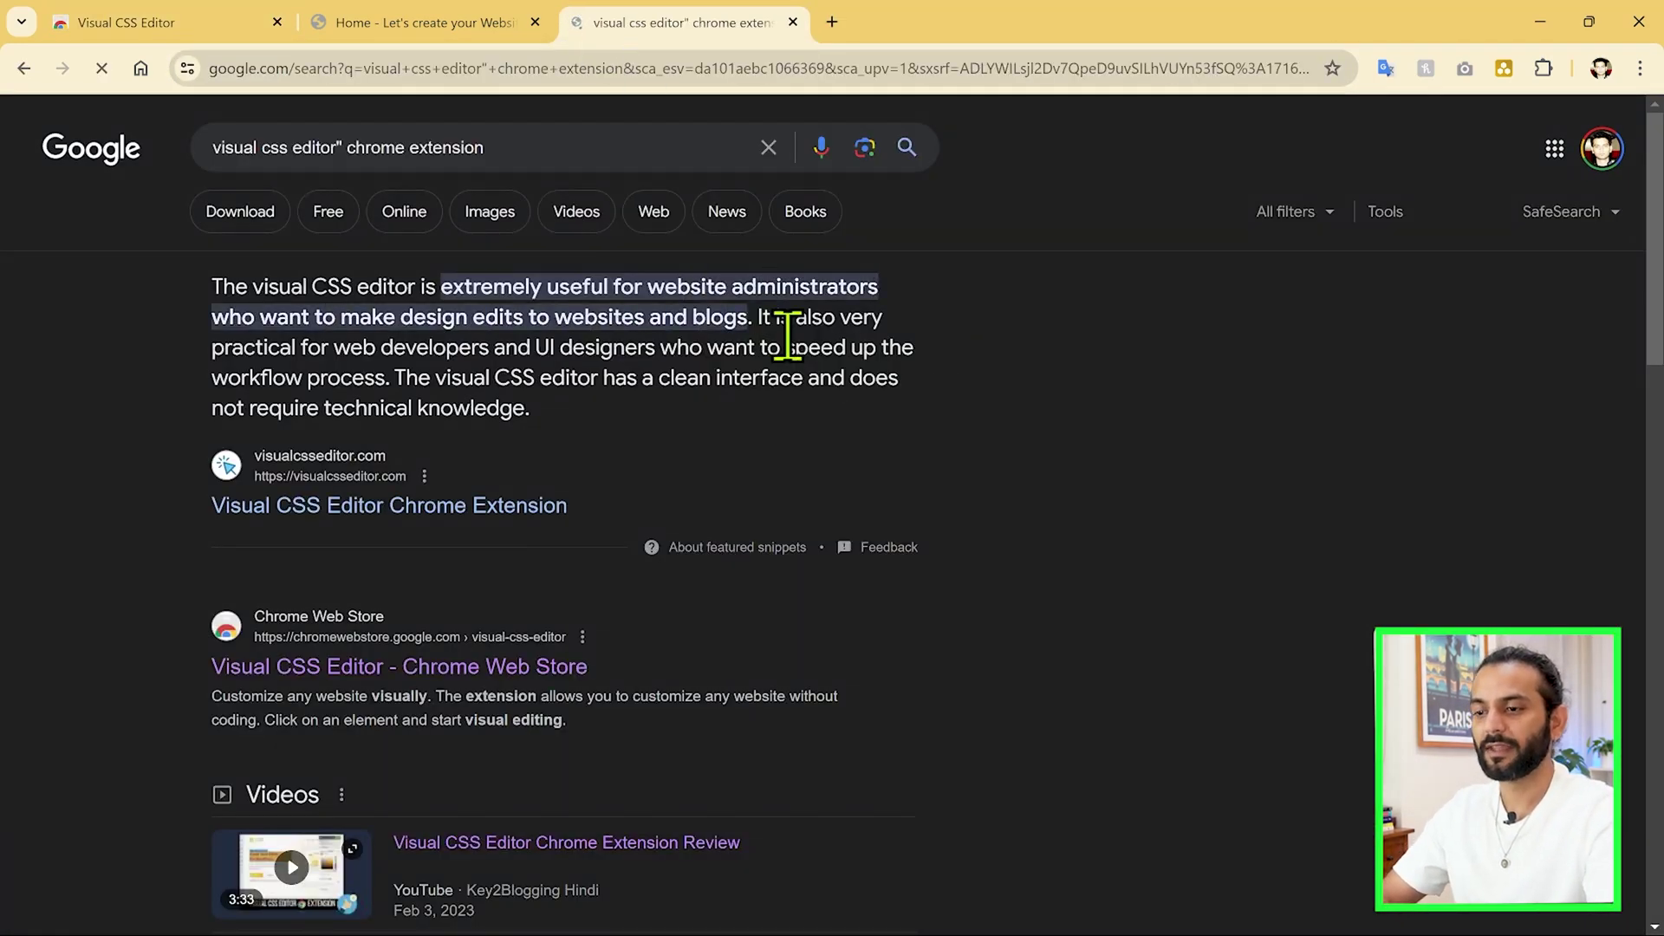
scroll(791, 343, "down", 4)
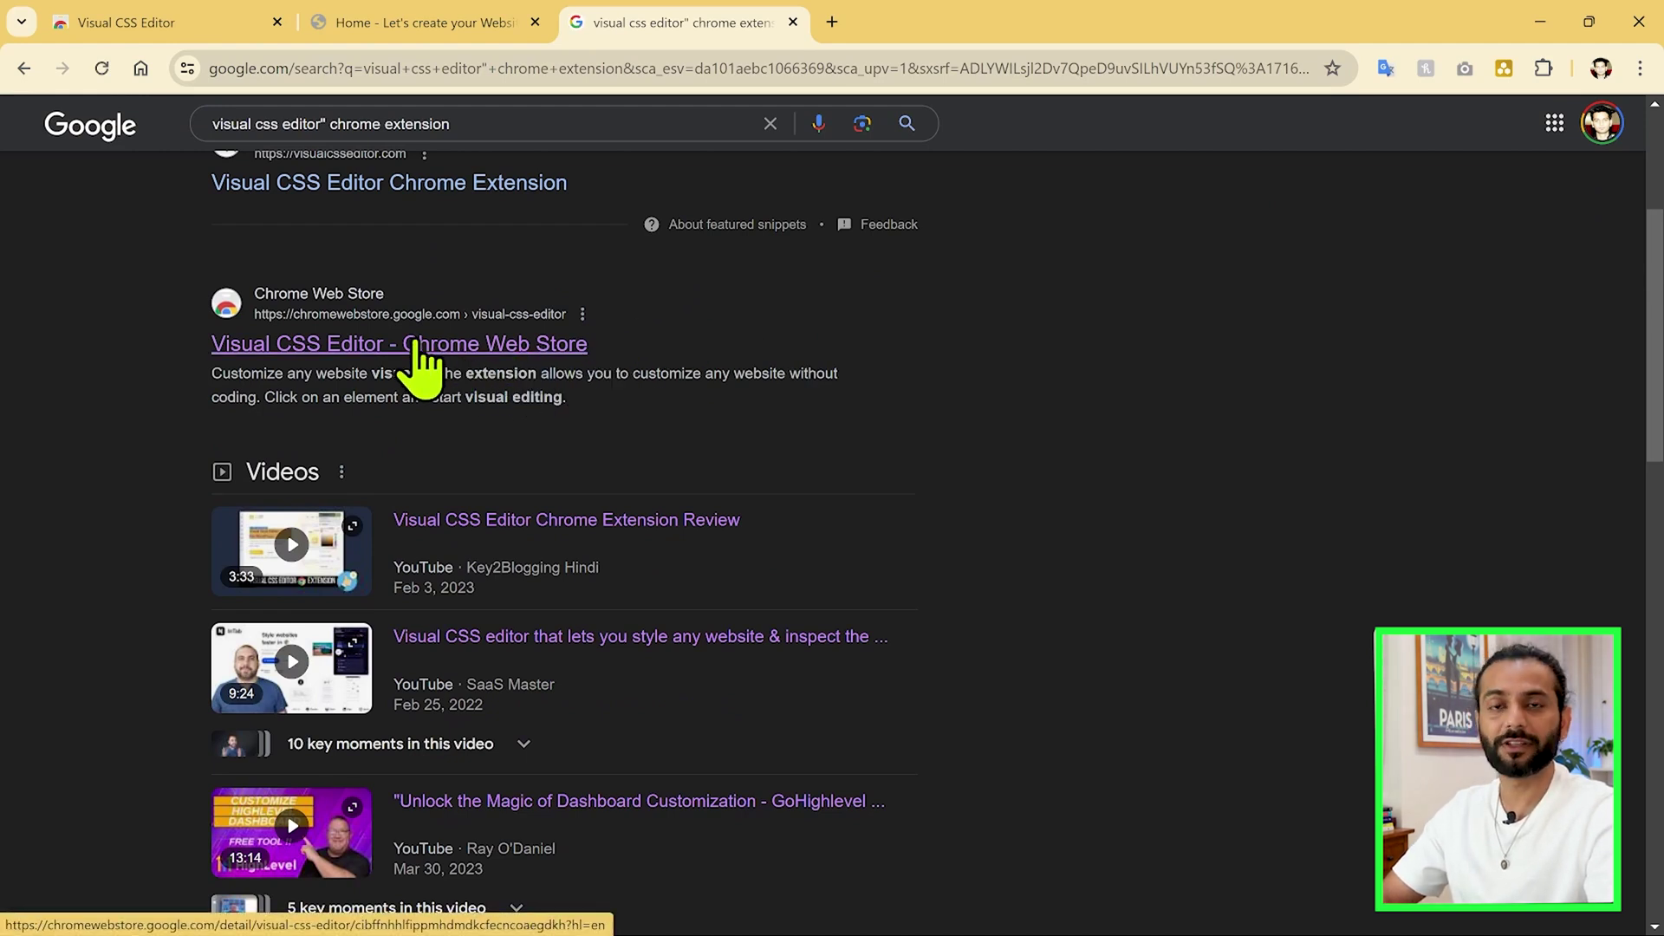
left_click(421, 345)
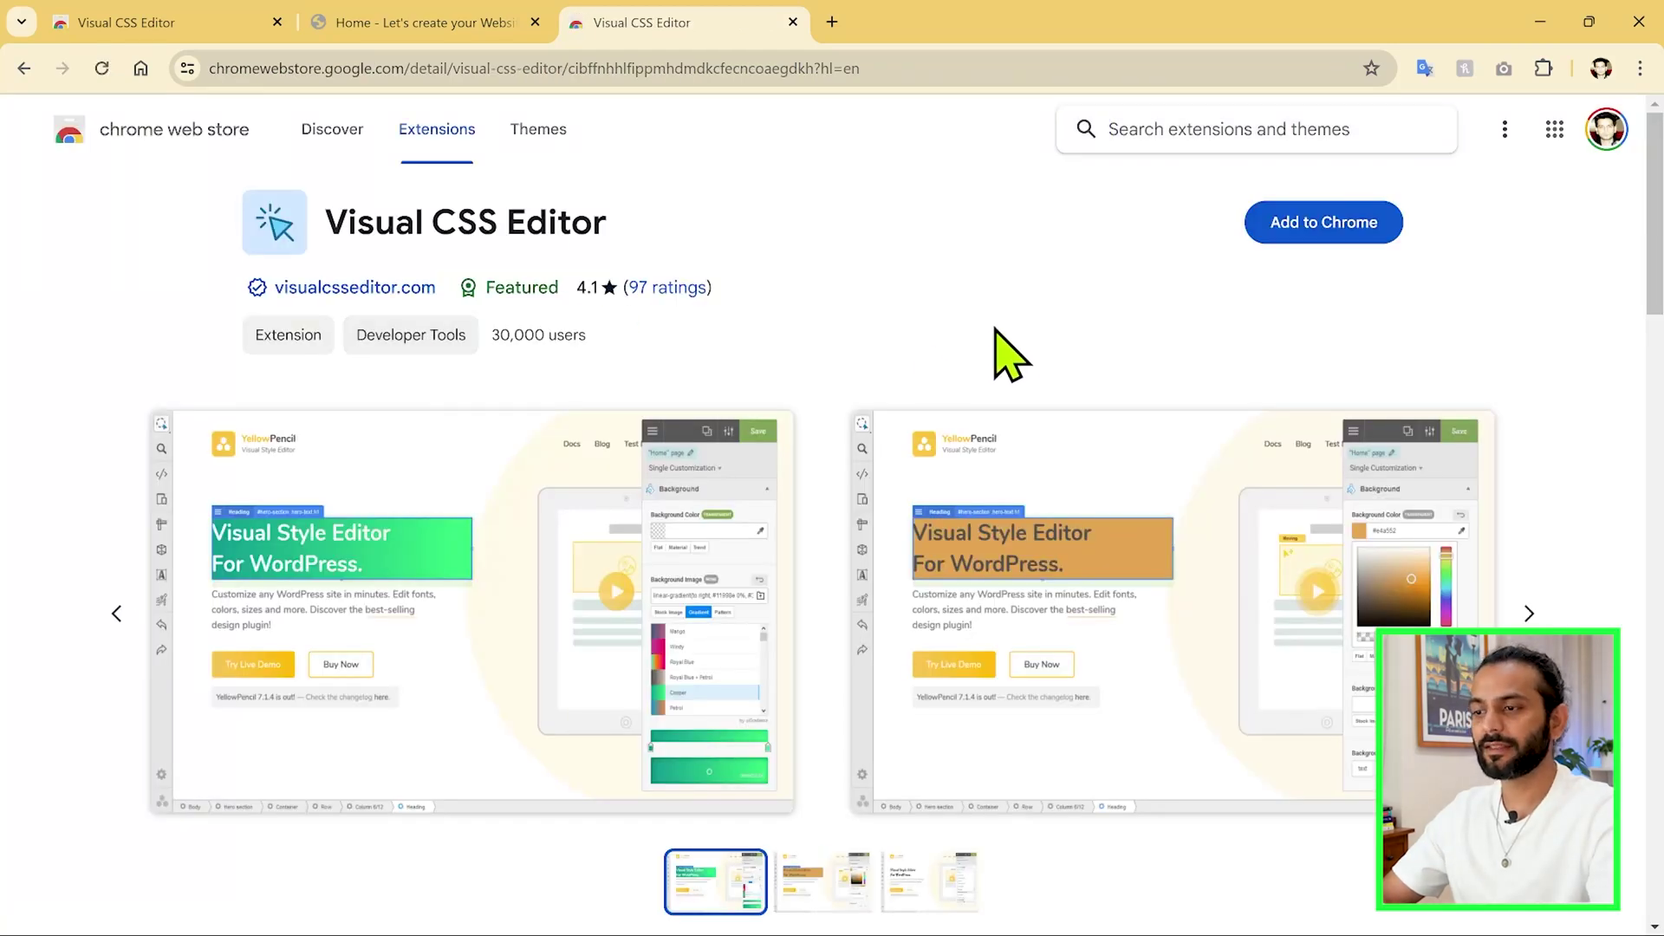
Step: Add Visual CSS Editor to Chrome and confirm with 'Add extension'
left_click(1327, 233)
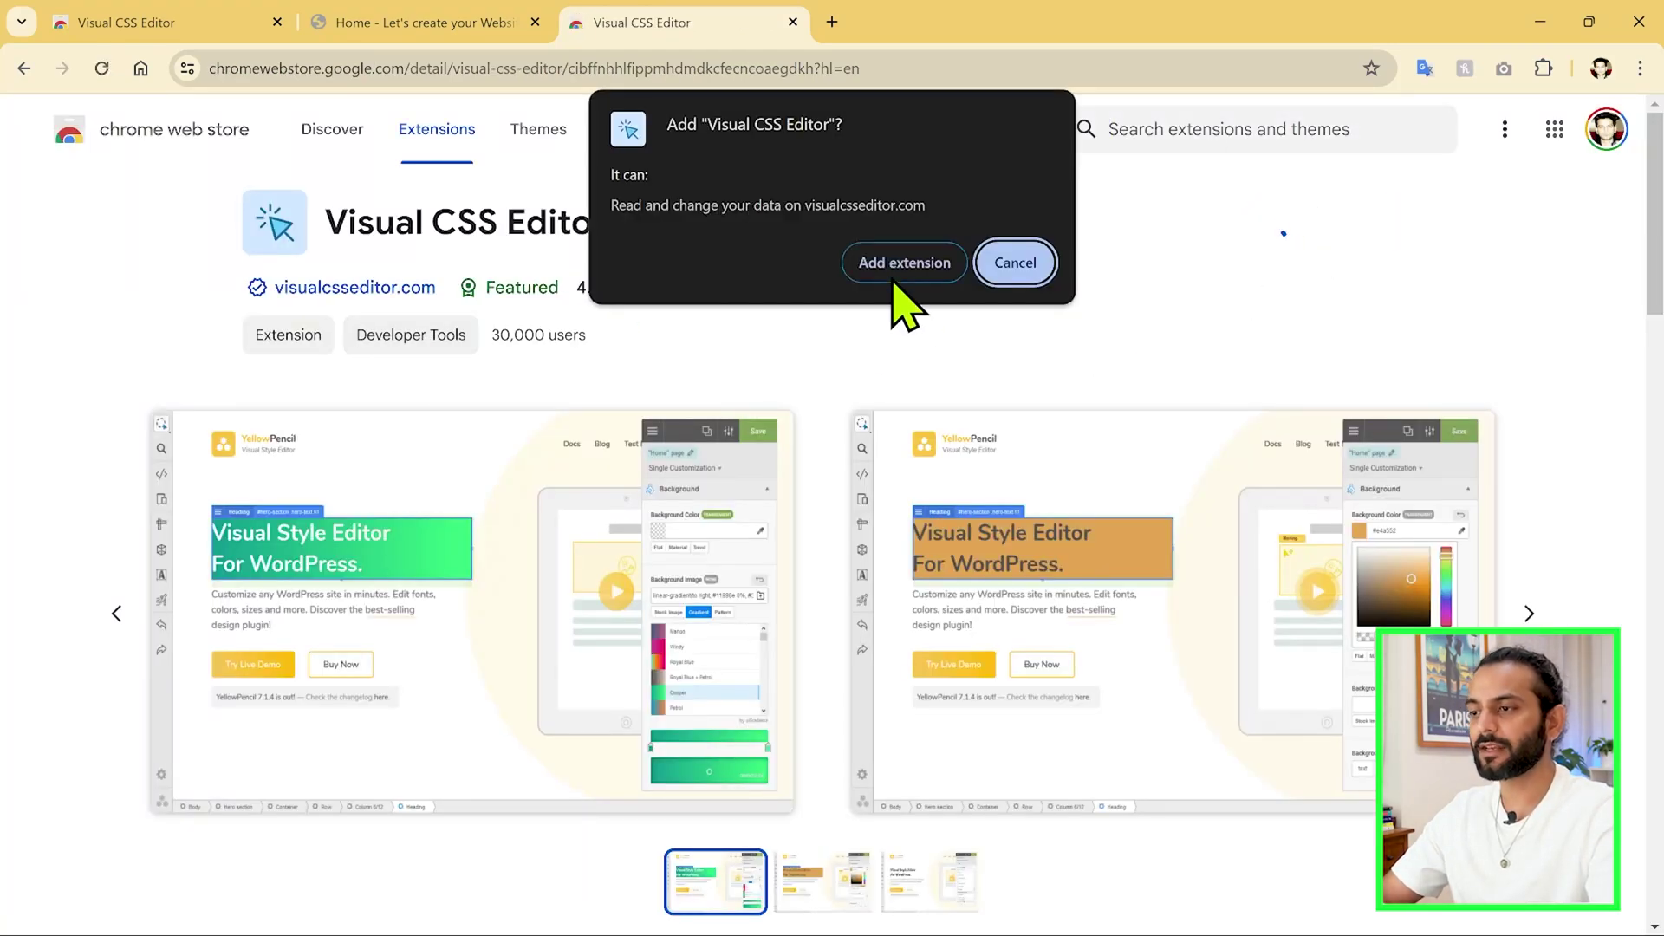
left_click(898, 270)
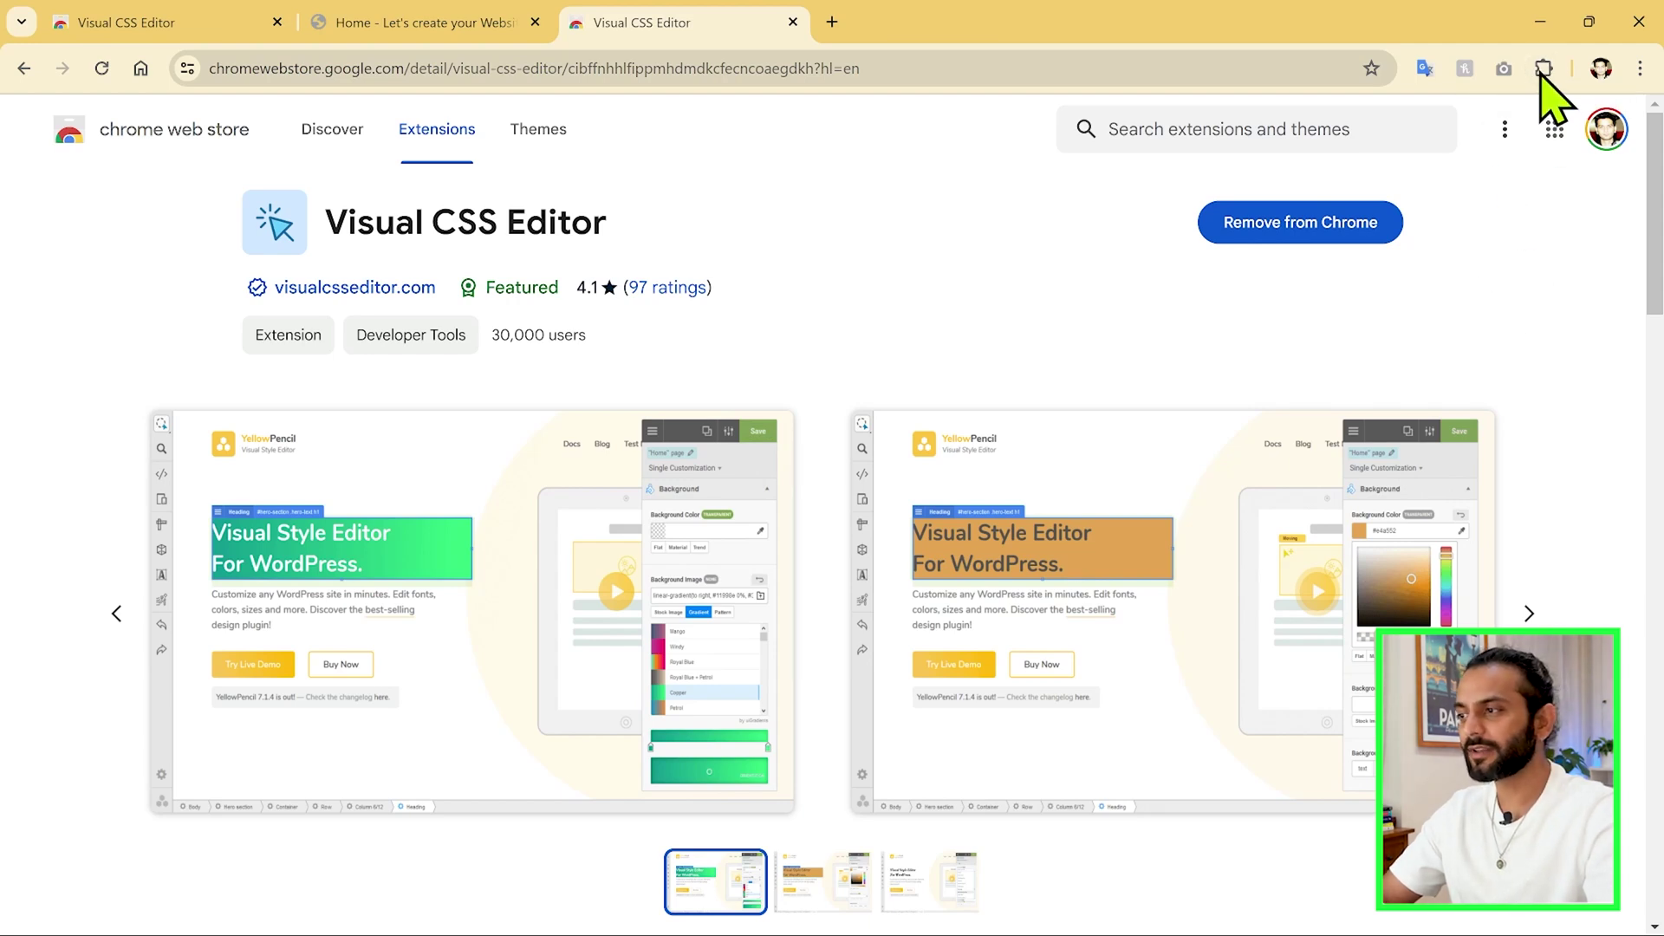
left_click(1543, 69)
Step: Pin Visual CSS Editor in the Extensions panel so its icon shows on the toolbar
scroll(1383, 472, "down", 1)
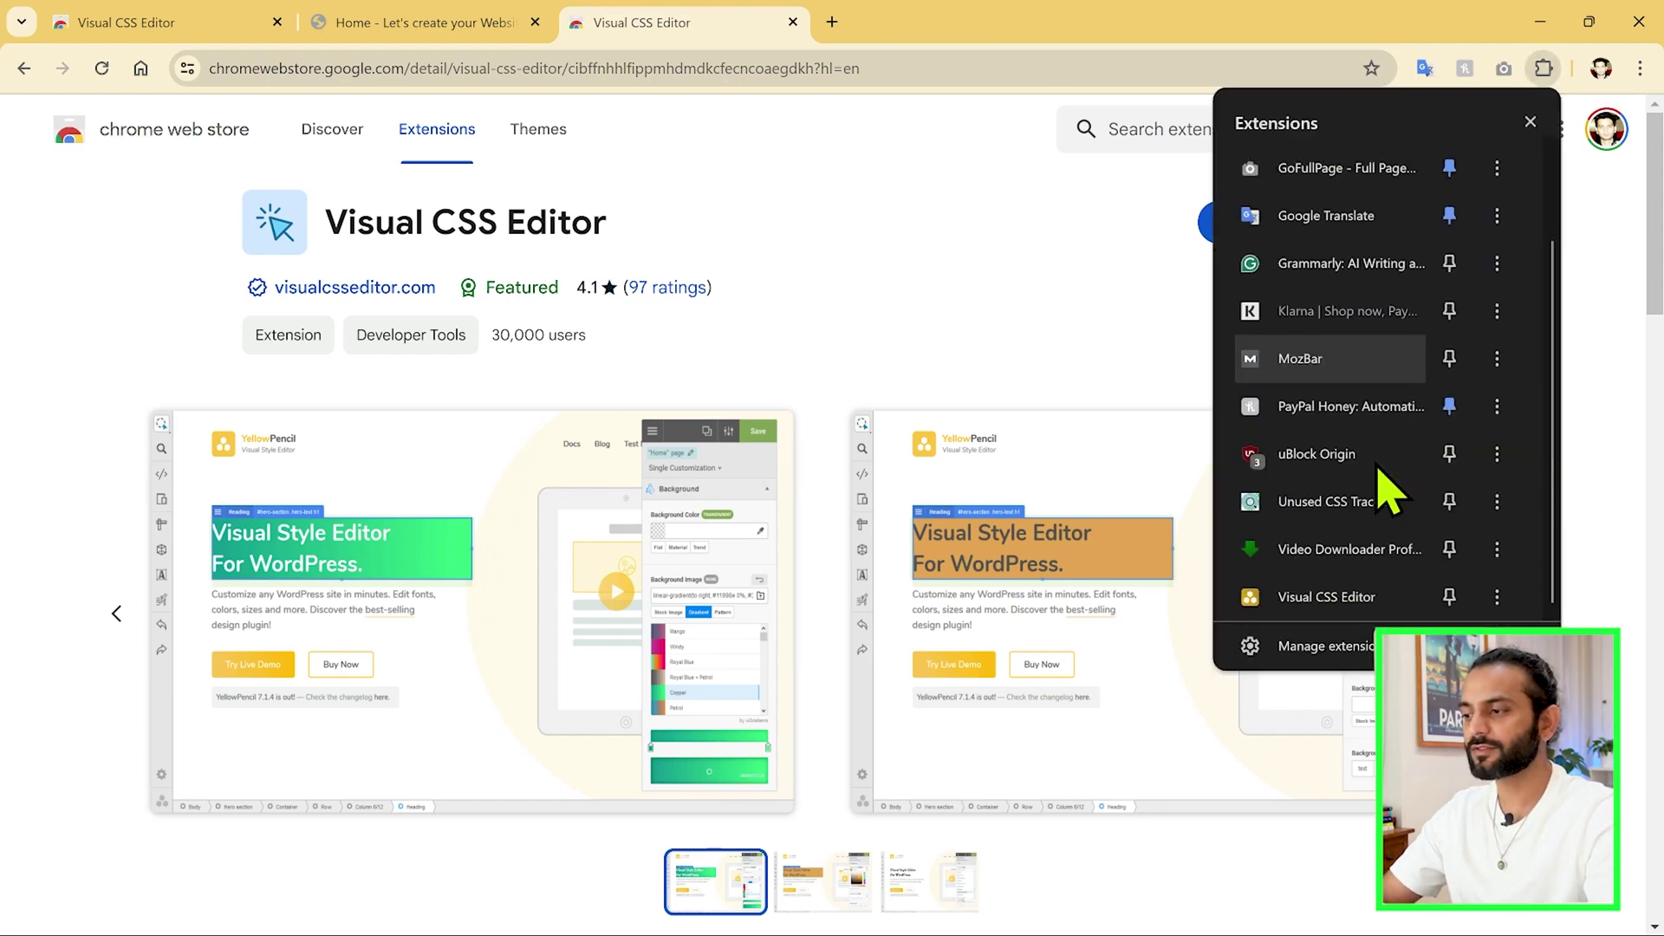
scroll(1330, 317, "up", 2)
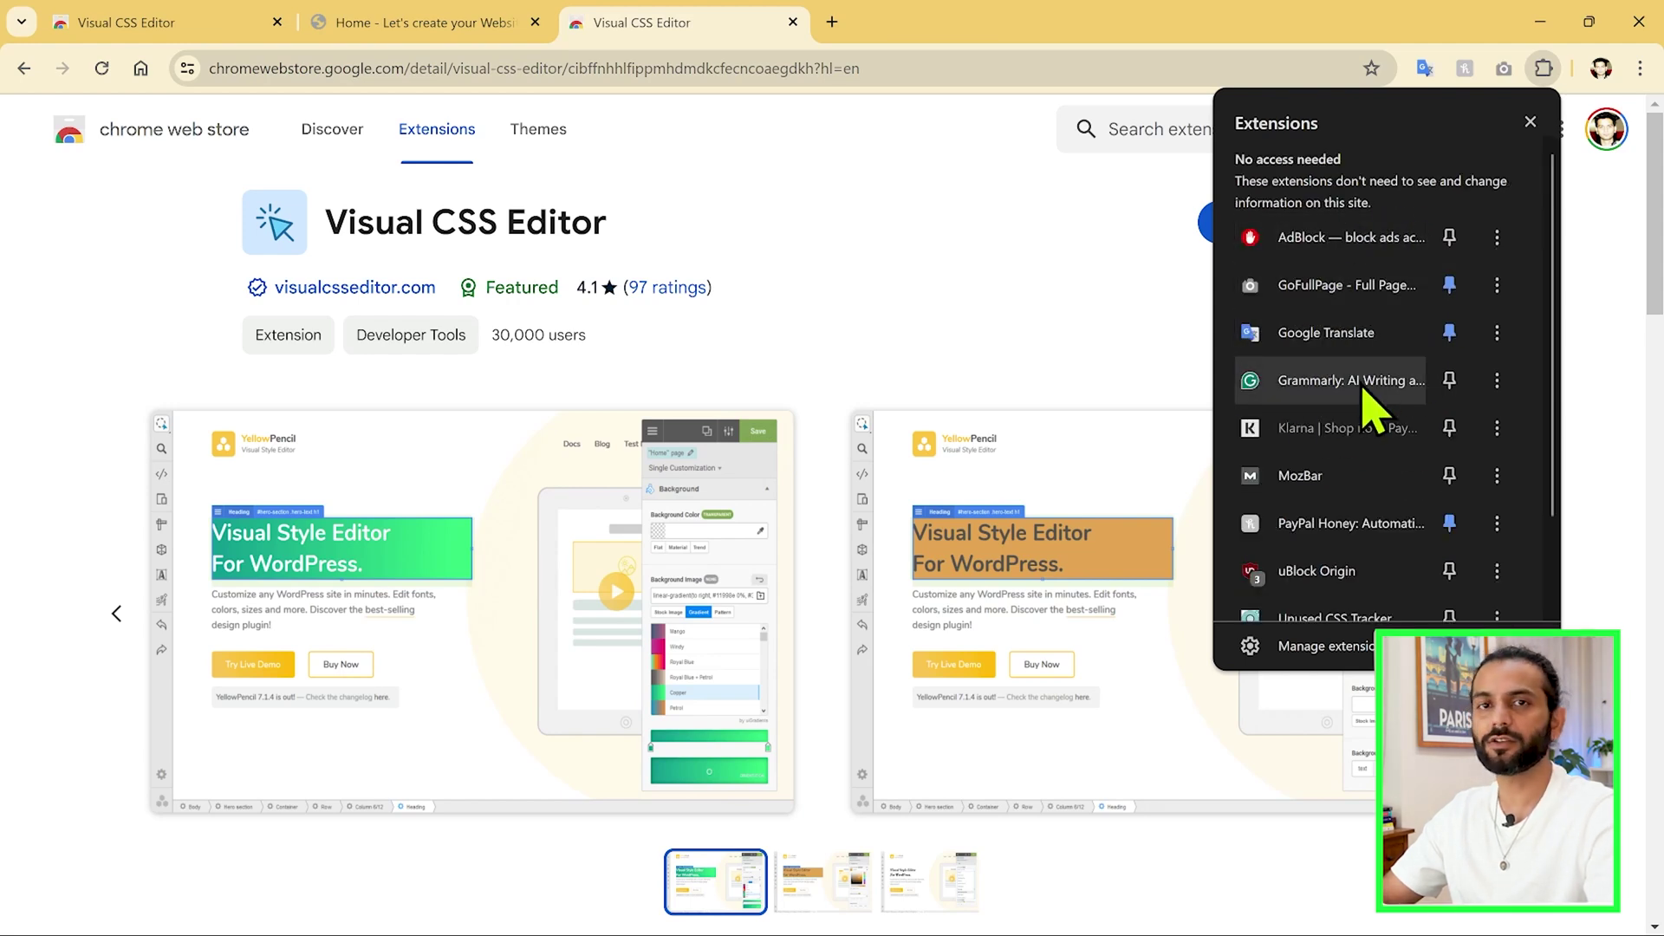
scroll(1374, 407, "down", 2)
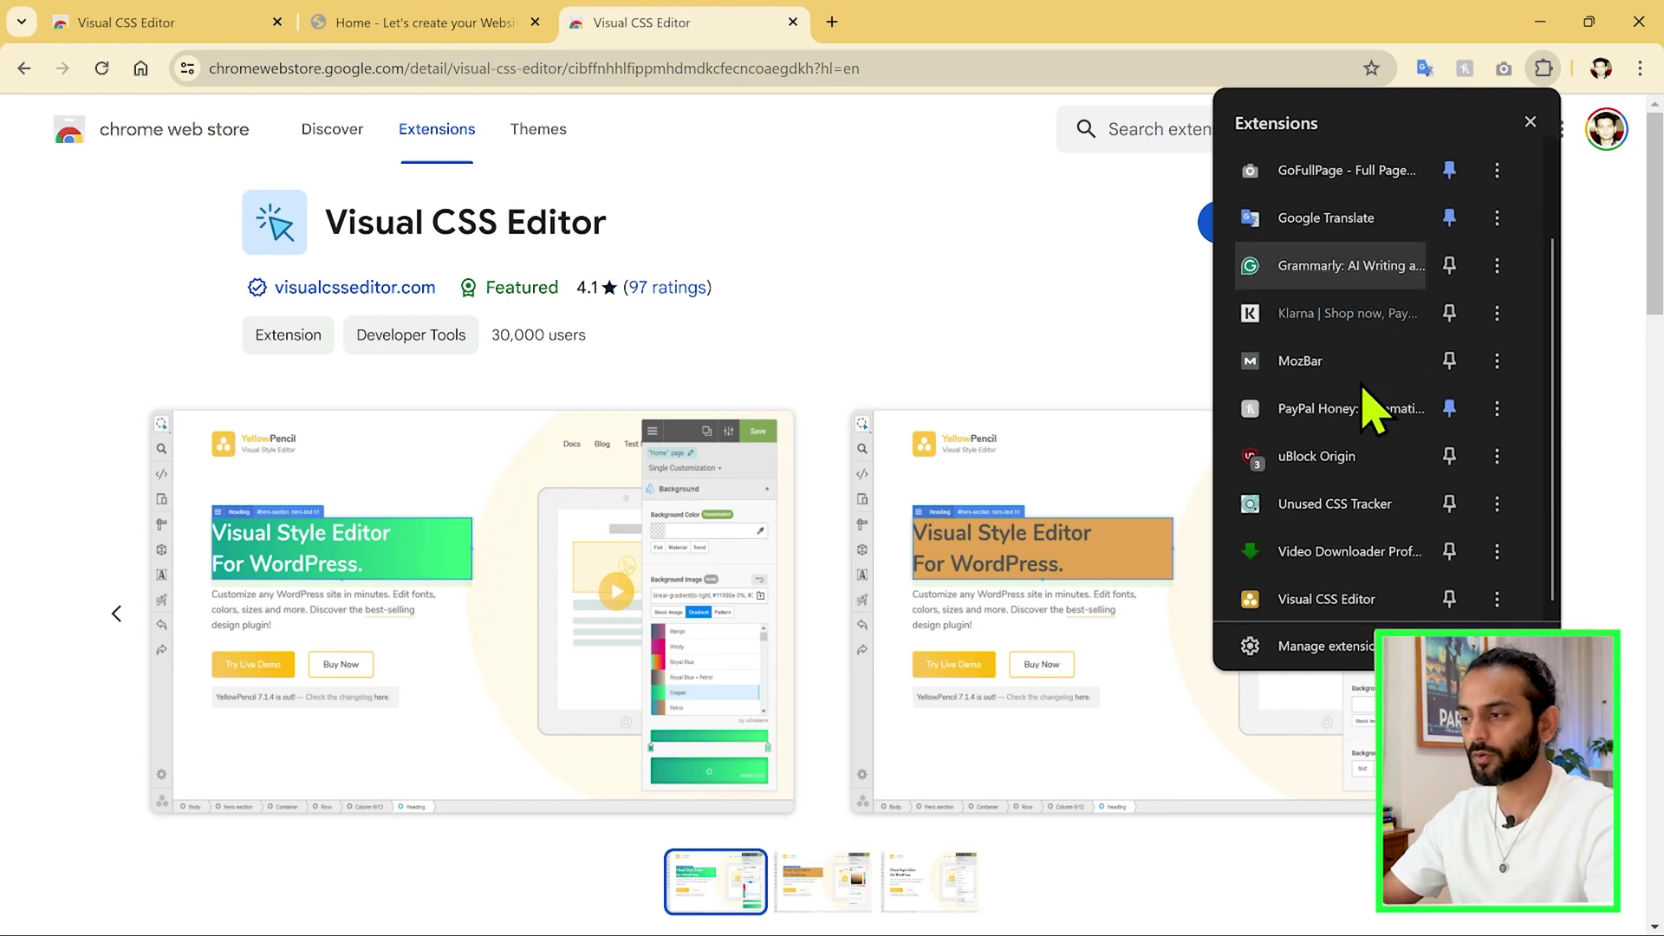
left_click(1450, 596)
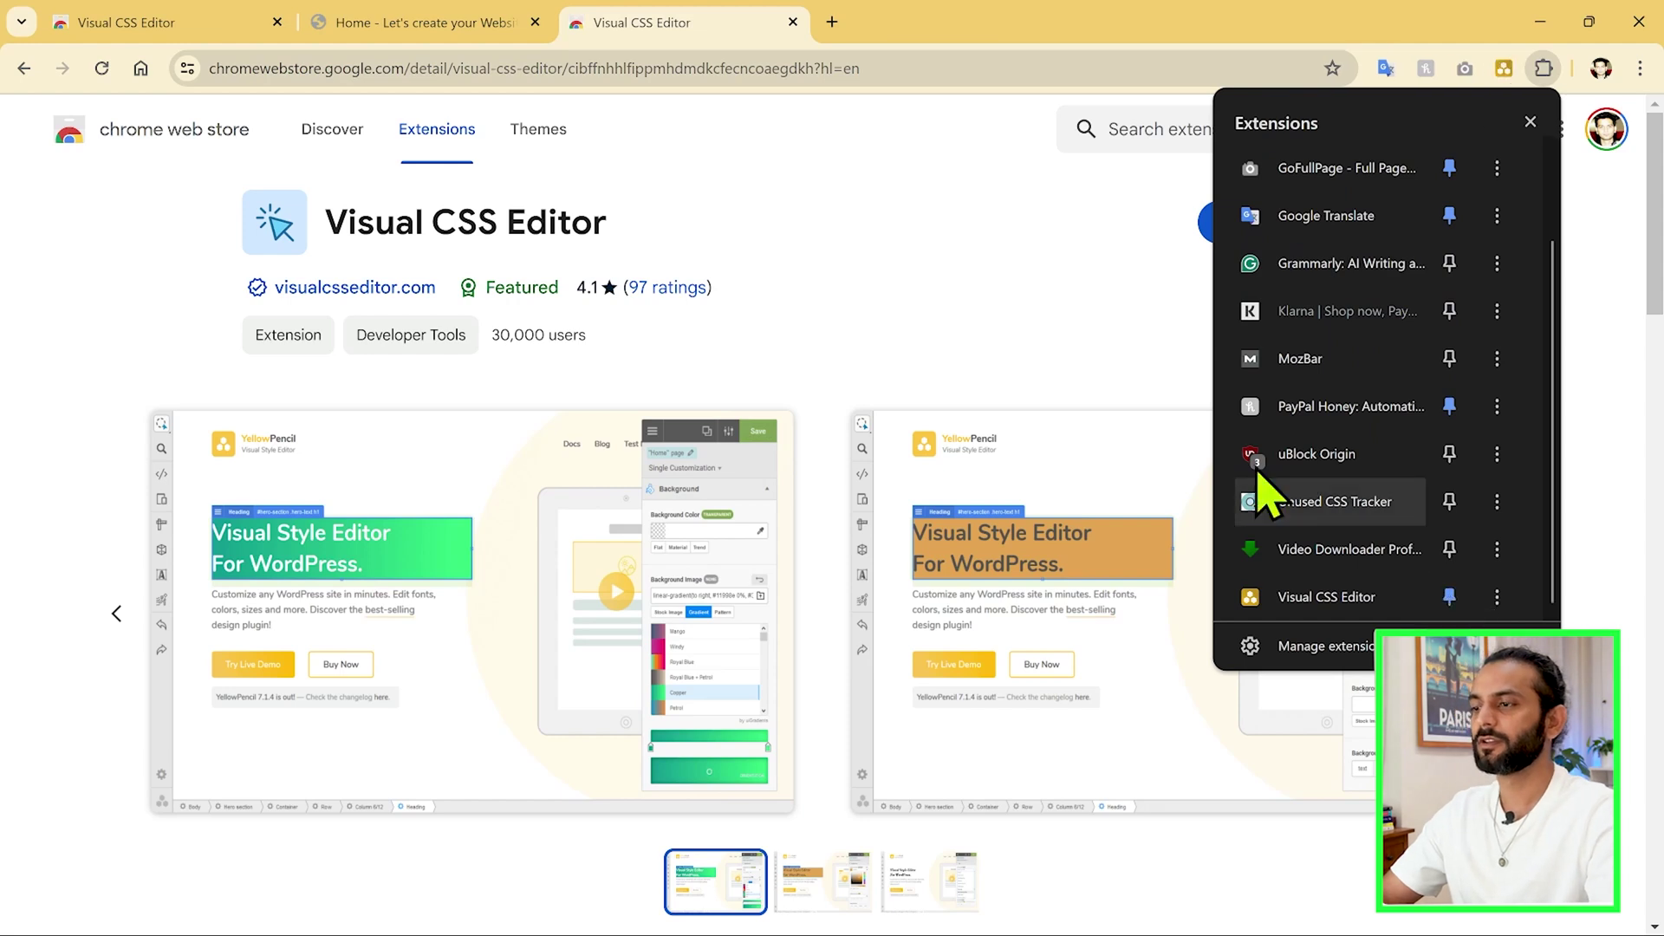
left_click(1019, 284)
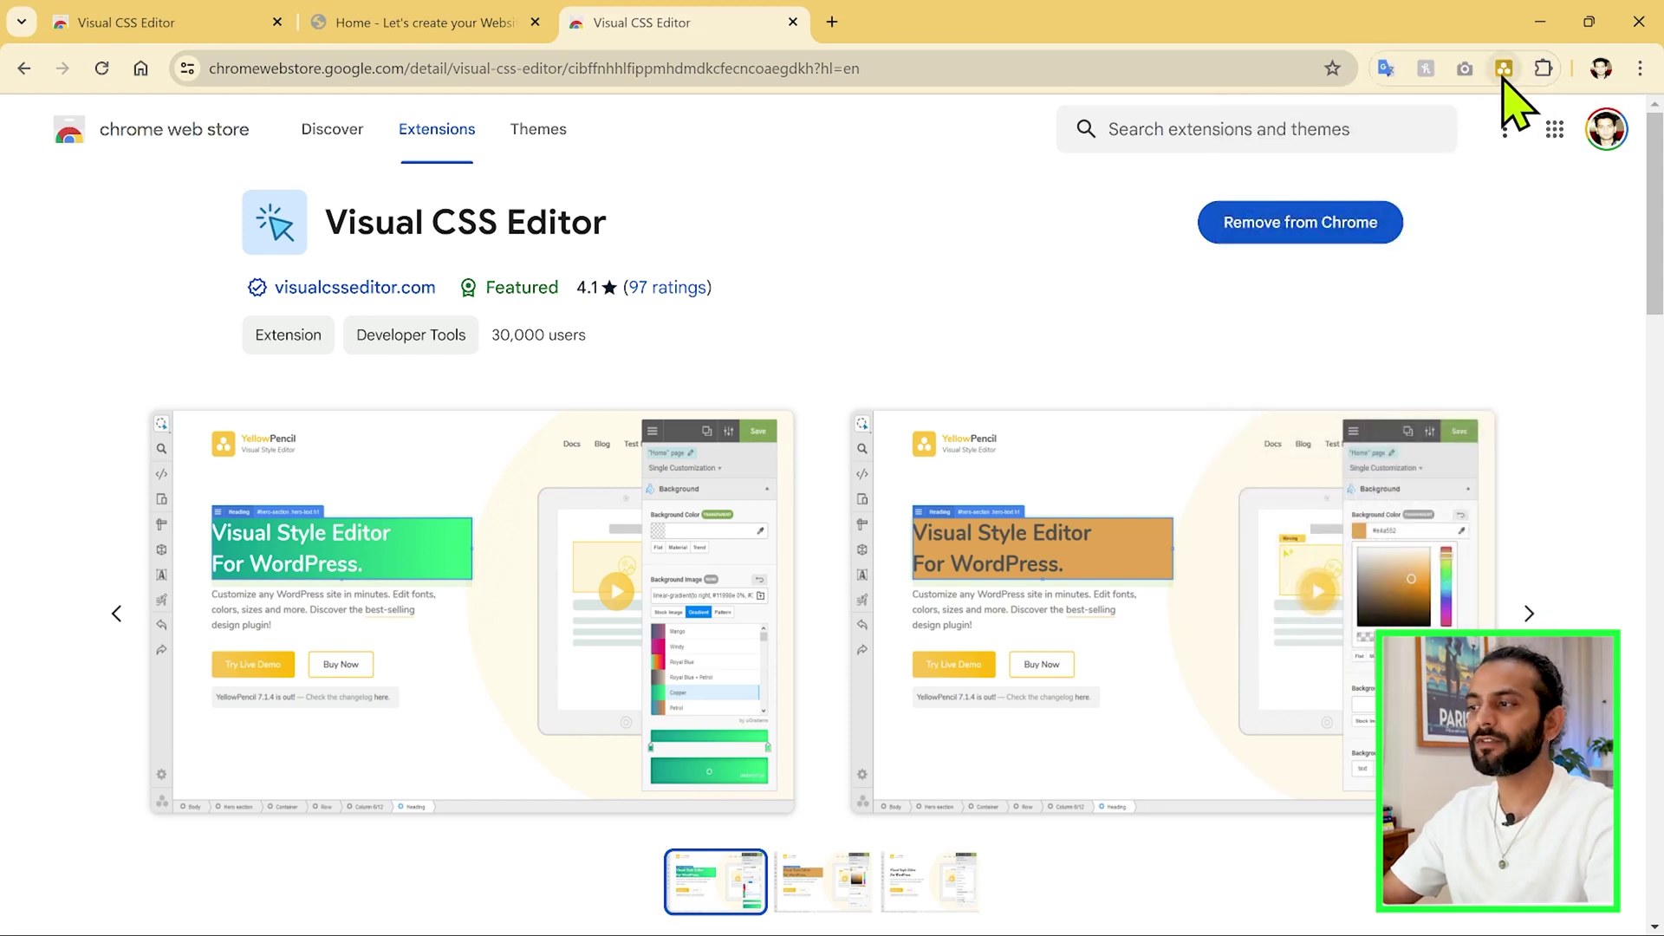
Step: Launch Visual CSS Editor on the letscreateyourwebsite.com home page tab
left_click(411, 19)
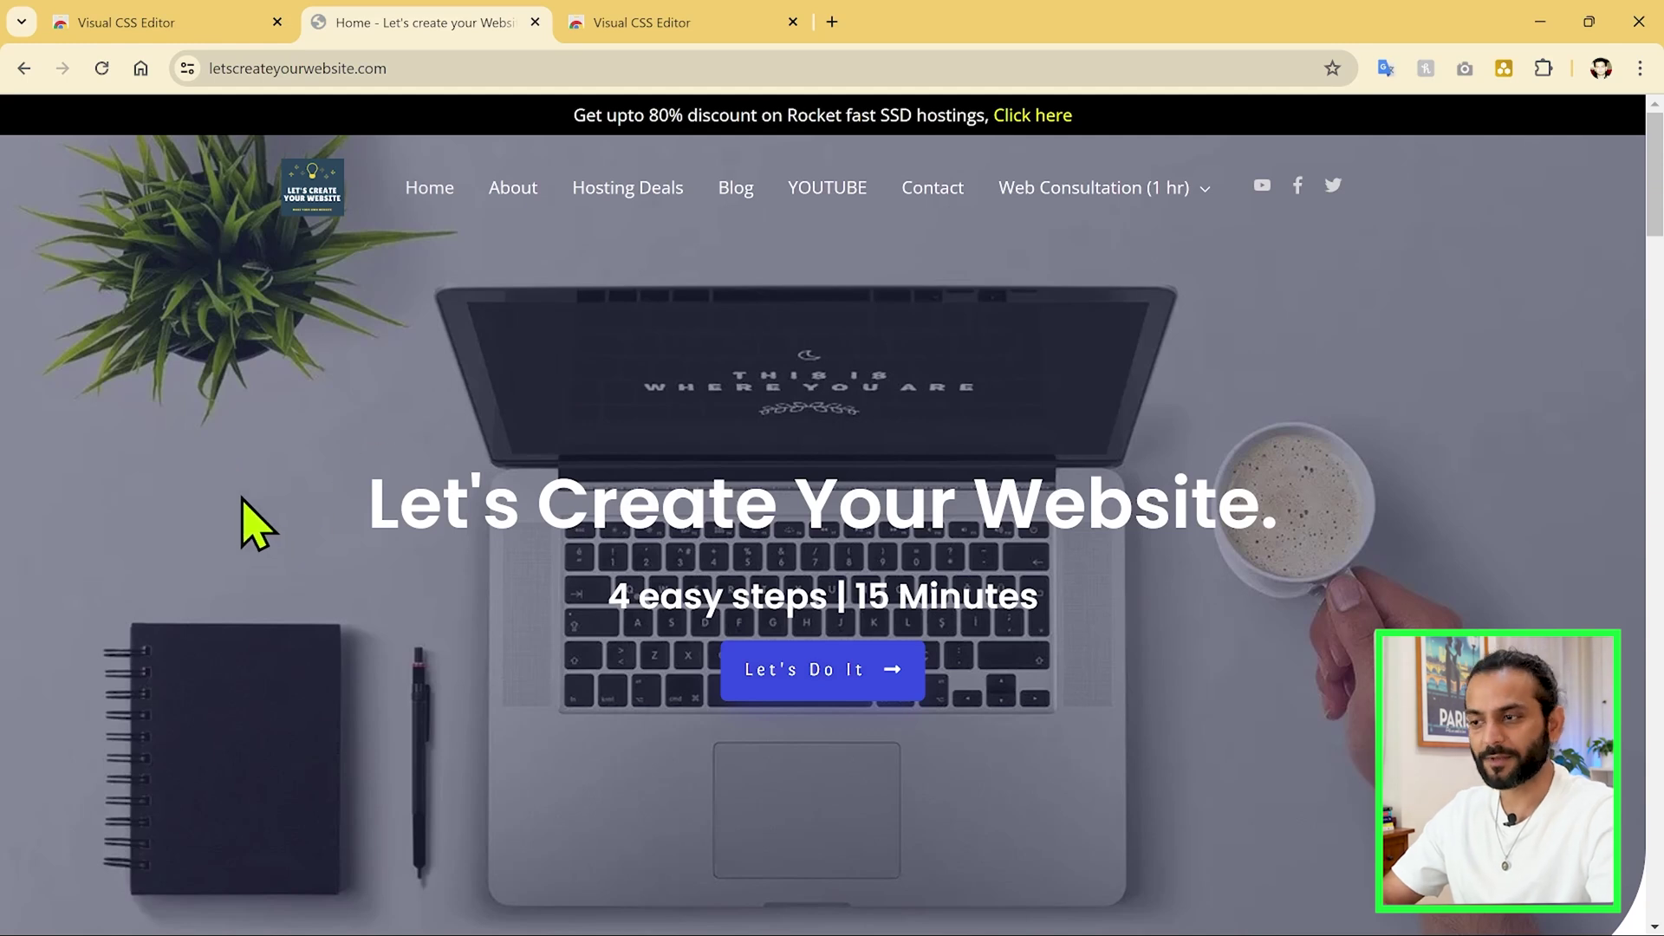
left_click(1506, 68)
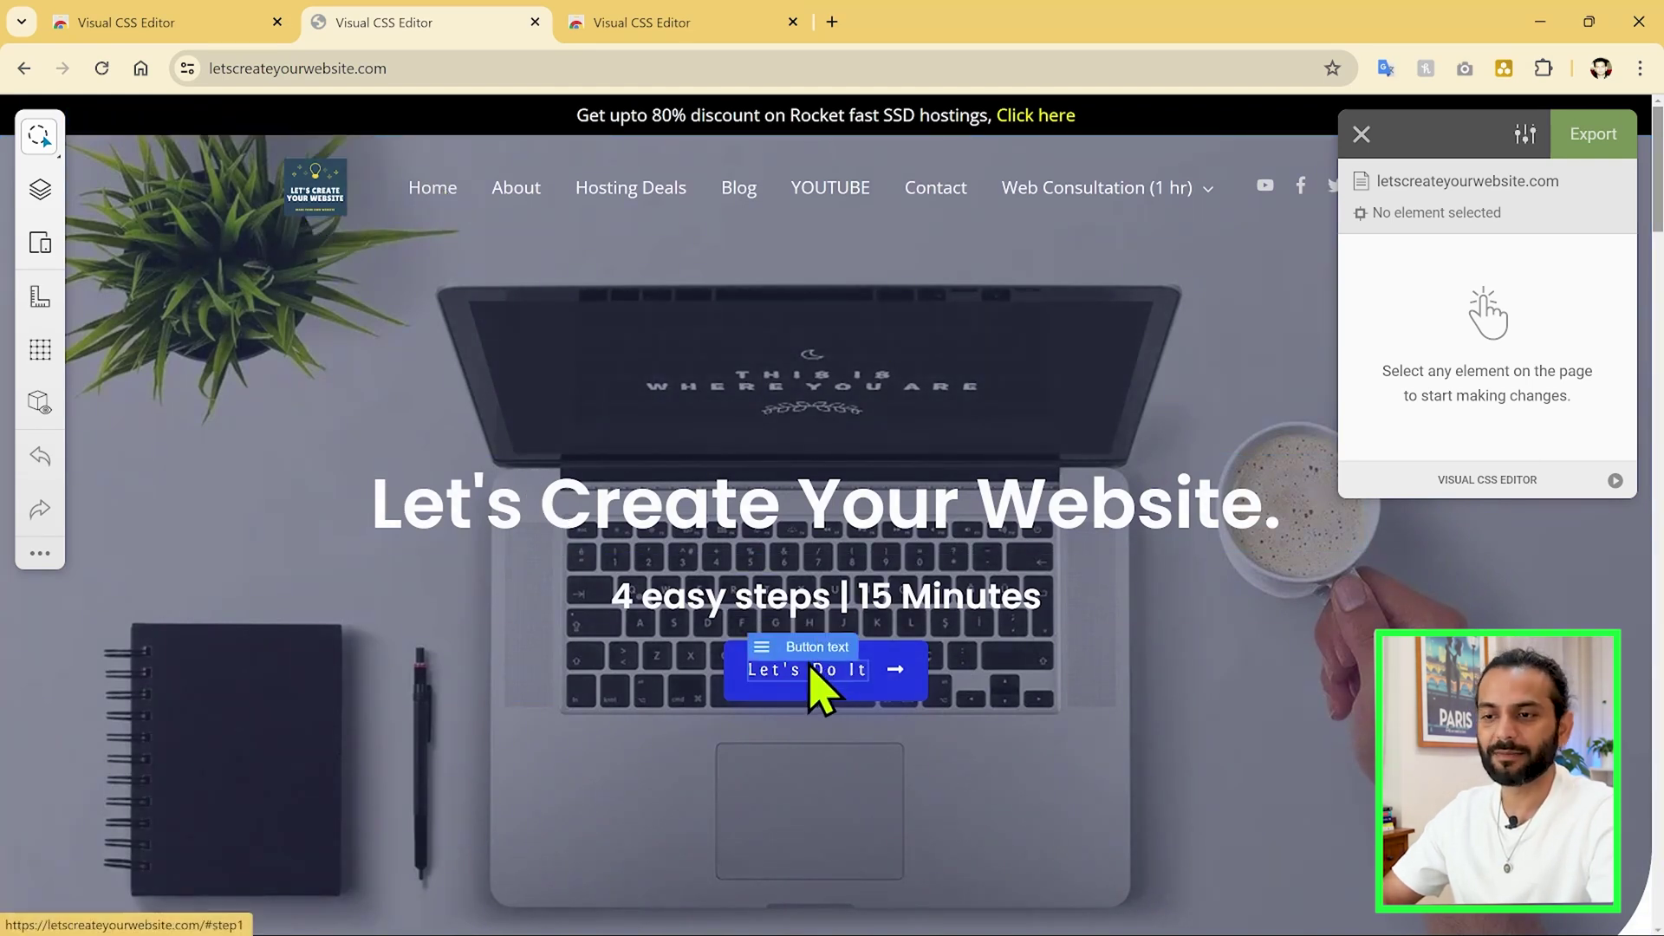
Step: Switch the Element Inspector to Single Inspector and select the Home link in the navigation menu
left_click(53, 146)
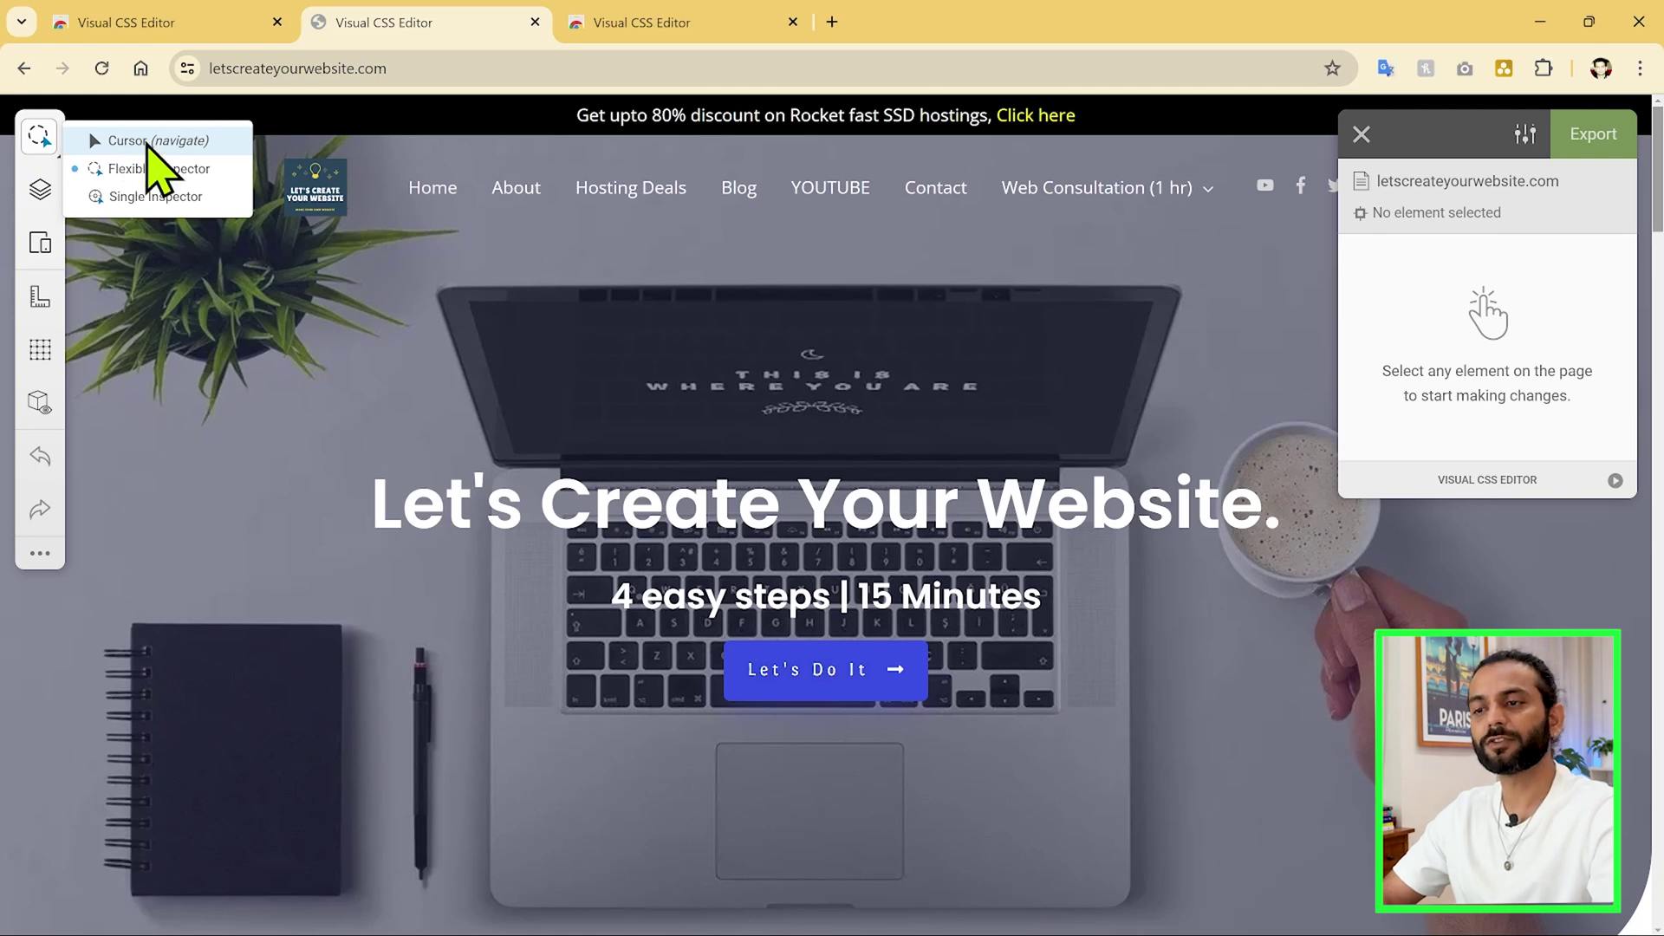
left_click(145, 141)
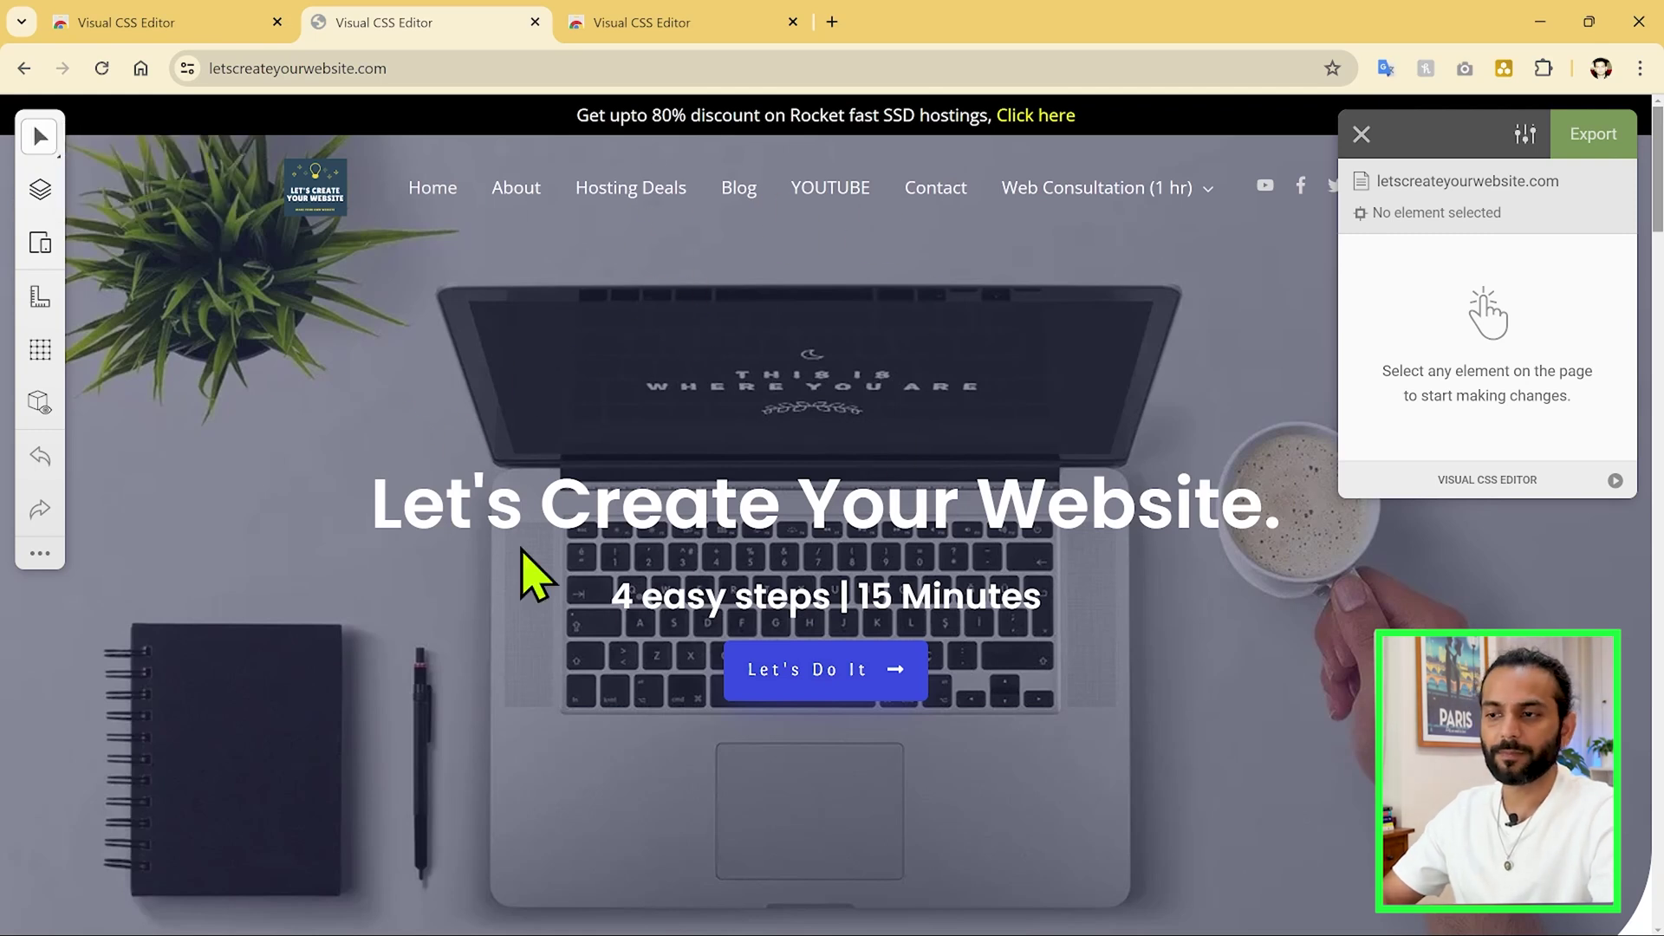
scroll(568, 606, "down", 3)
scroll(579, 620, "up", 3)
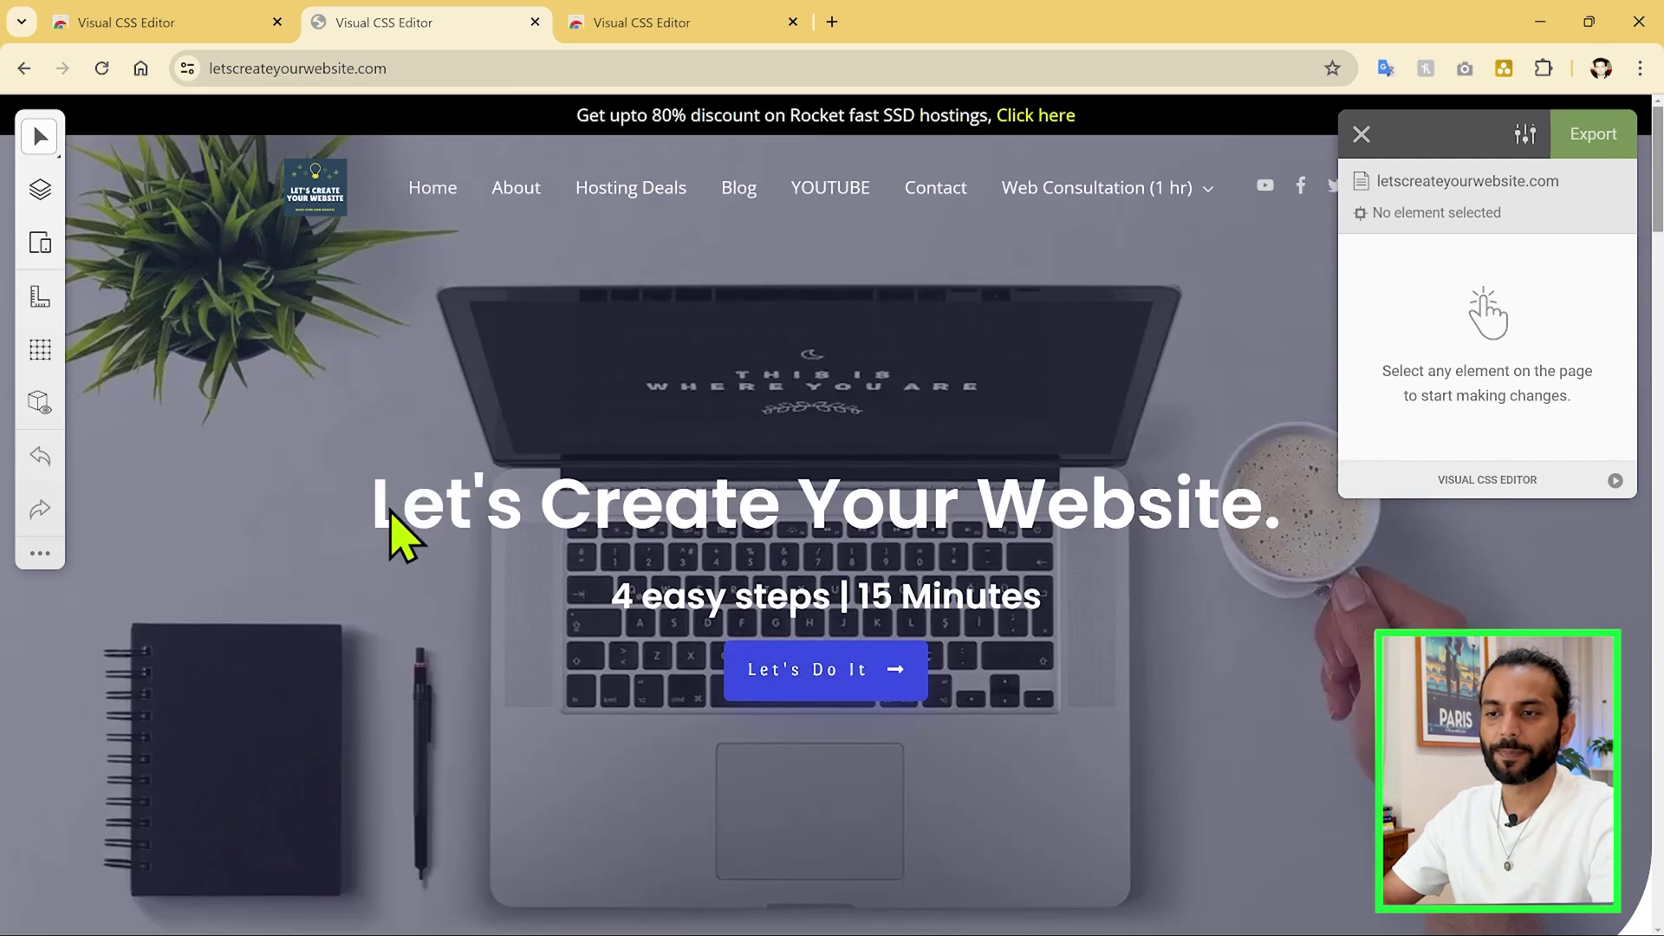
left_click(45, 139)
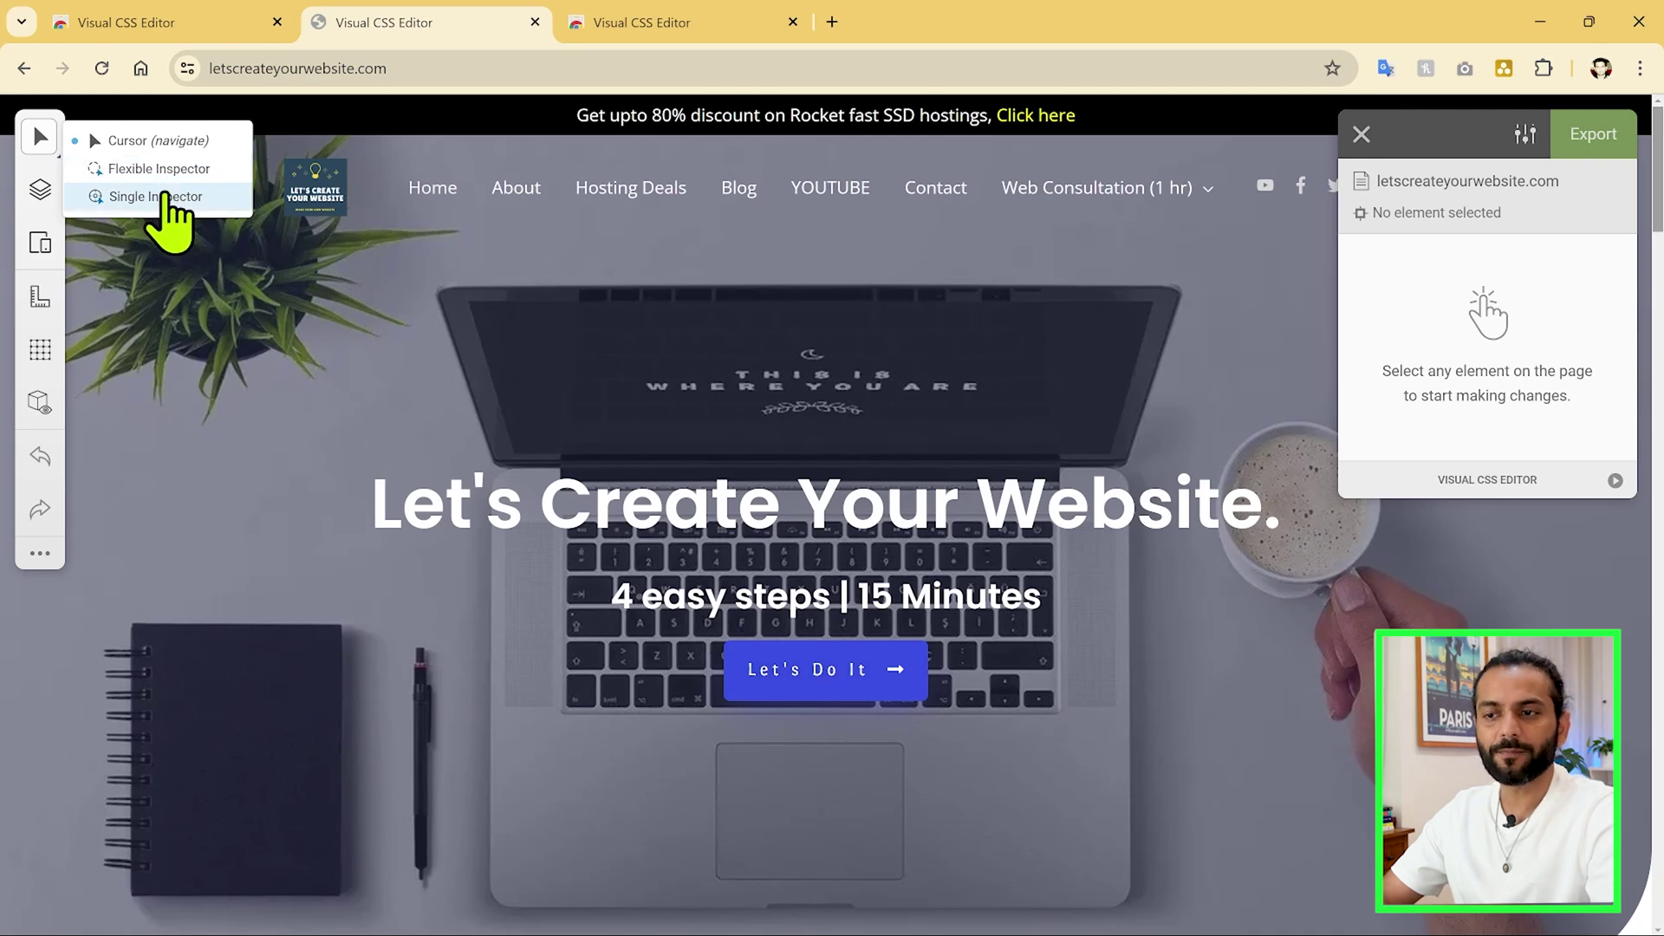
left_click(163, 196)
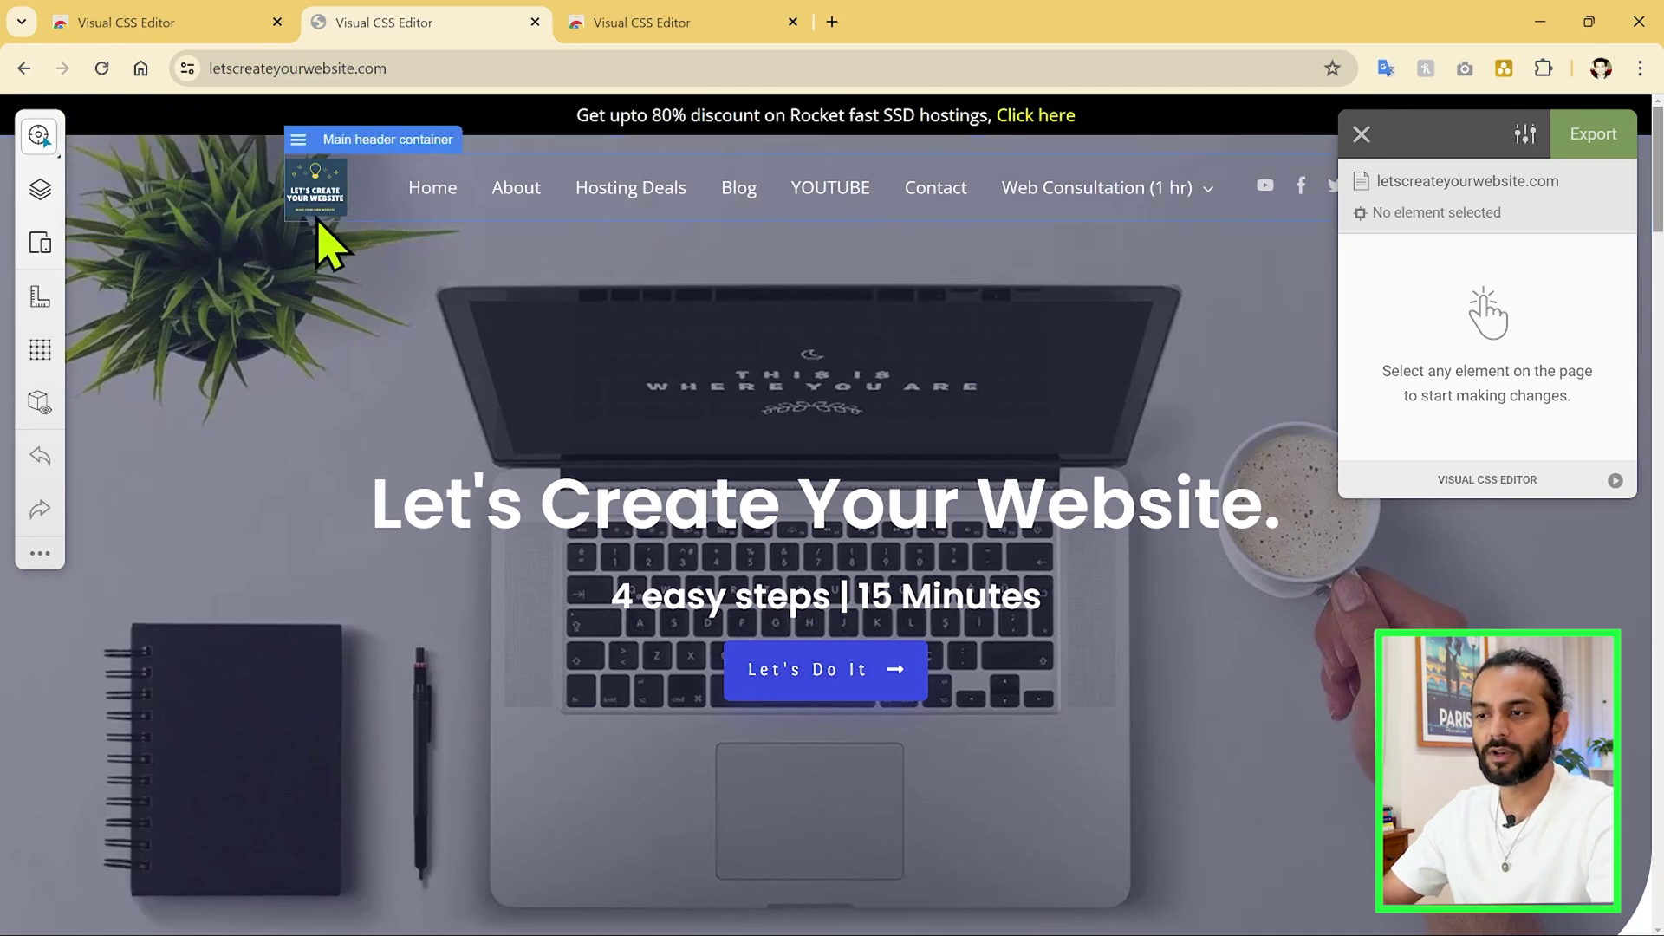
left_click(425, 201)
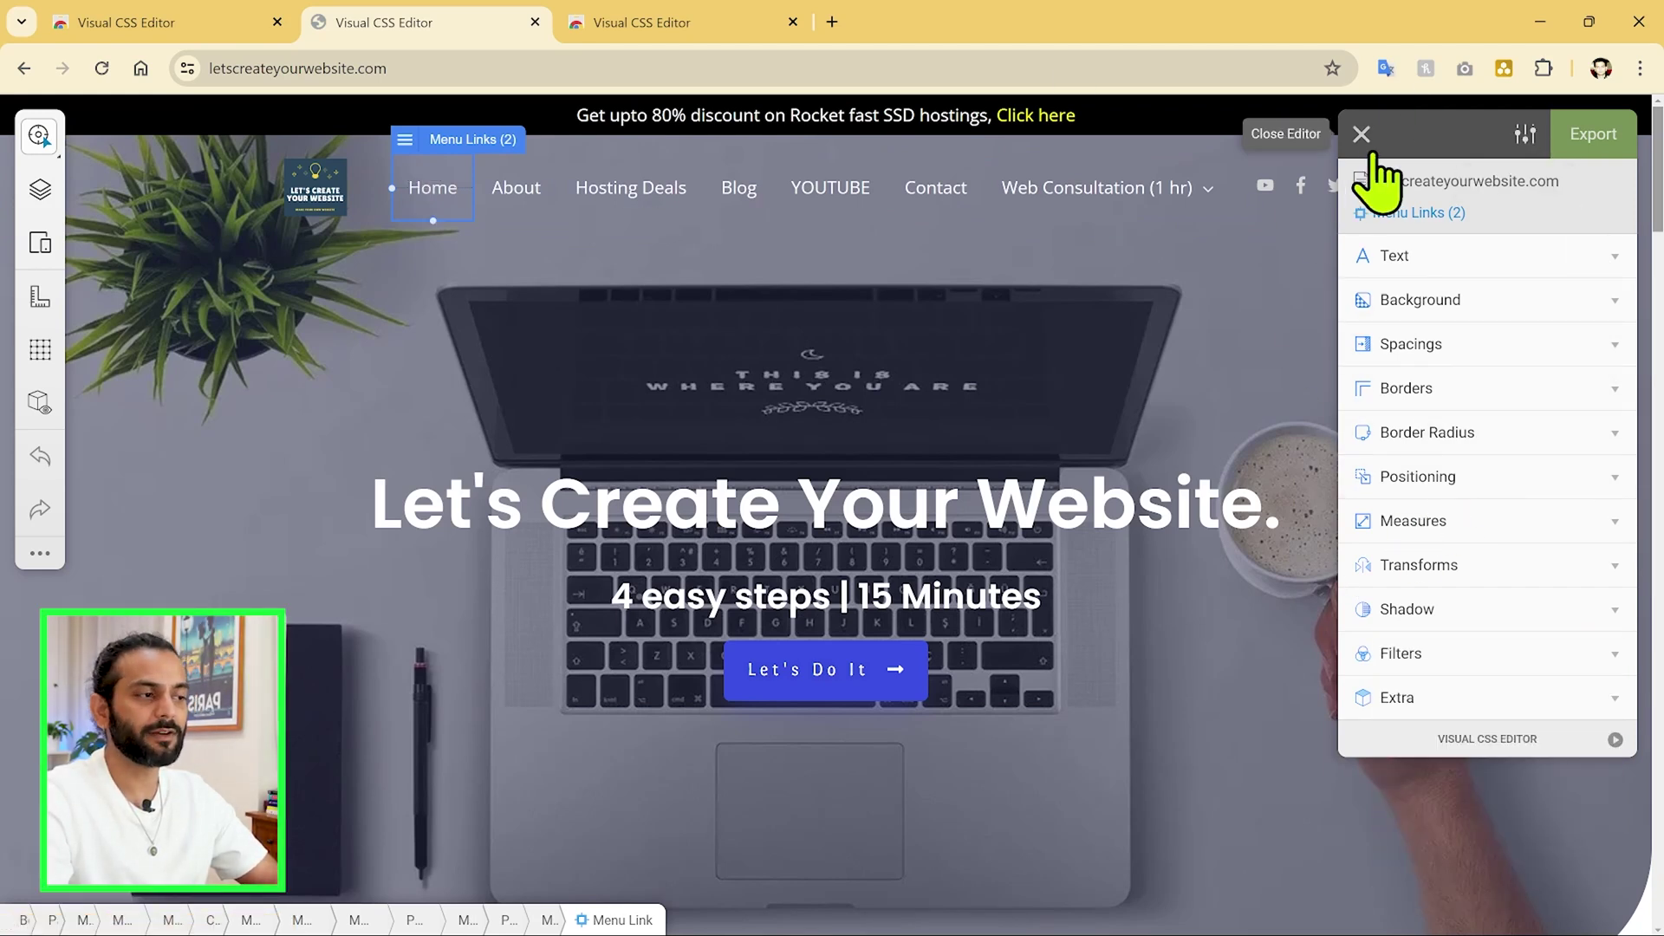
left_click_drag(1463, 146, 1379, 178)
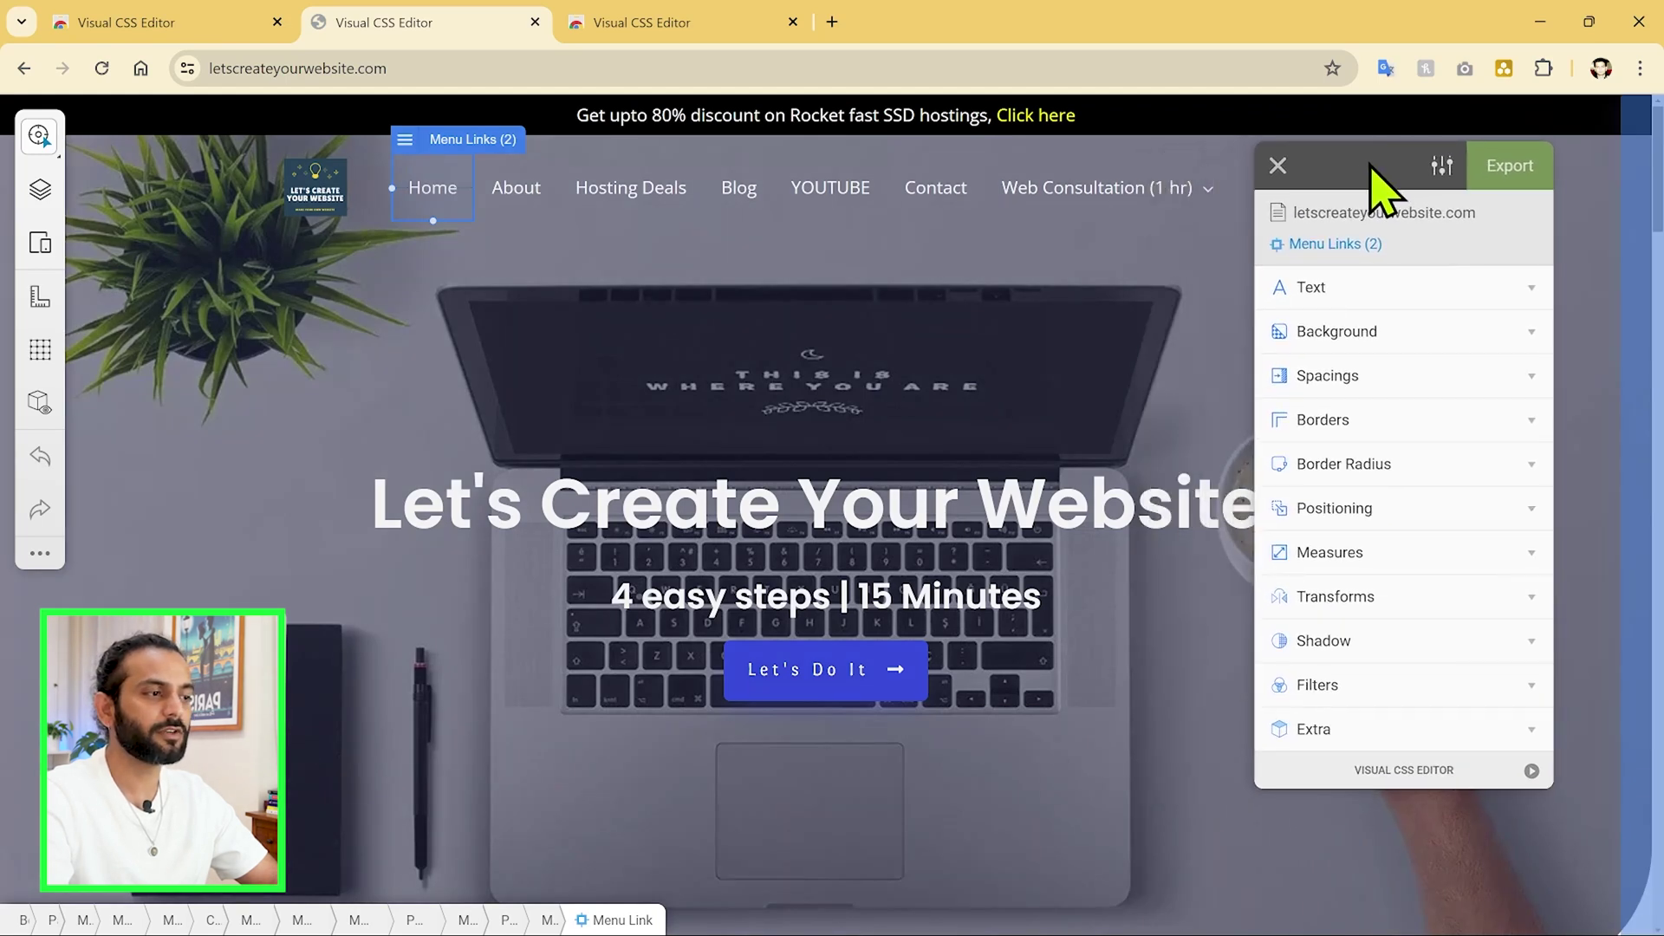
Step: Make the menu link text 17 px and italic in the Text section
left_click(1528, 289)
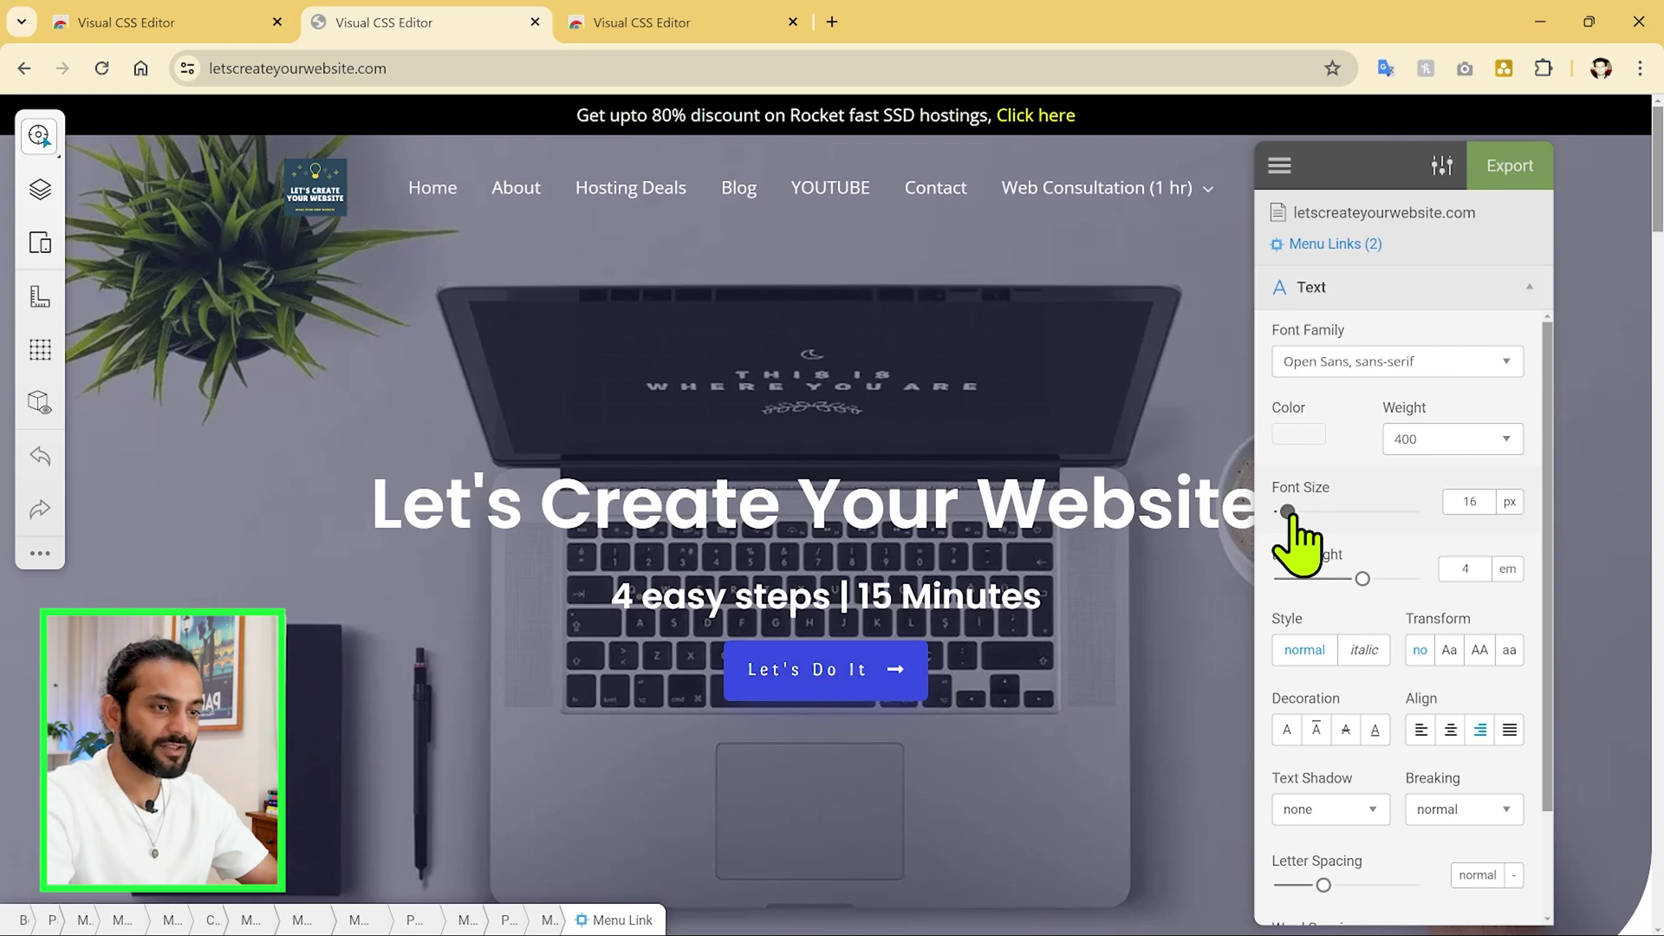
left_click_drag(1294, 515, 1288, 511)
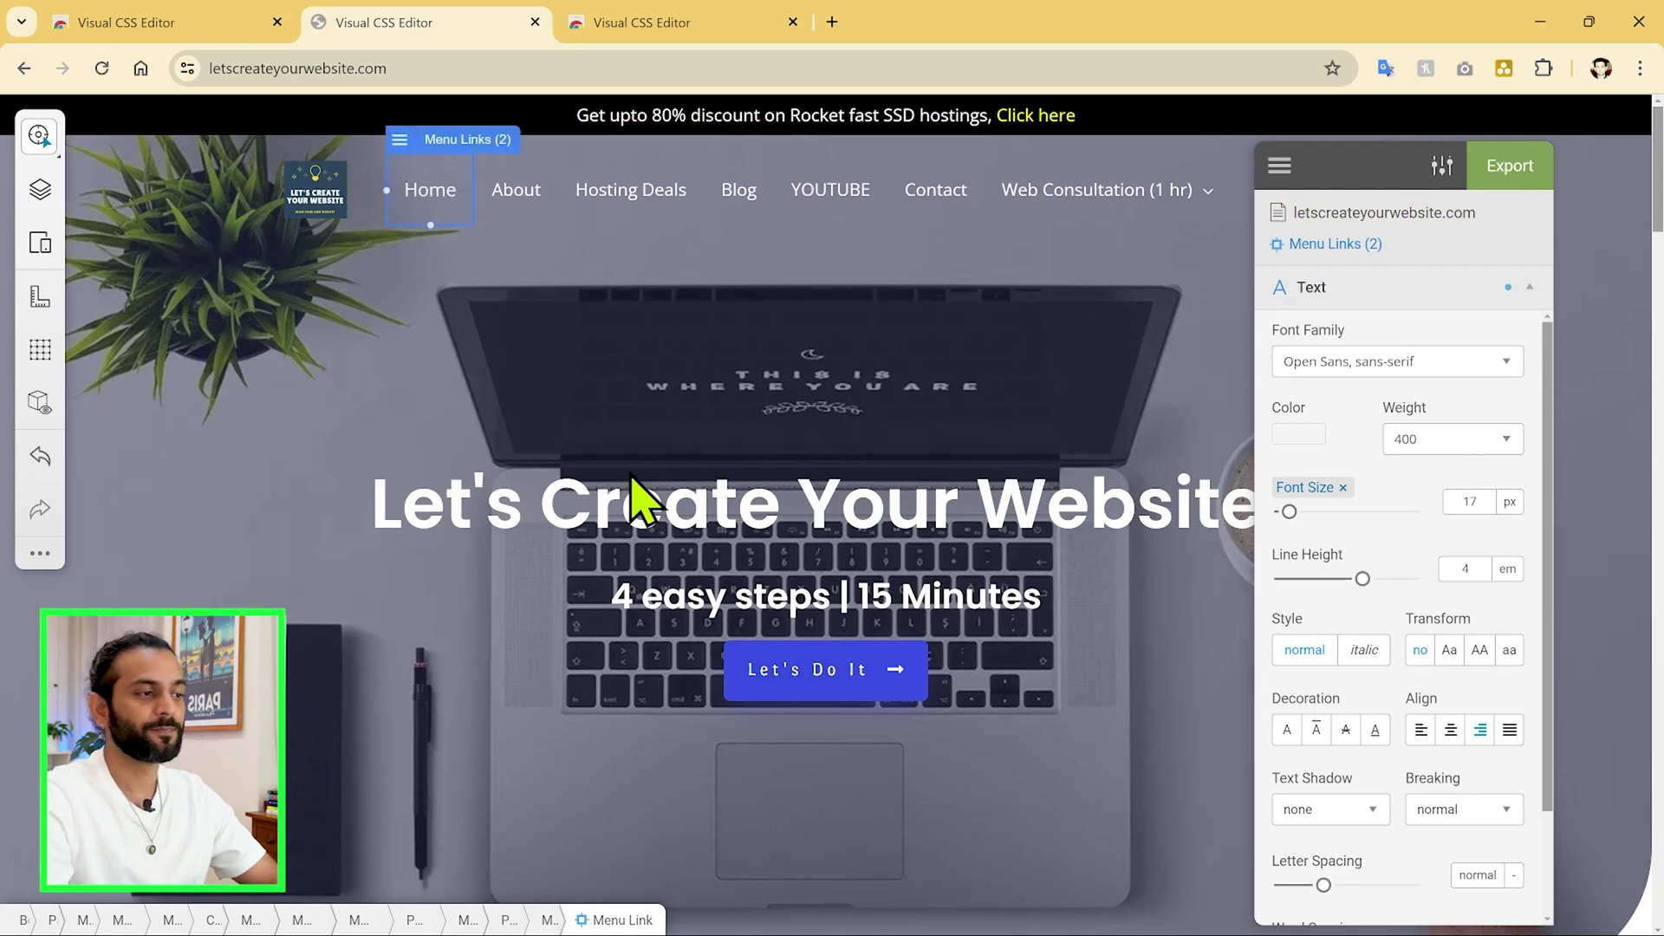
scroll(1378, 529, "down", 2)
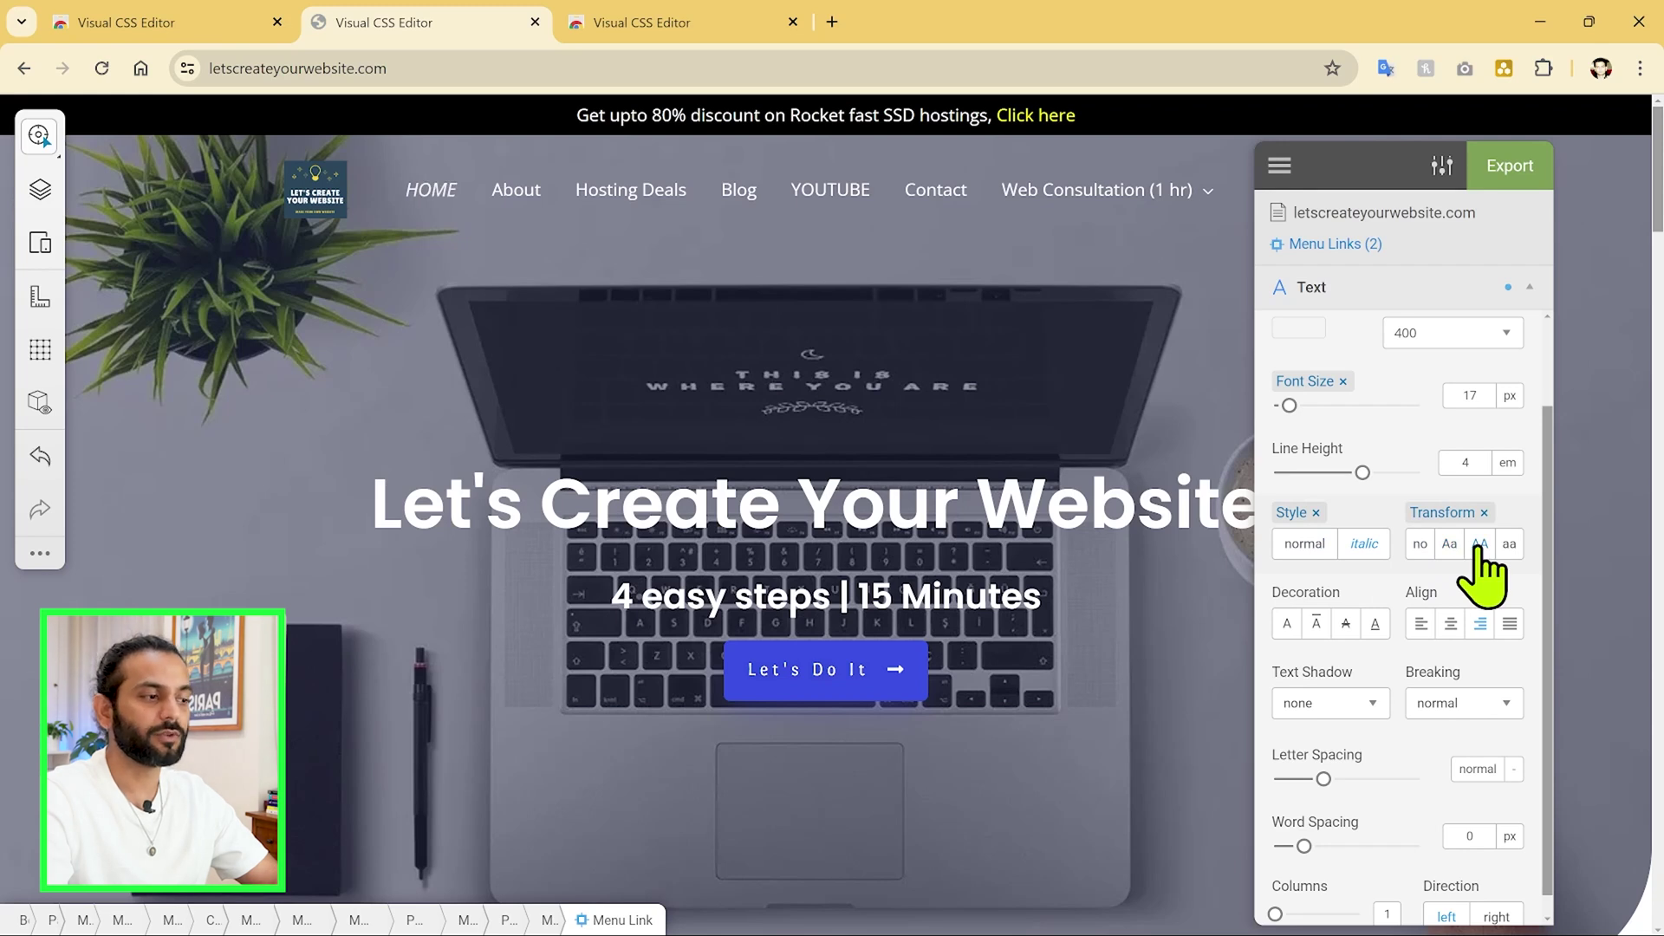
left_click(1529, 291)
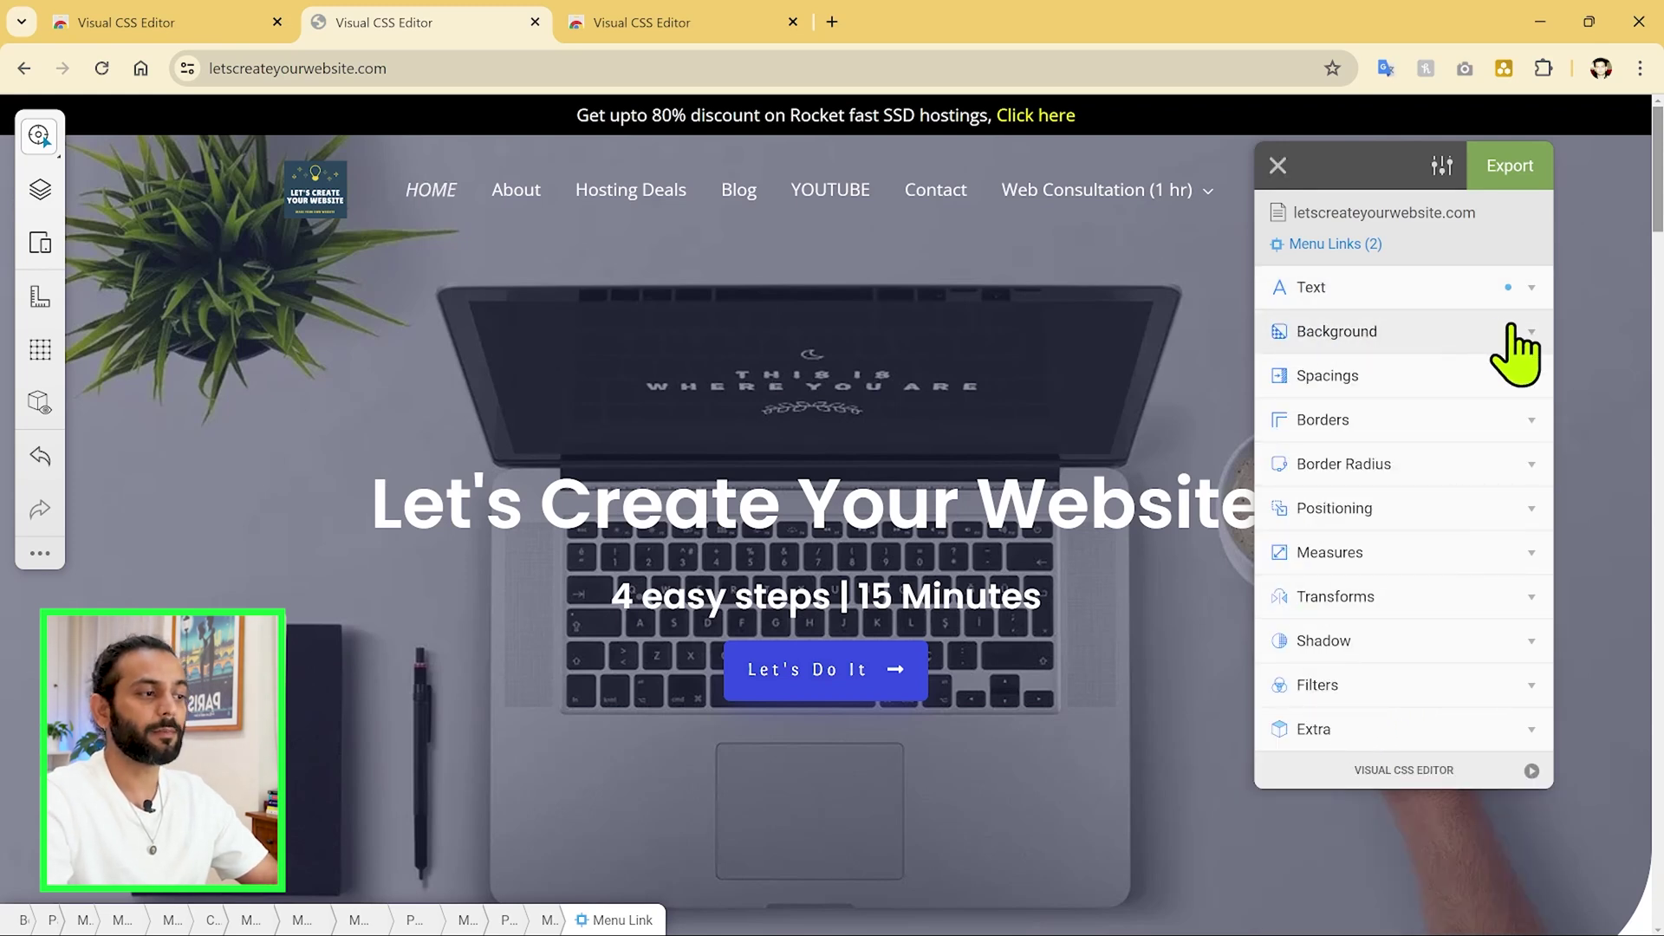
Step: Try a 57 px left padding, 39 px right margin and a top margin on the menu links
left_click(1528, 375)
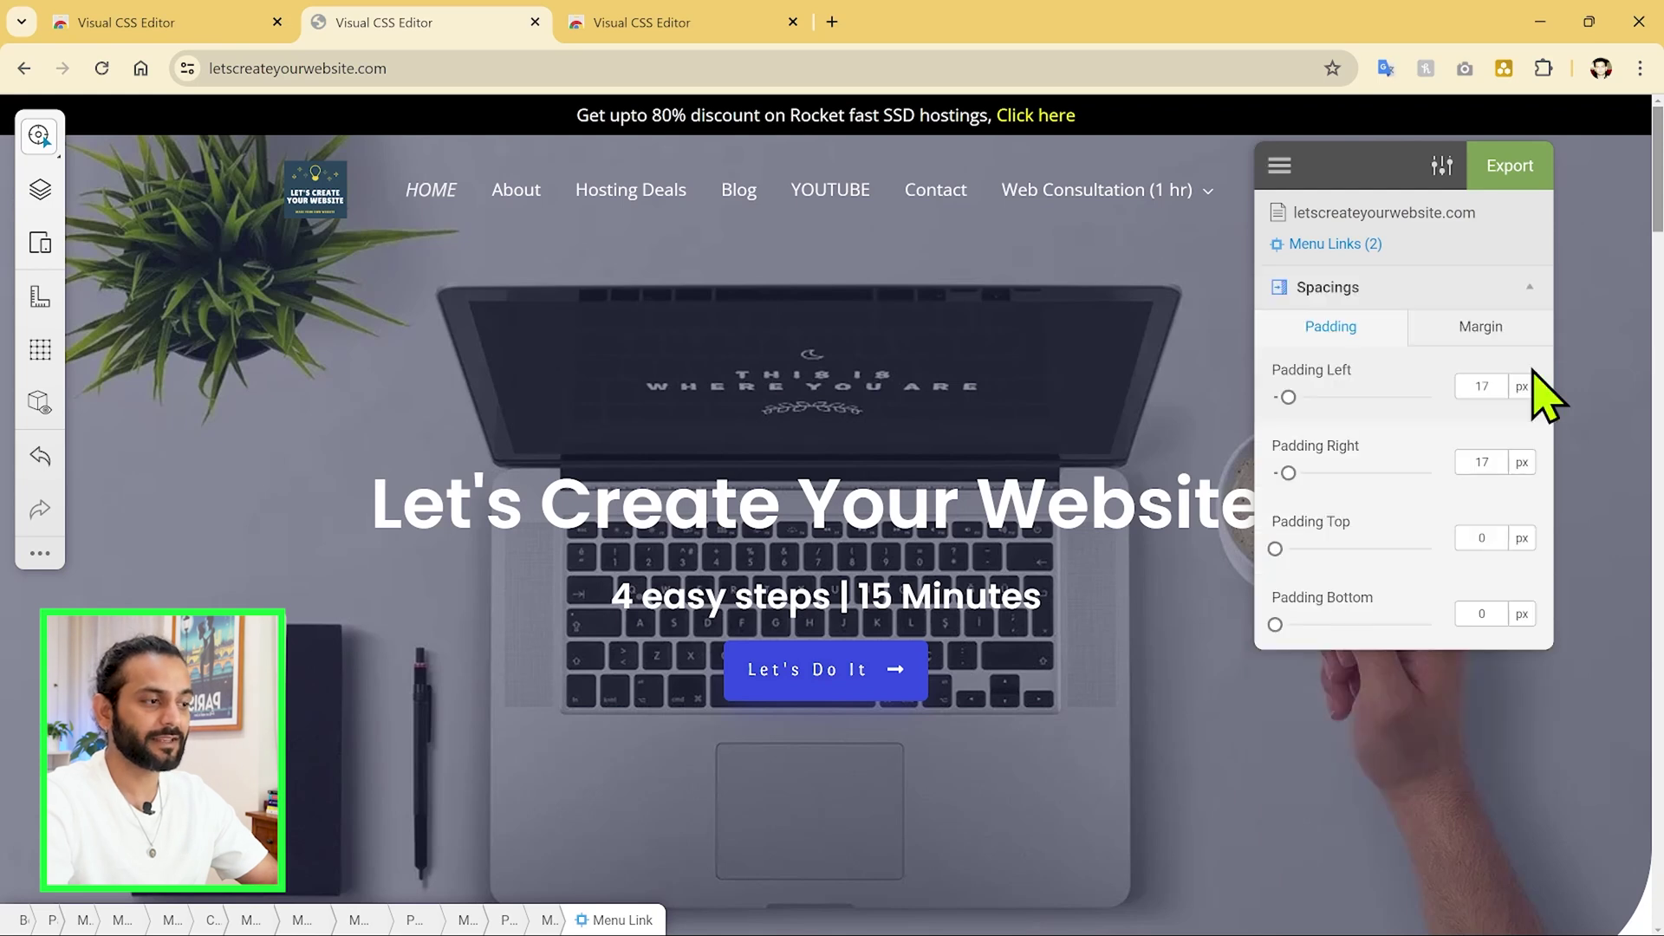
left_click_drag(1289, 396, 1324, 397)
left_click(1476, 327)
left_click_drag(1306, 472, 1331, 472)
left_click_drag(1306, 548, 1330, 549)
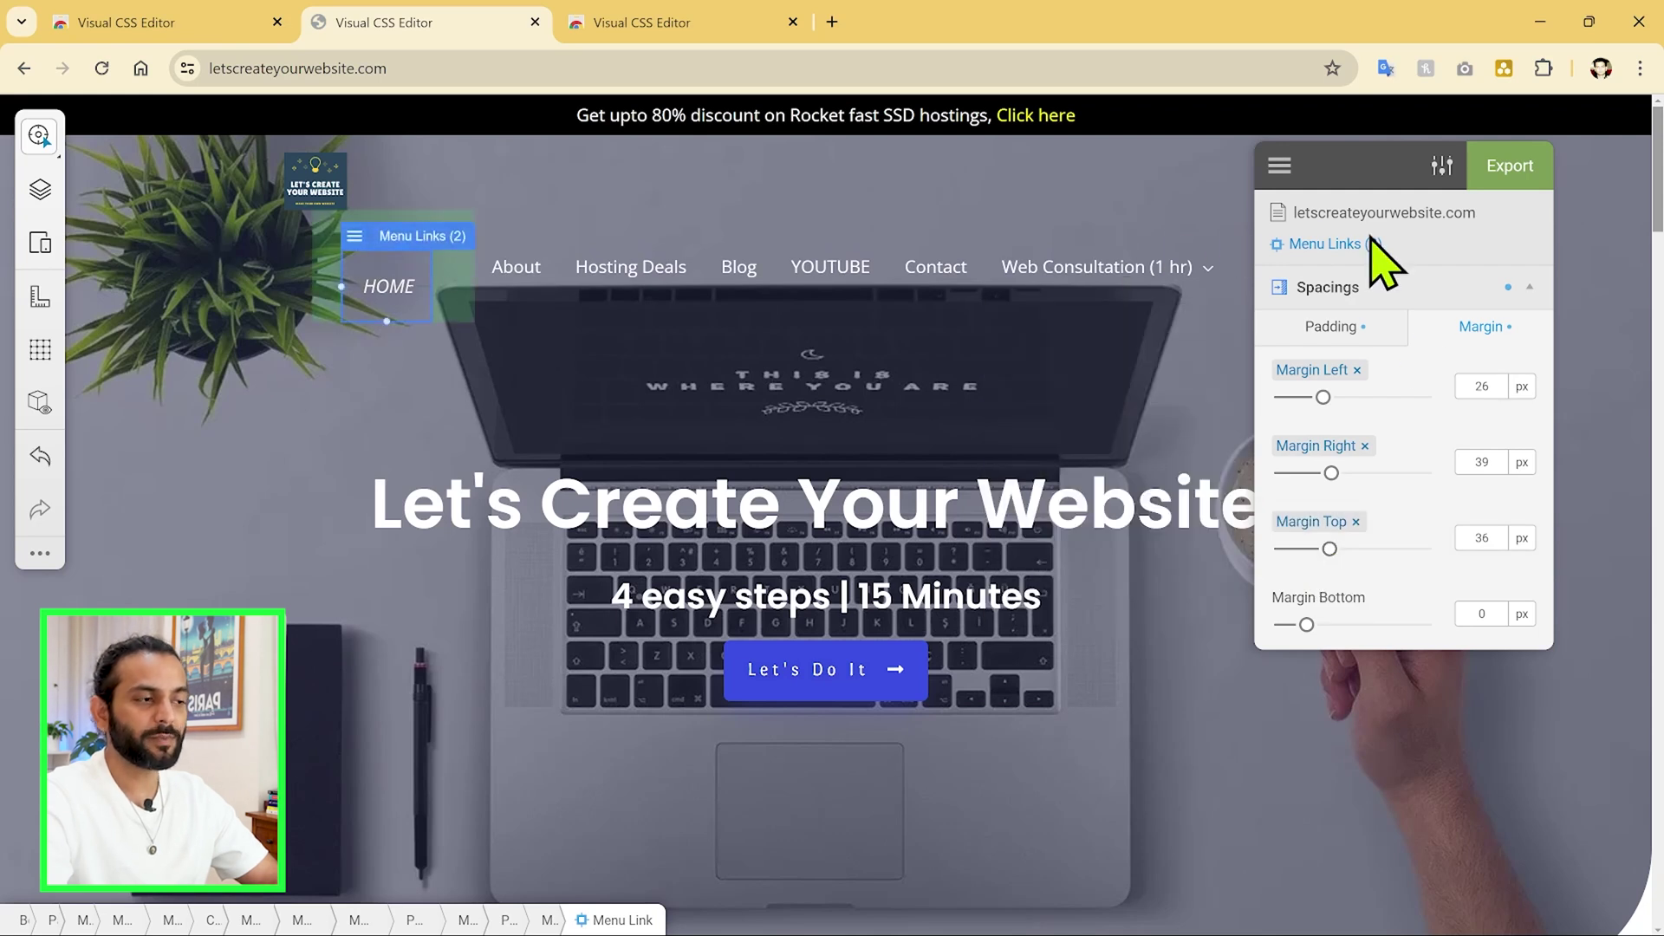
Step: Undo the four spacing changes and deselect the menu links
left_click(40, 455)
left_click(40, 454)
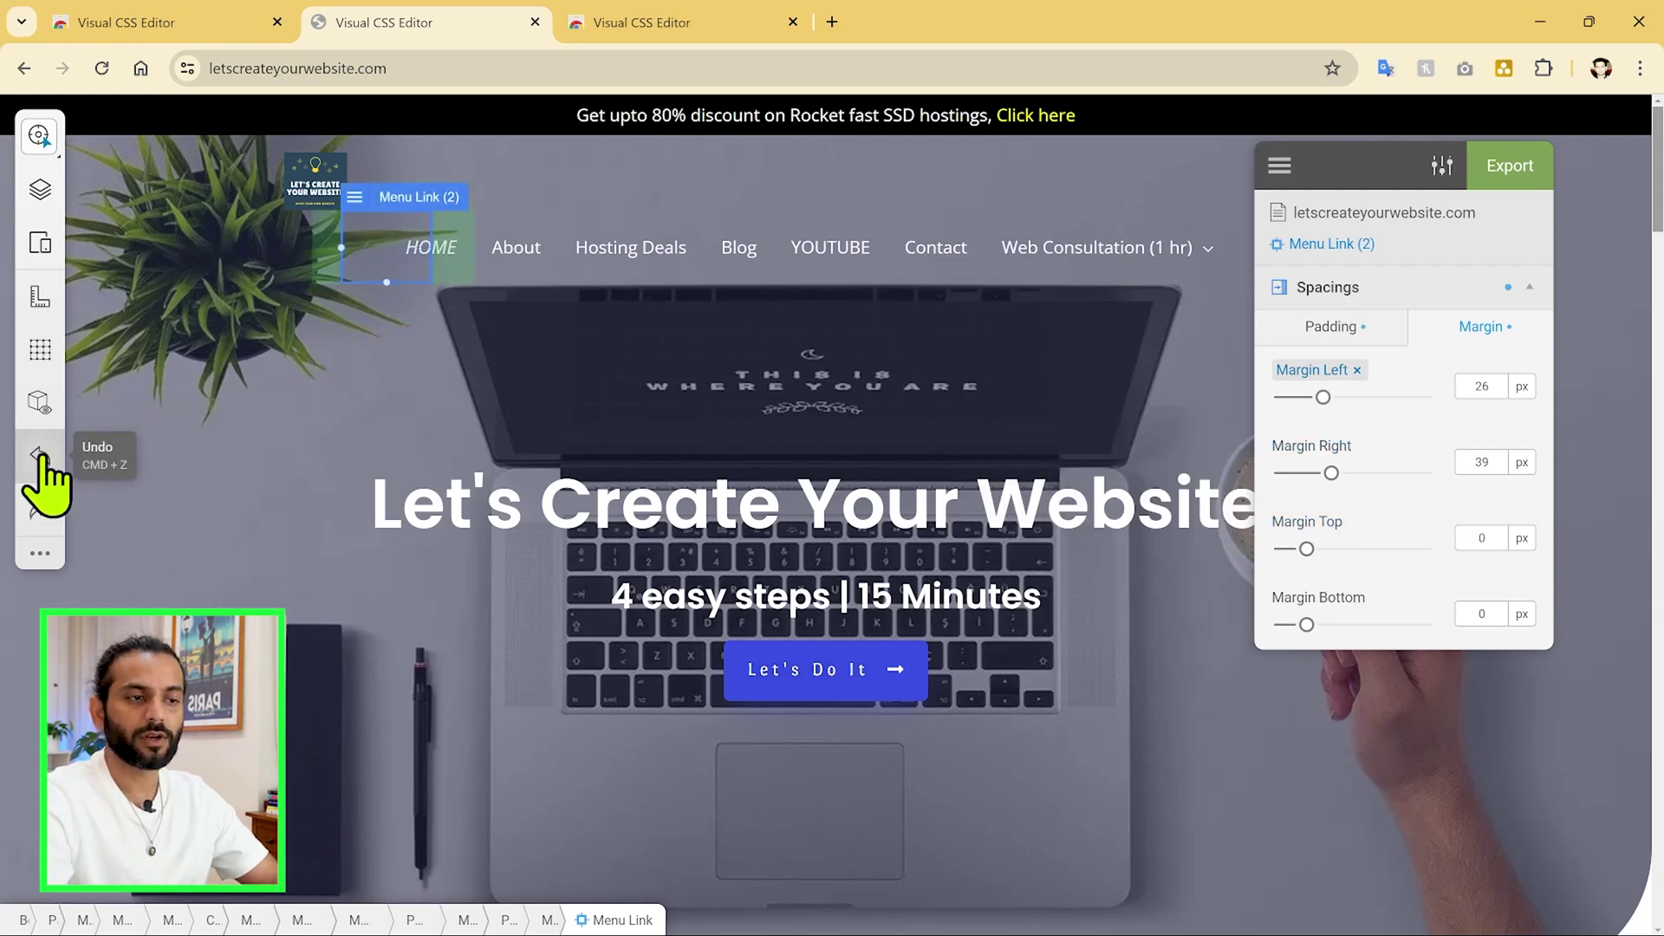
left_click(39, 455)
left_click(40, 454)
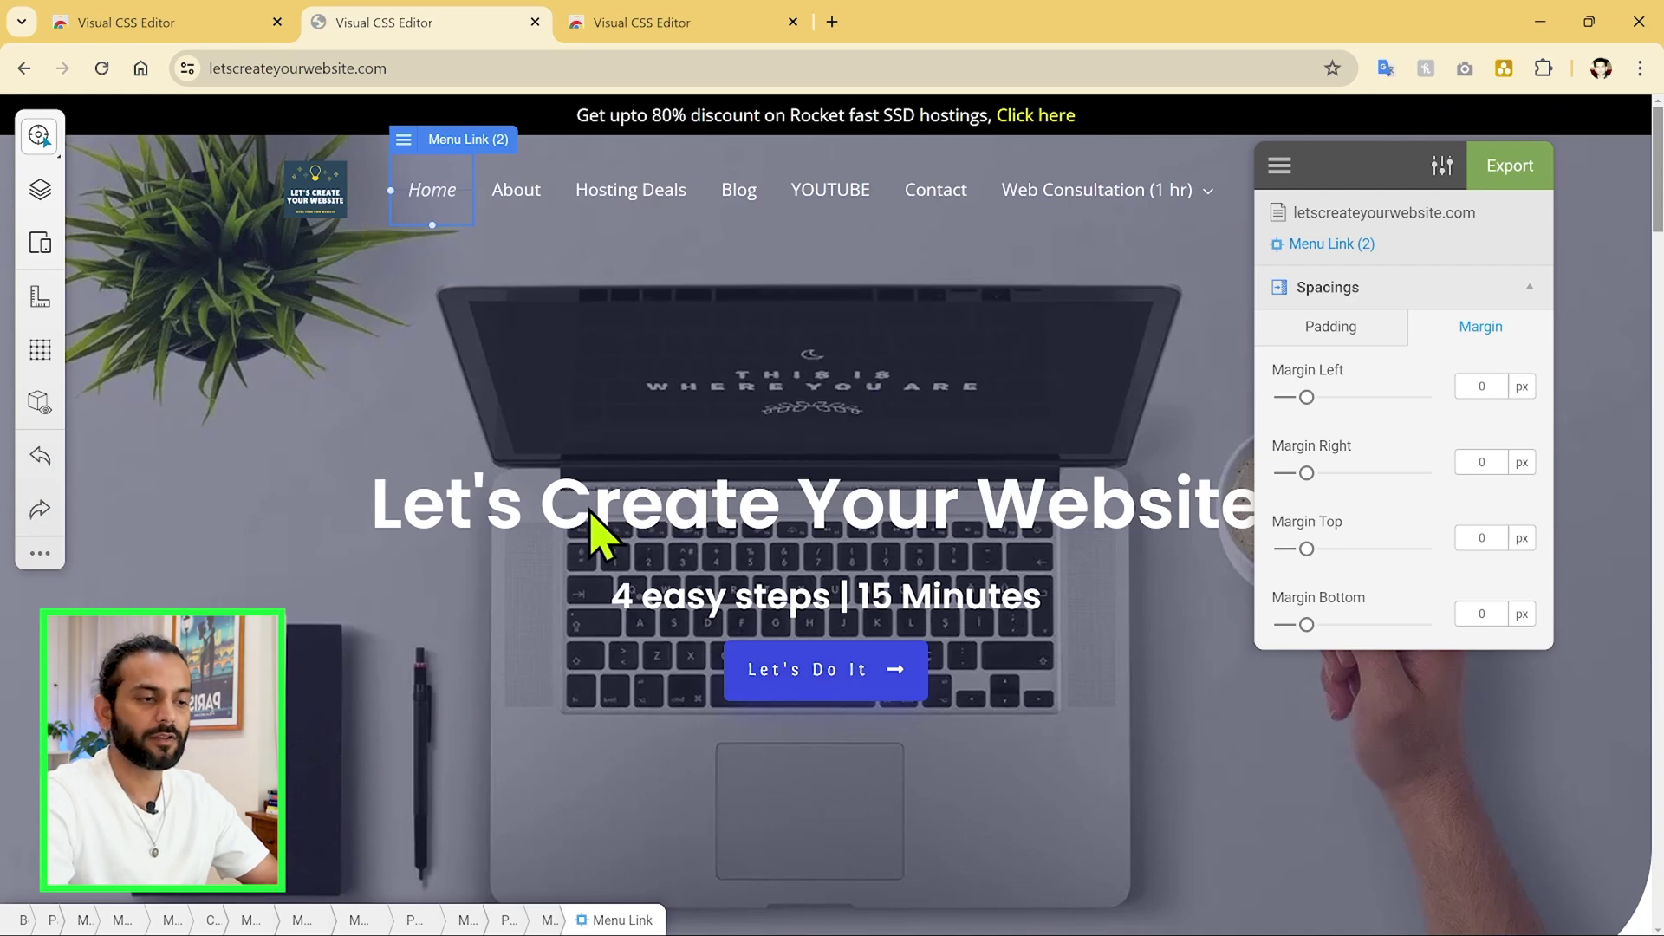
key("Escape")
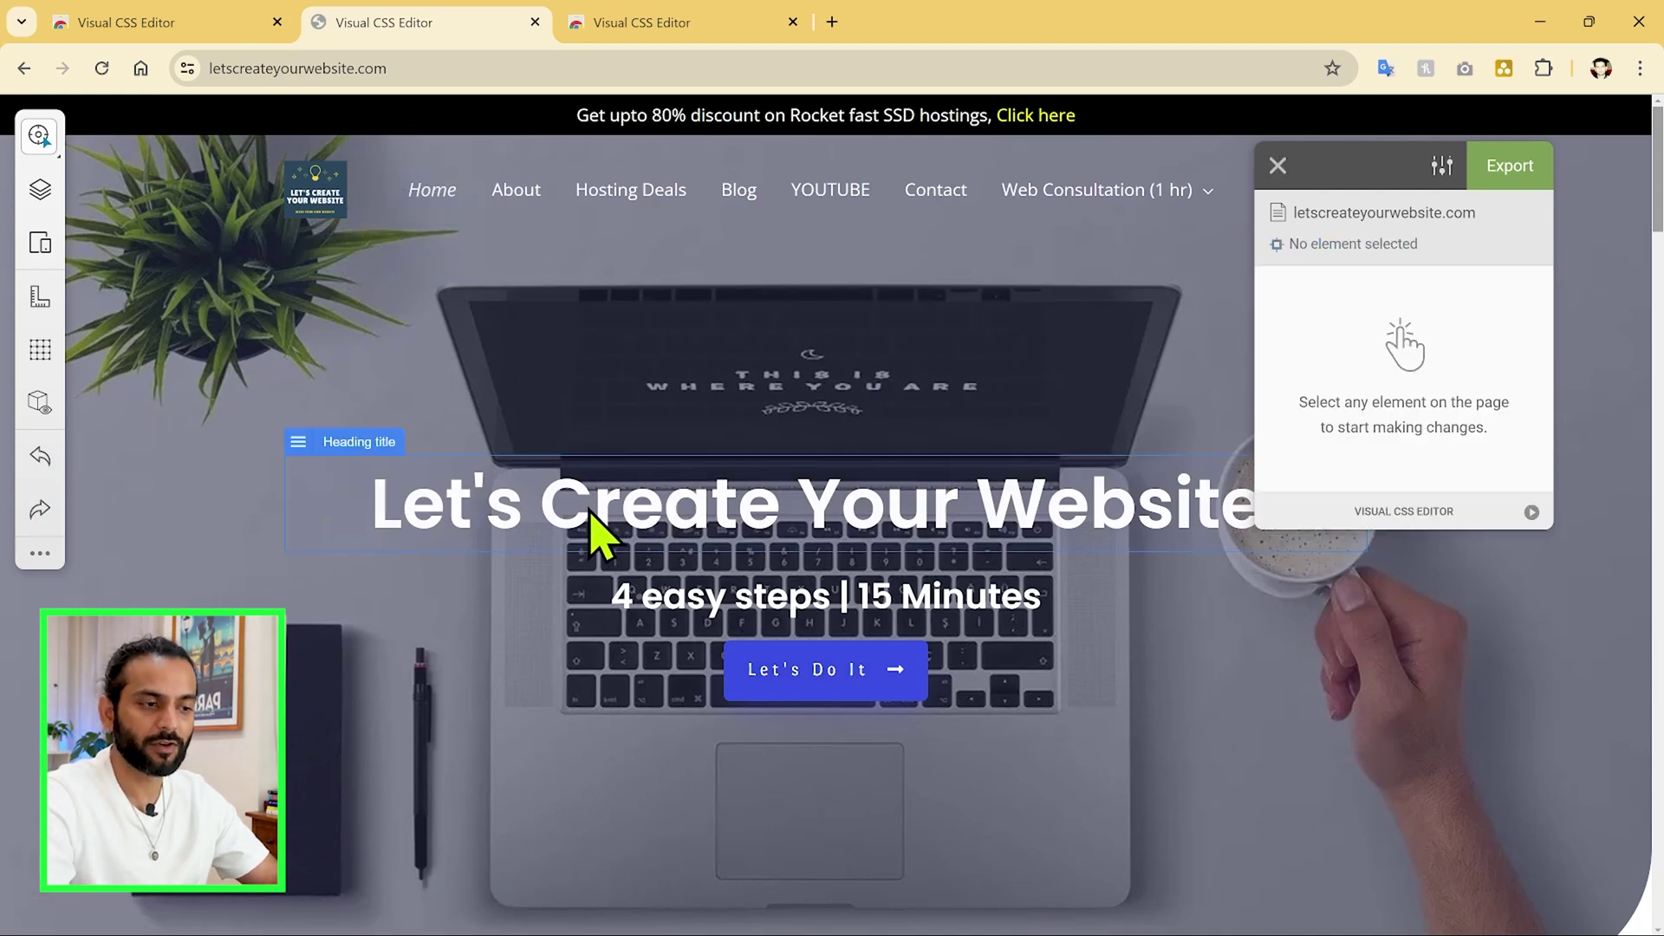
Step: Give the 'Let's Create Your Website.' heading a 3 px solid top border and a dotted right border
left_click(598, 529)
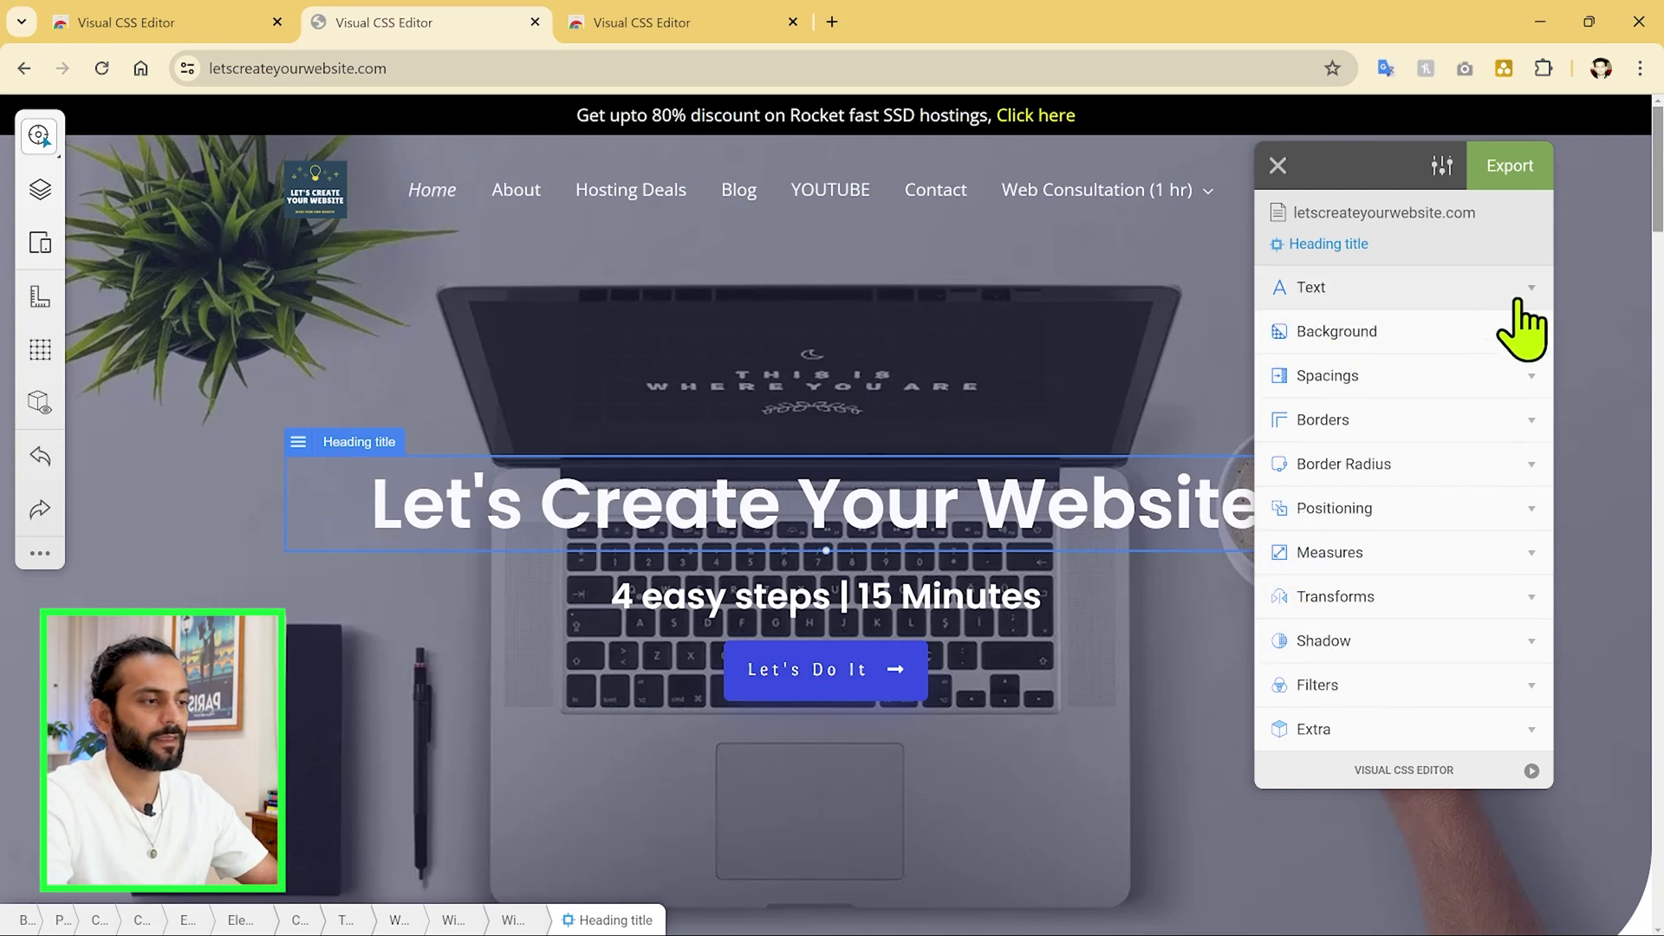
left_click(1530, 448)
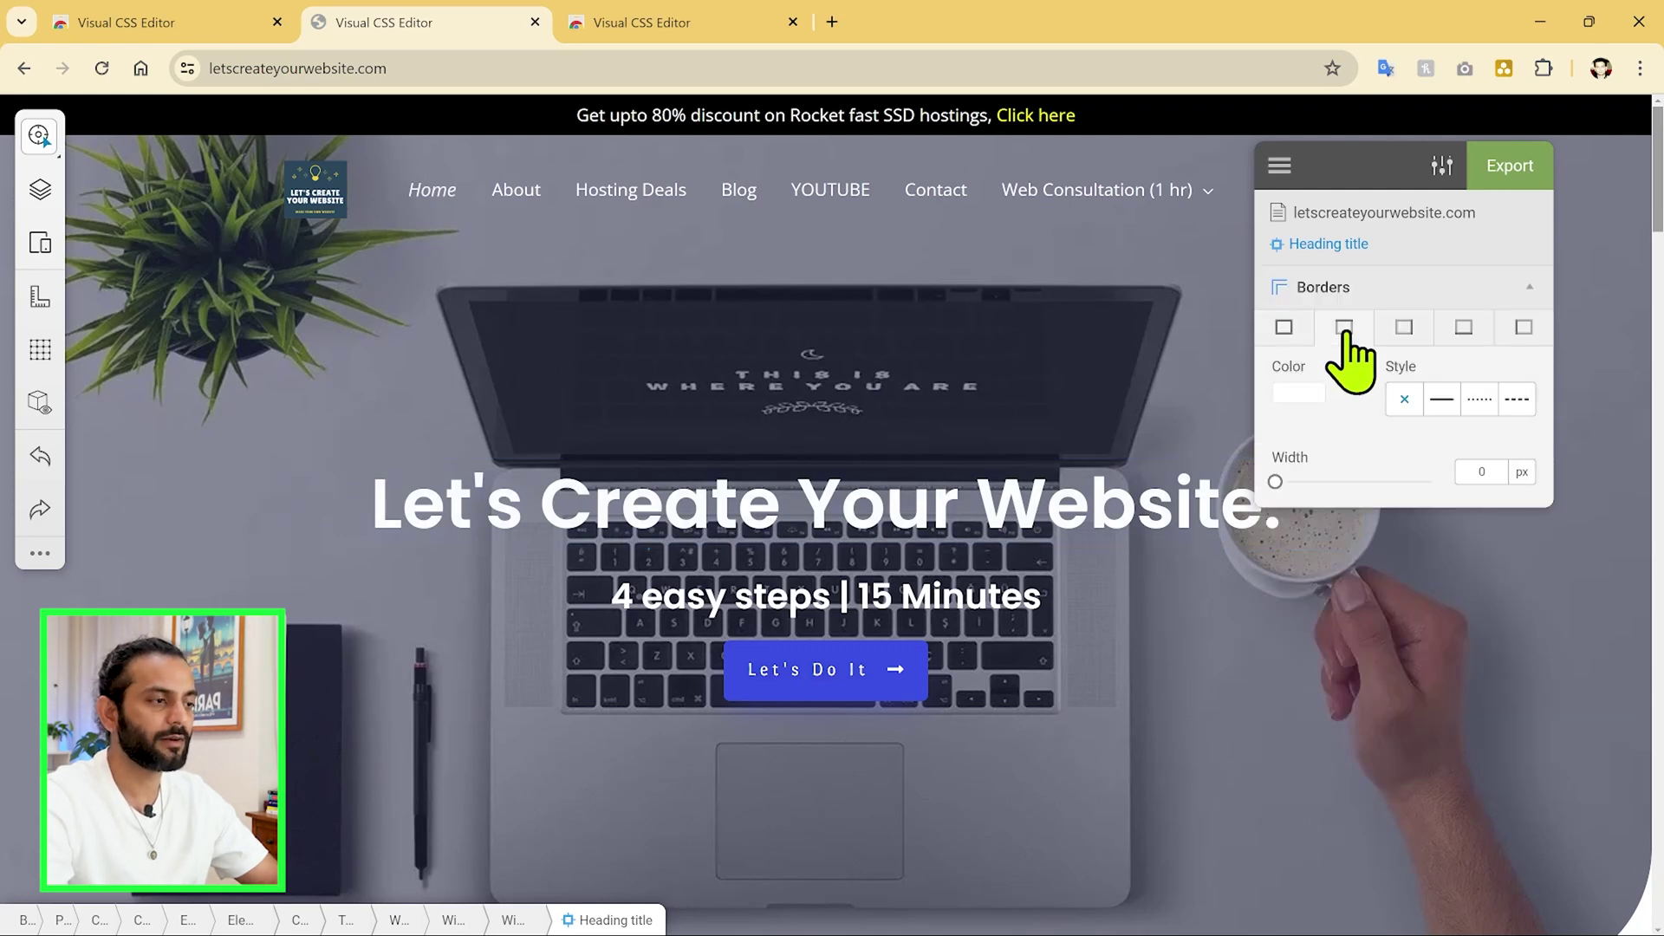
left_click(1443, 399)
left_click_drag(1275, 482, 1305, 490)
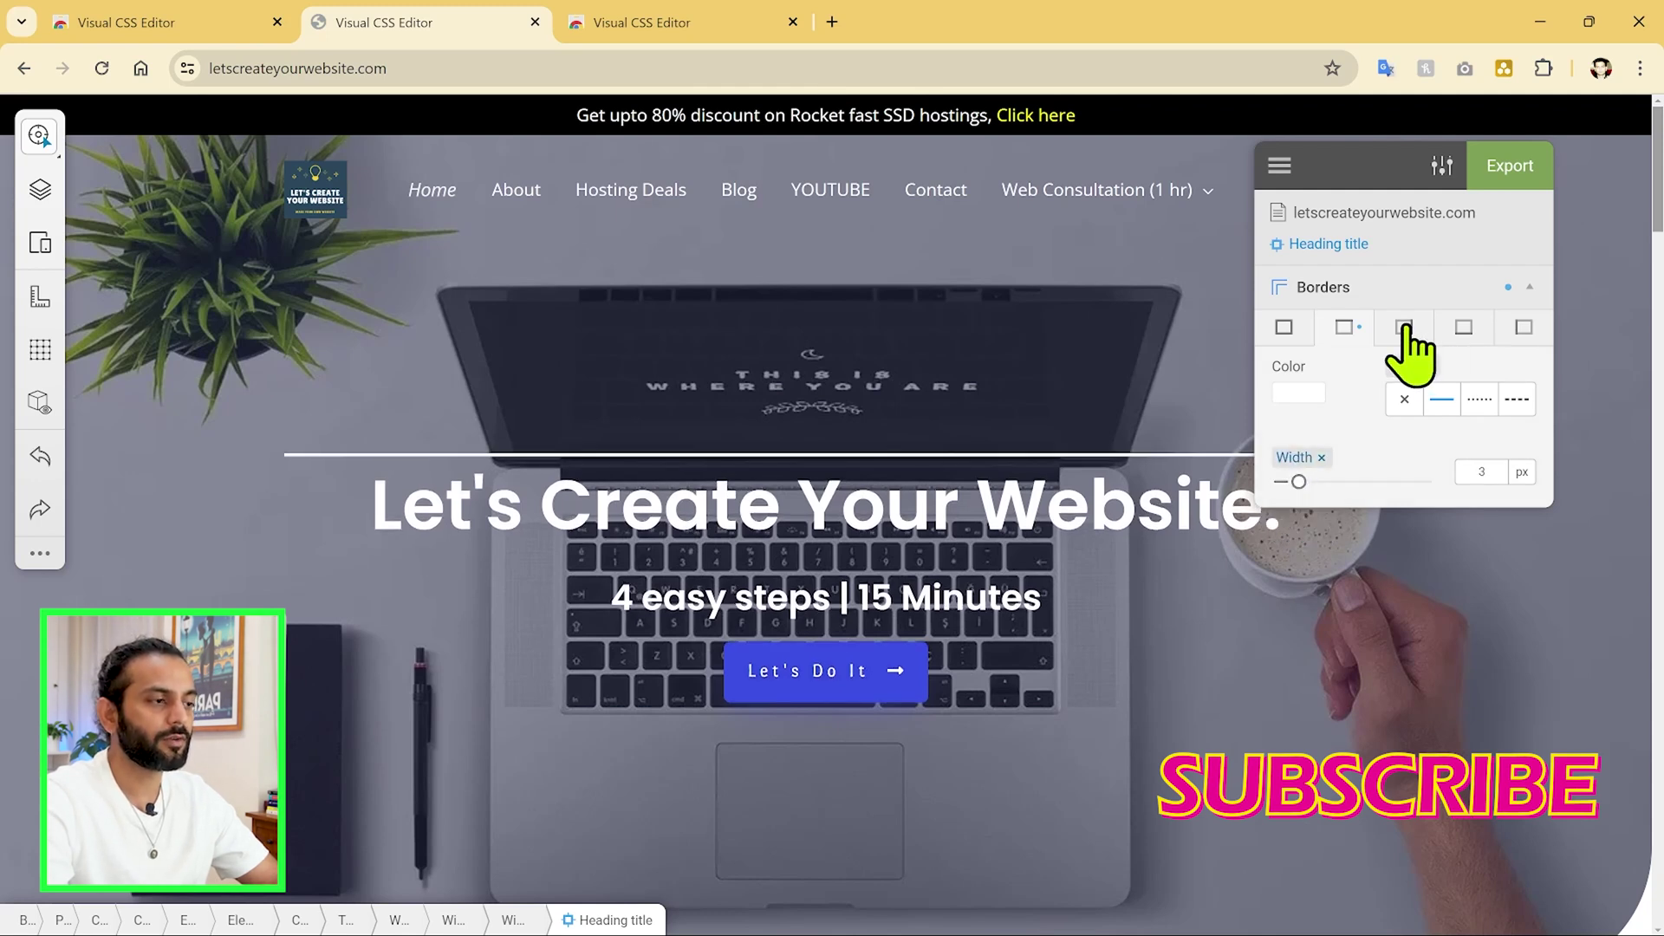
left_click(1275, 482)
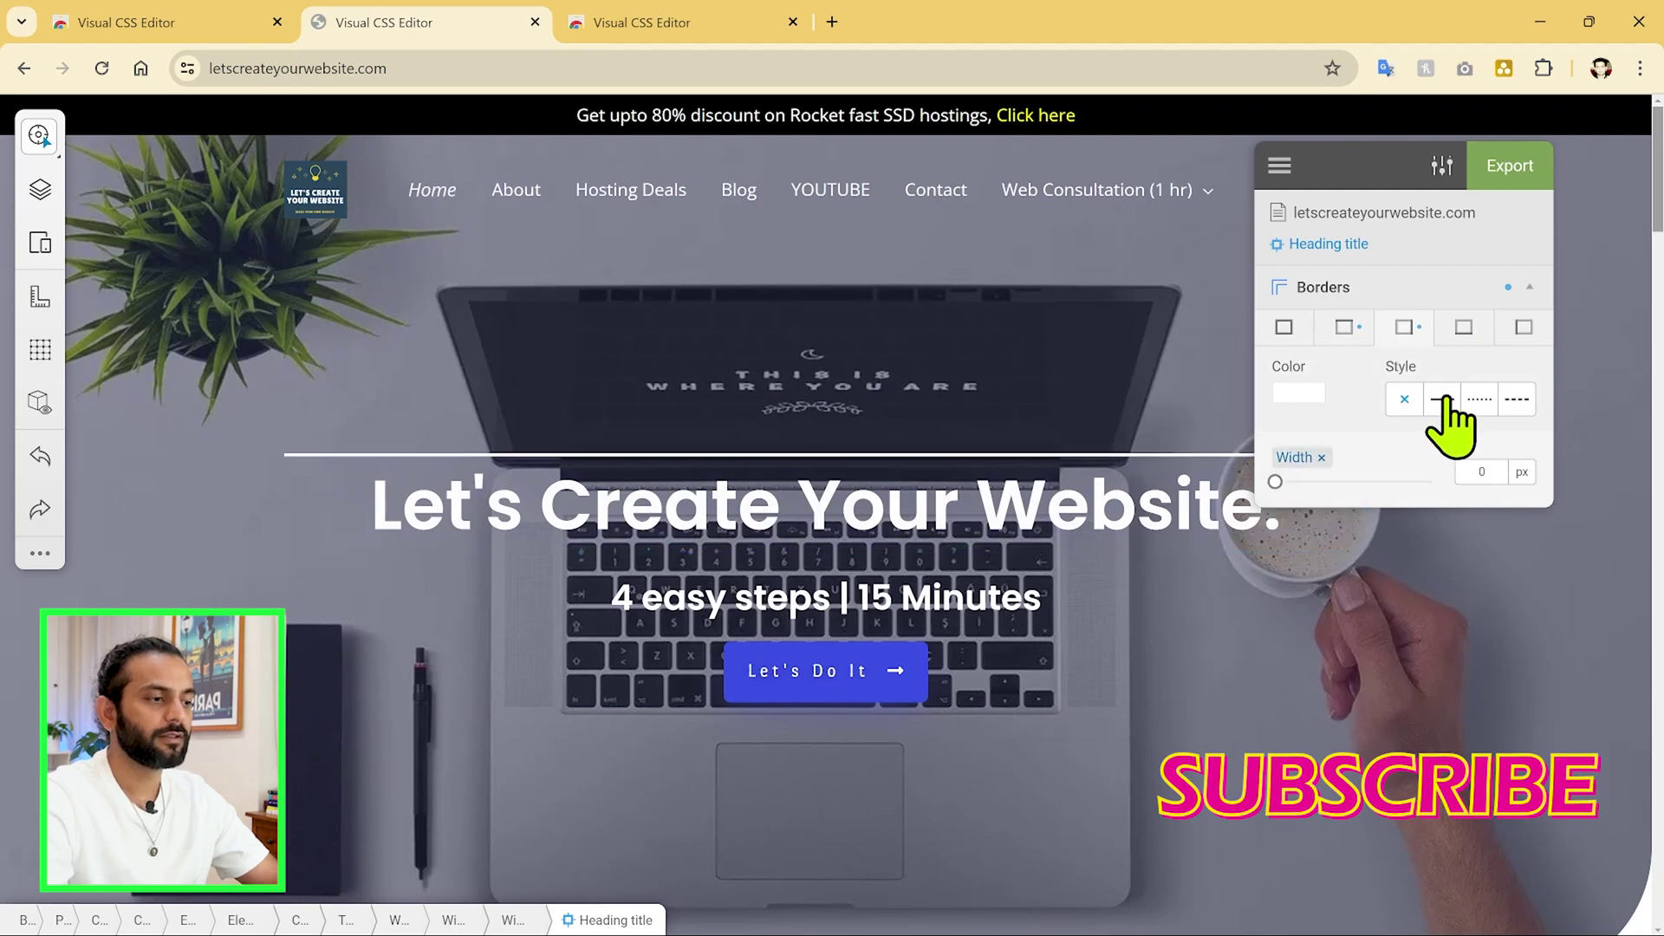
left_click(1480, 399)
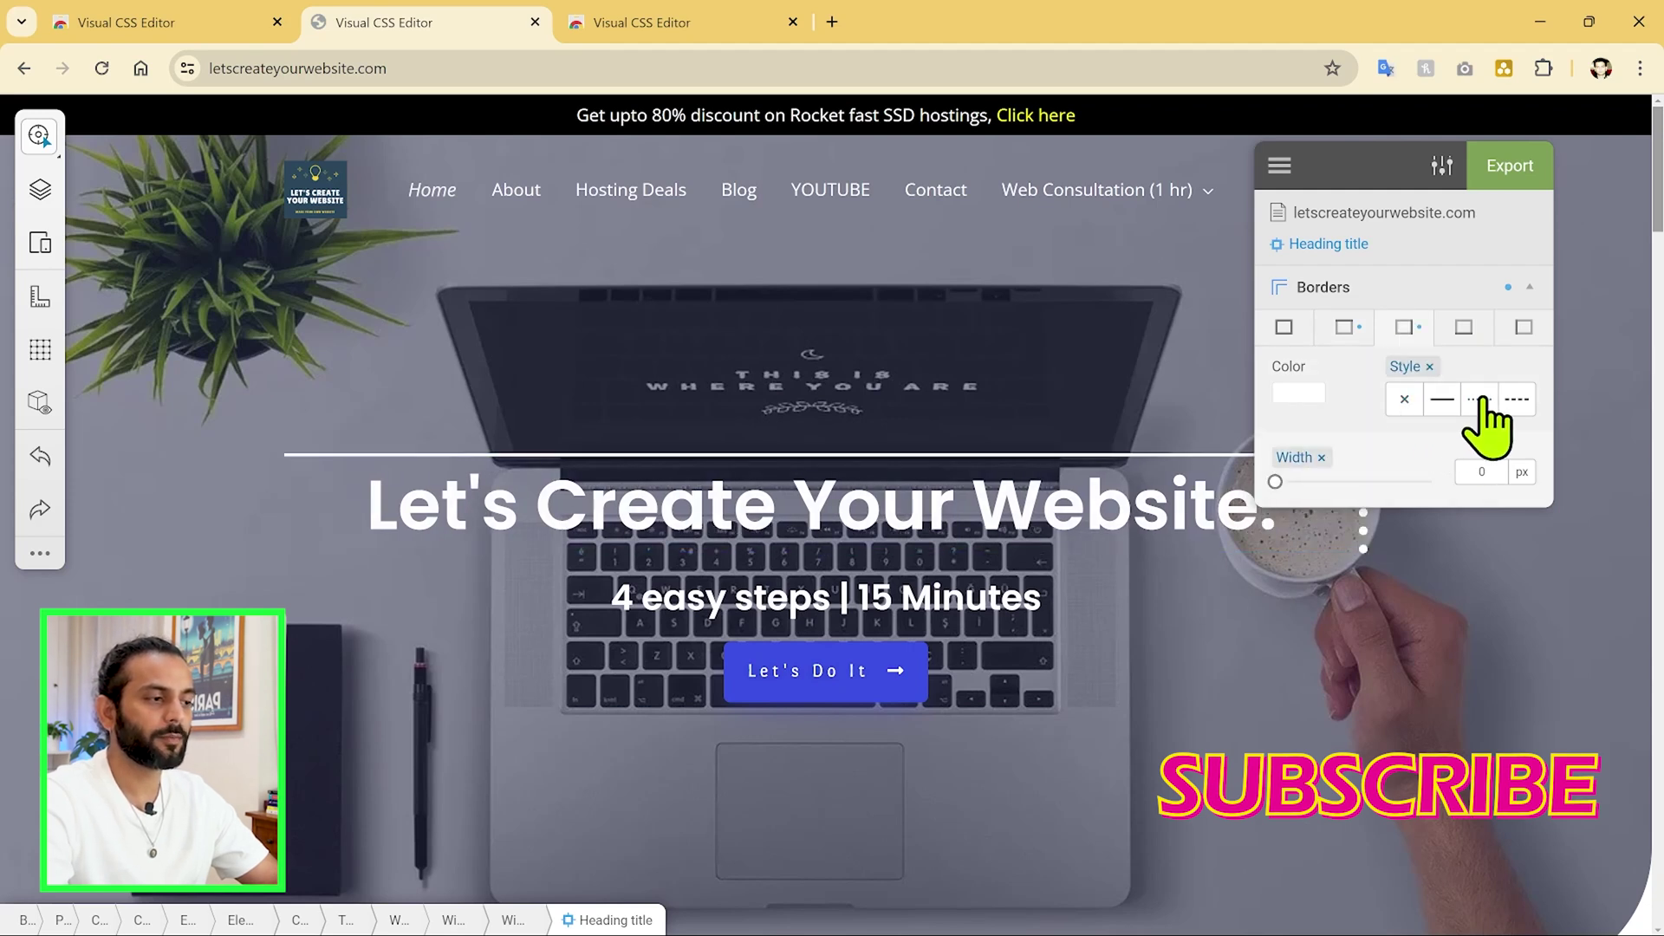
left_click_drag(1381, 173, 1436, 173)
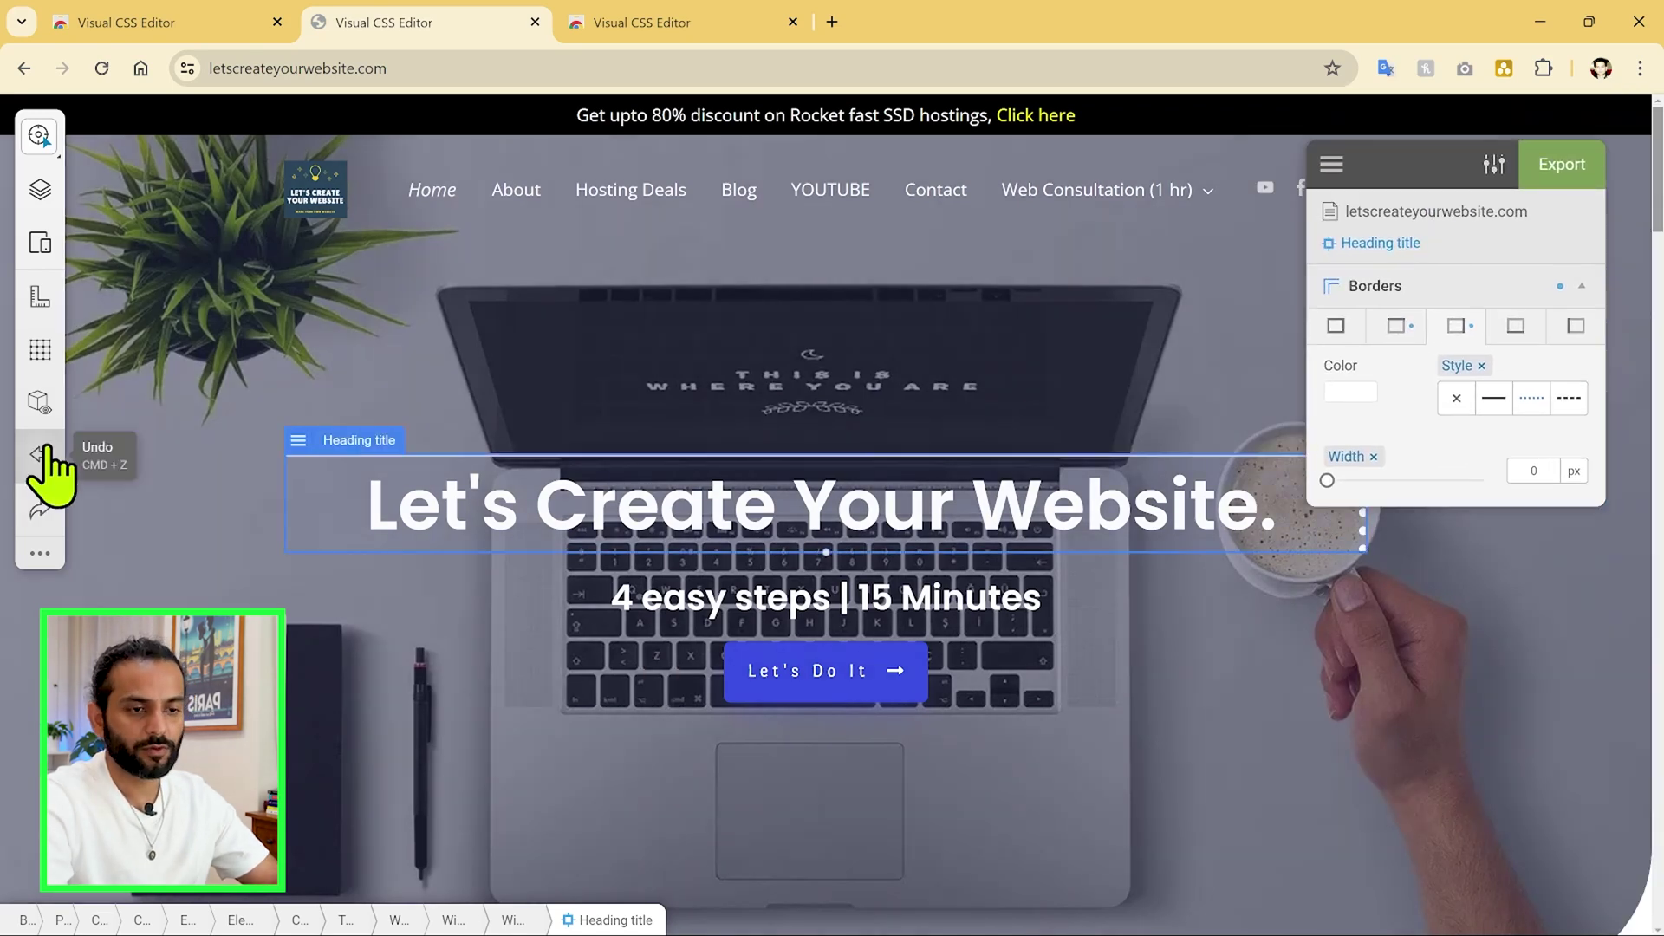
left_click(1582, 286)
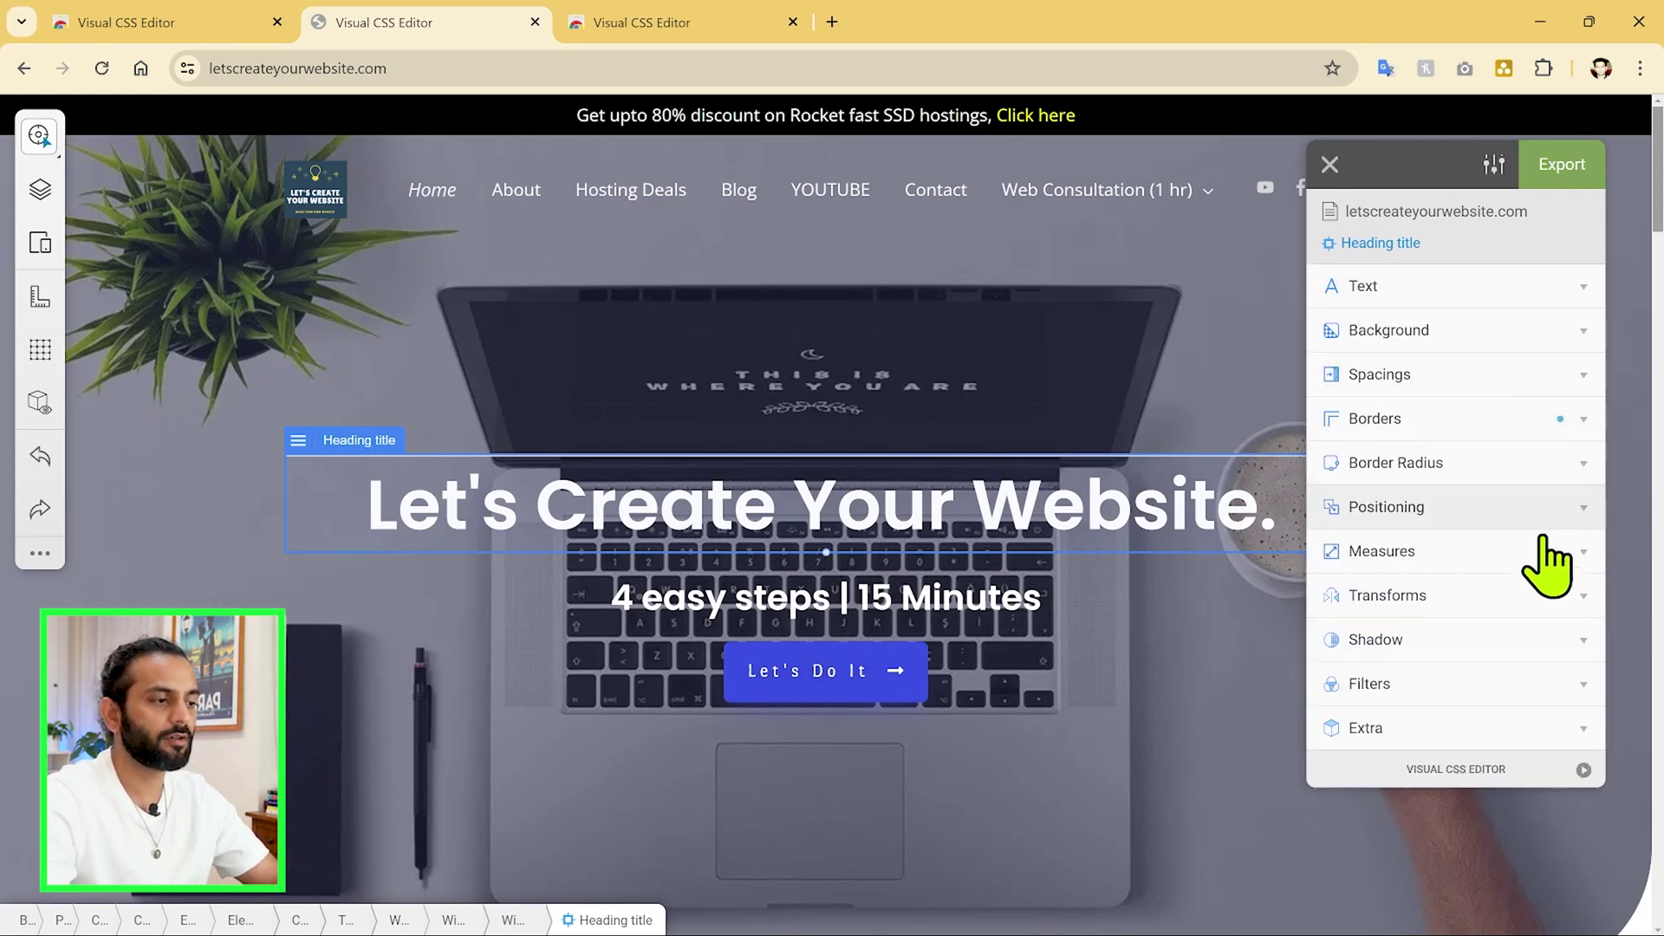
Step: Set a 7 px blur shadow on the heading, undo the trial red inset colour, and deselect it
left_click(1584, 641)
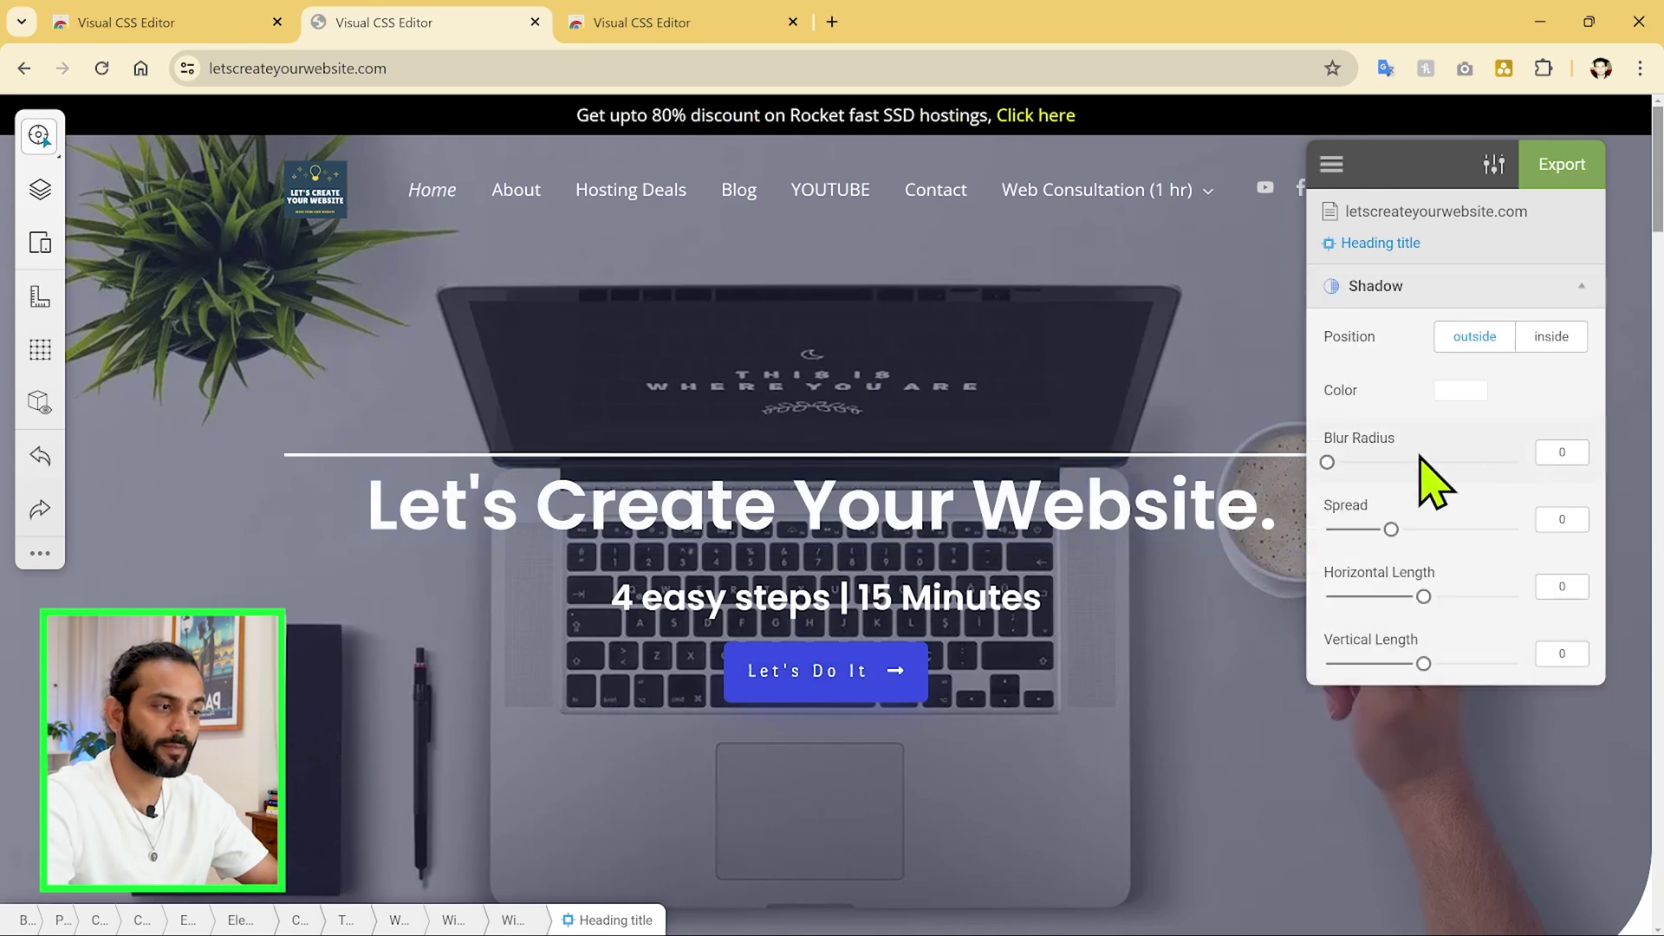
left_click_drag(1329, 462, 1354, 462)
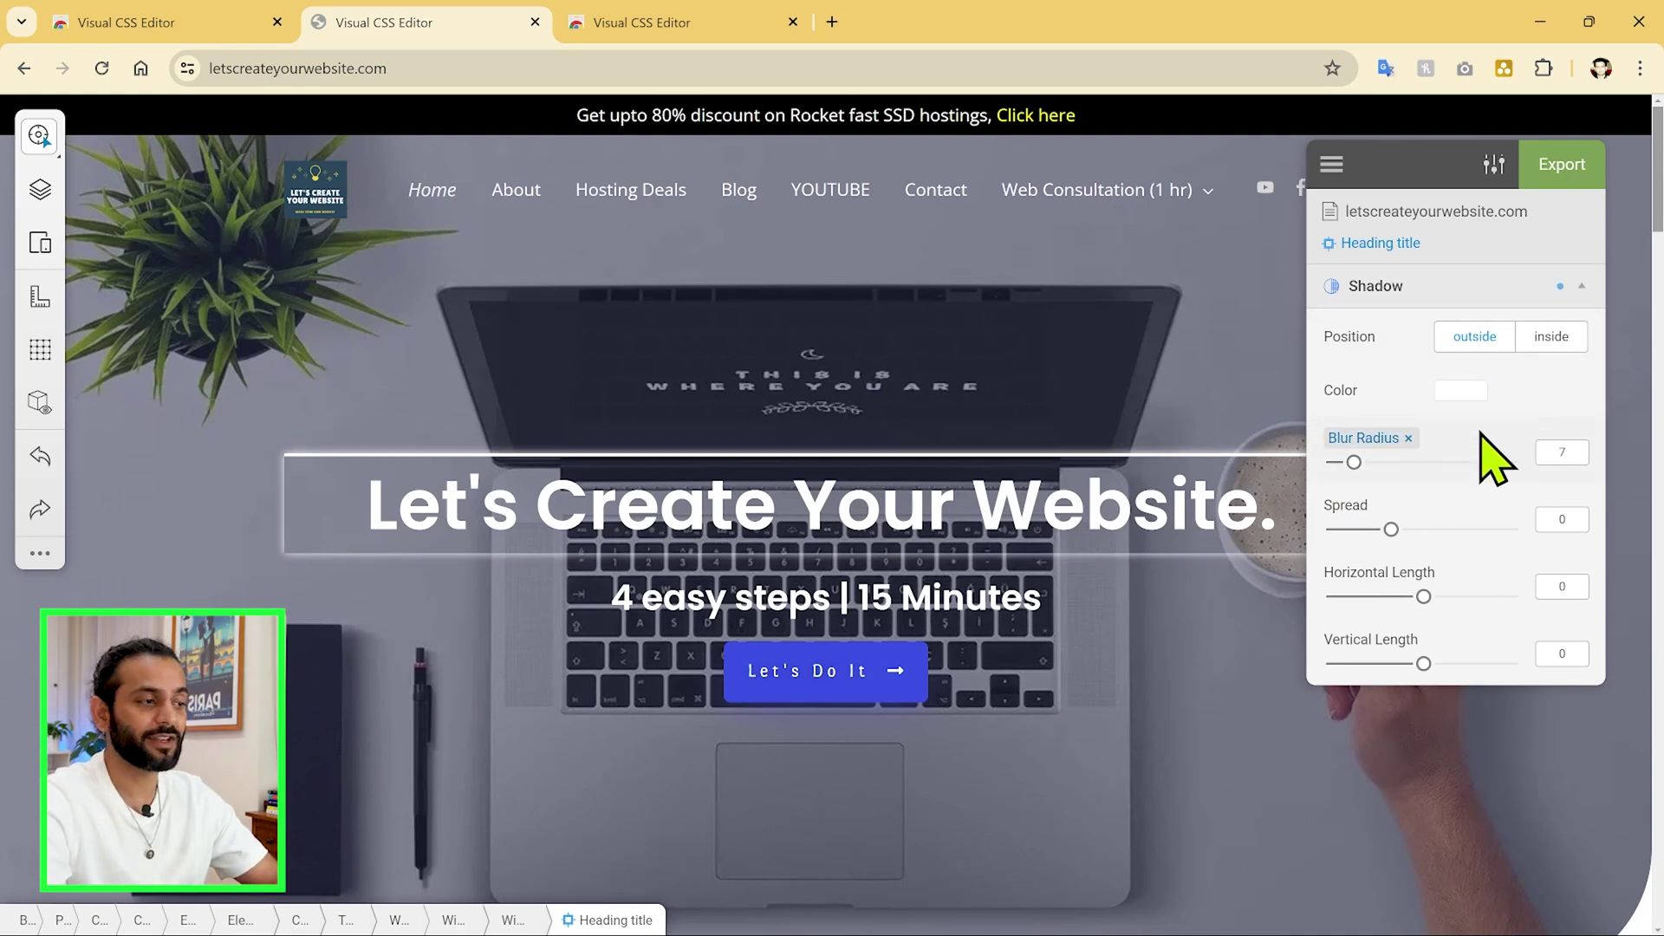
left_click(1553, 337)
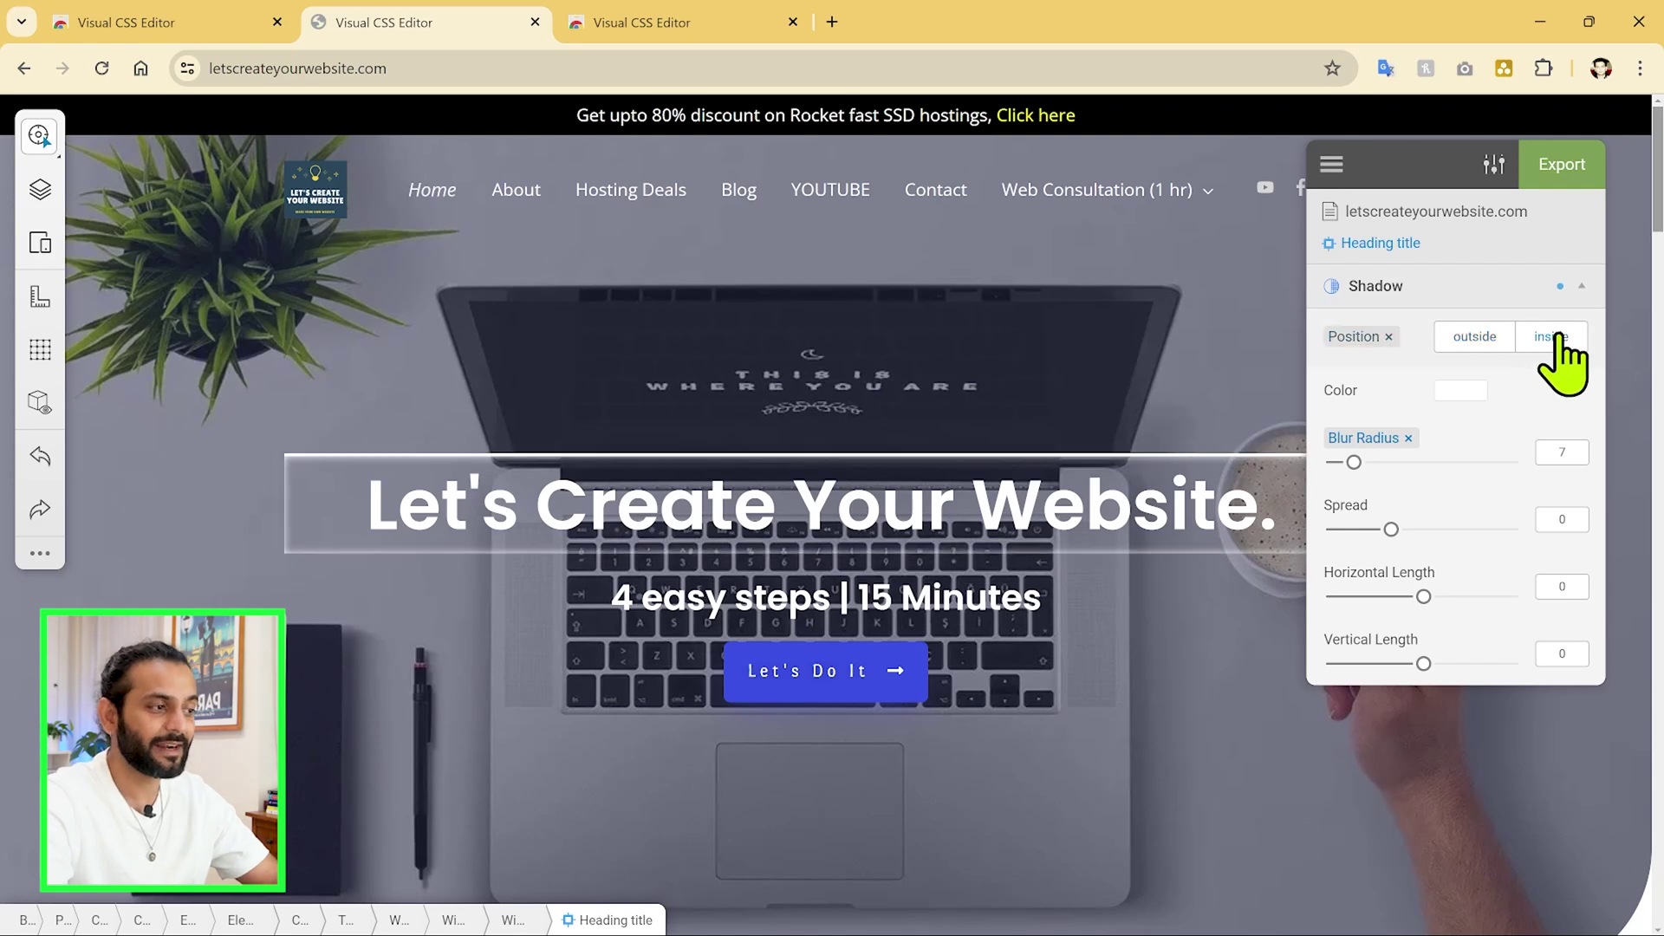
left_click(1459, 392)
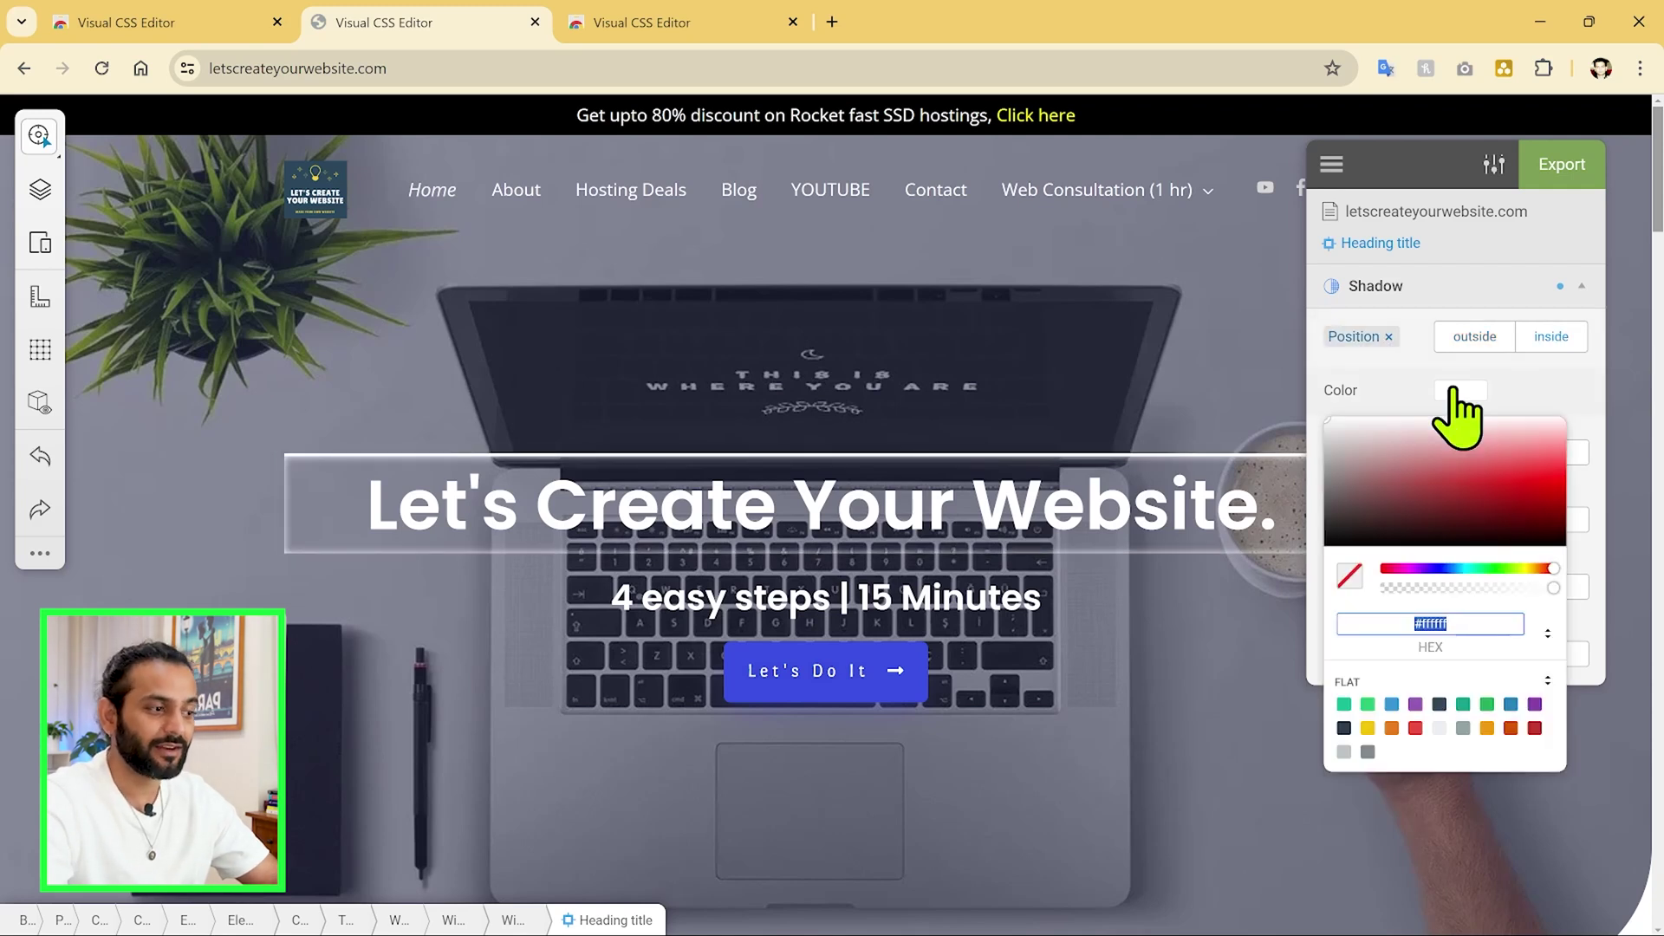
left_click(1517, 476)
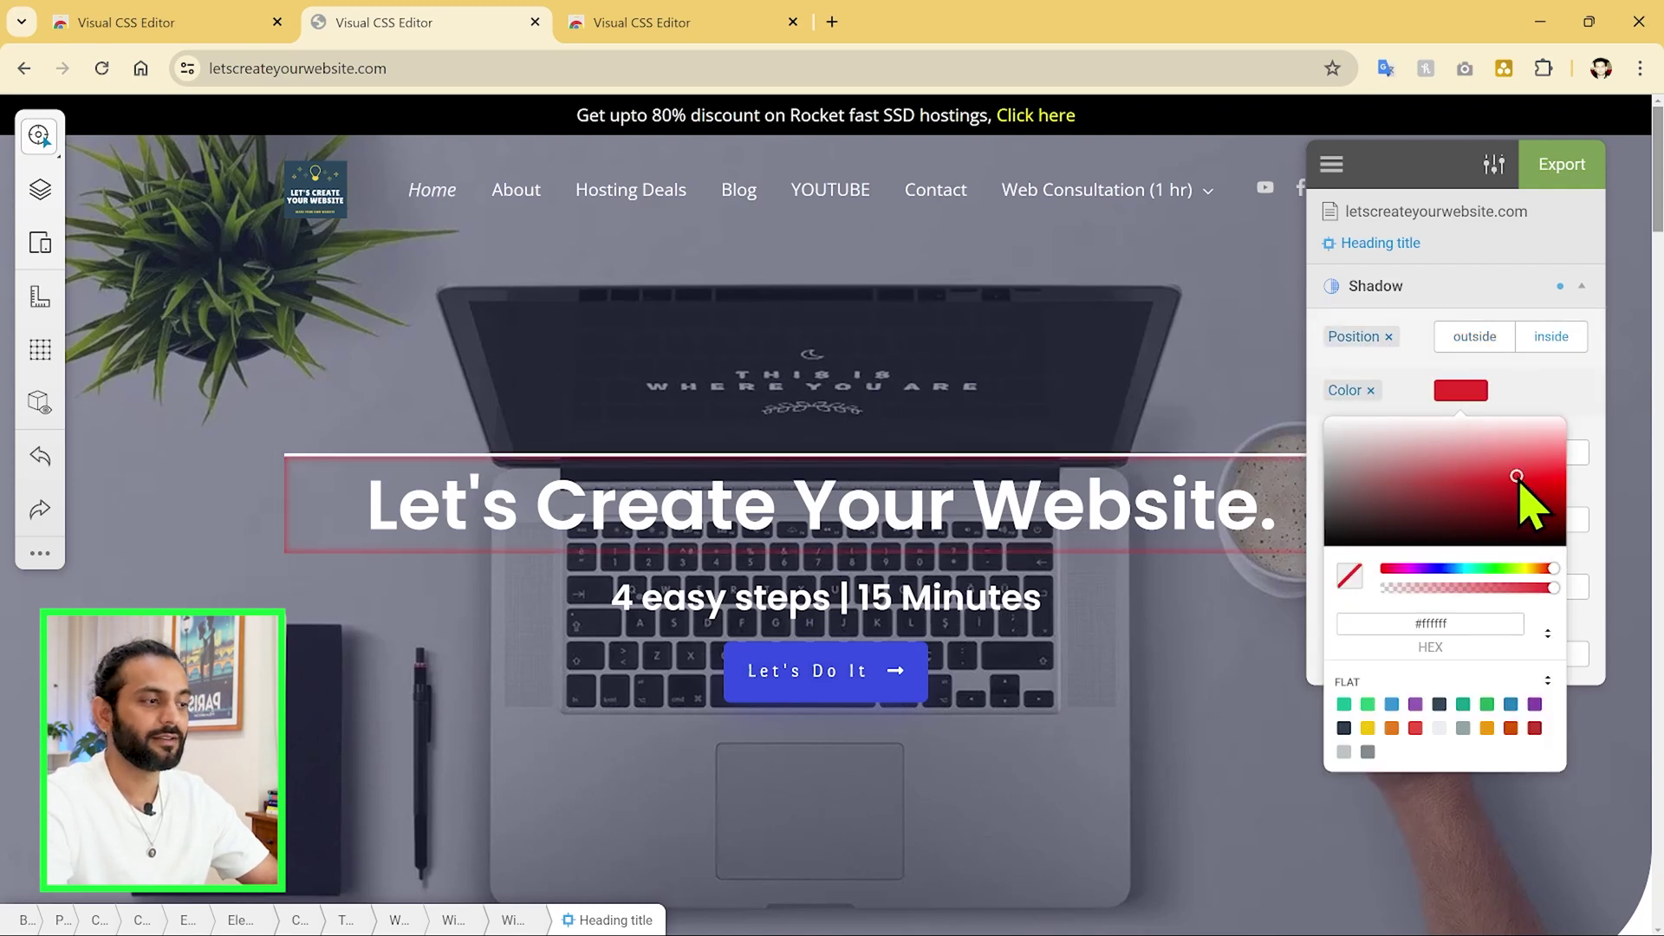
left_click(1487, 302)
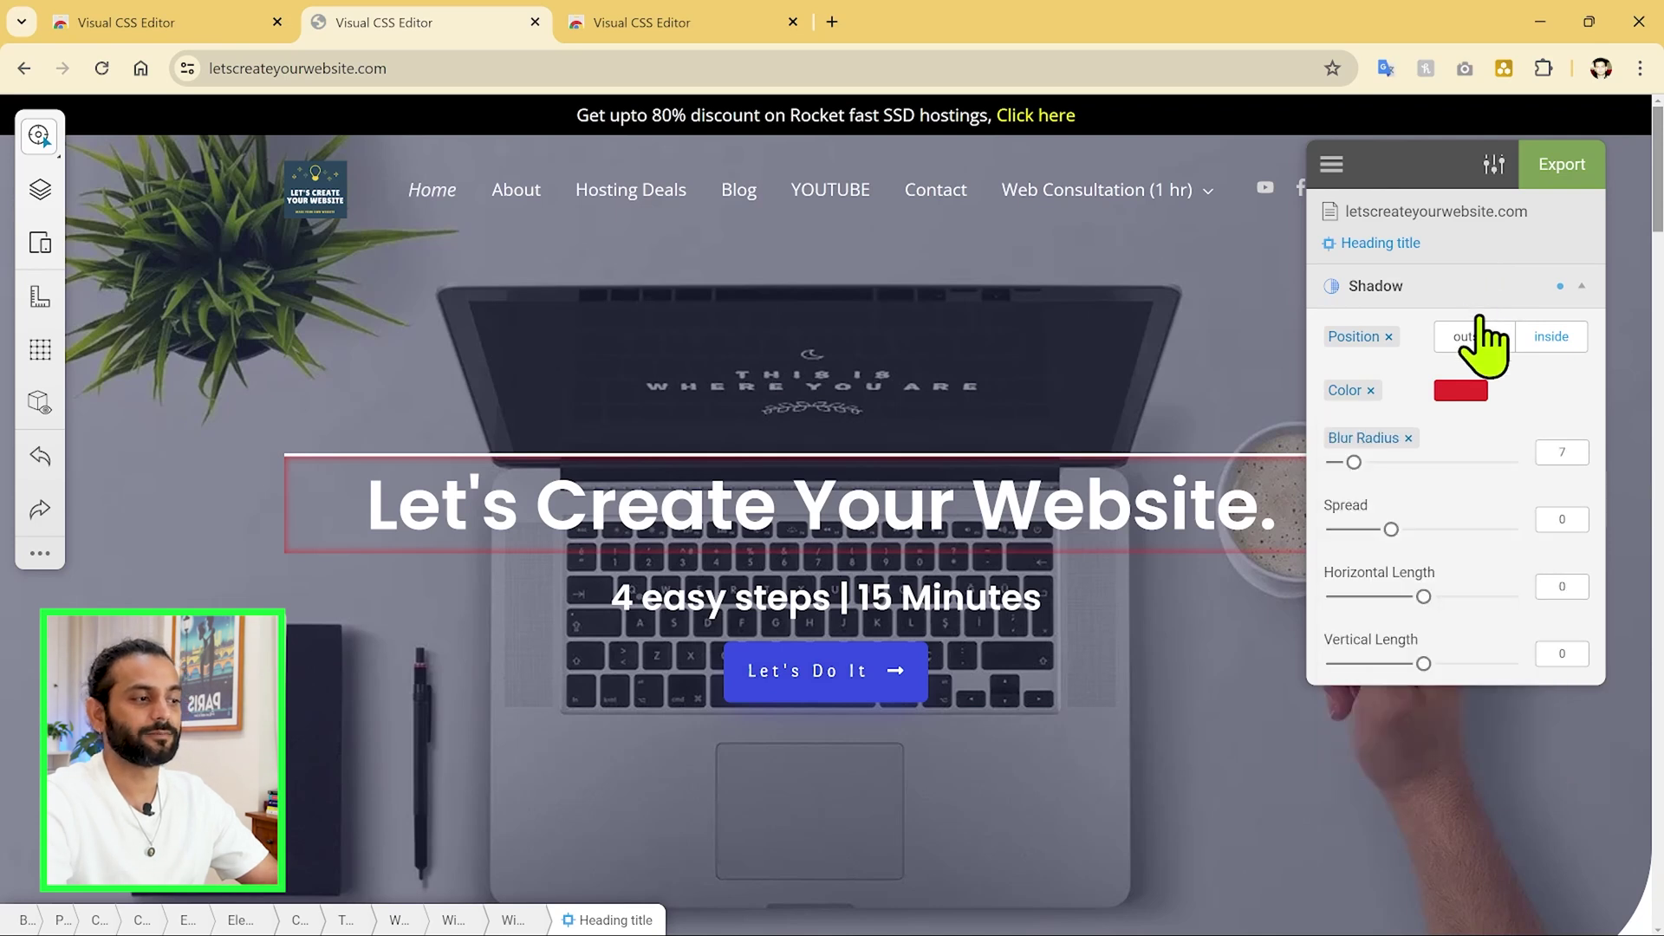
left_click(39, 459)
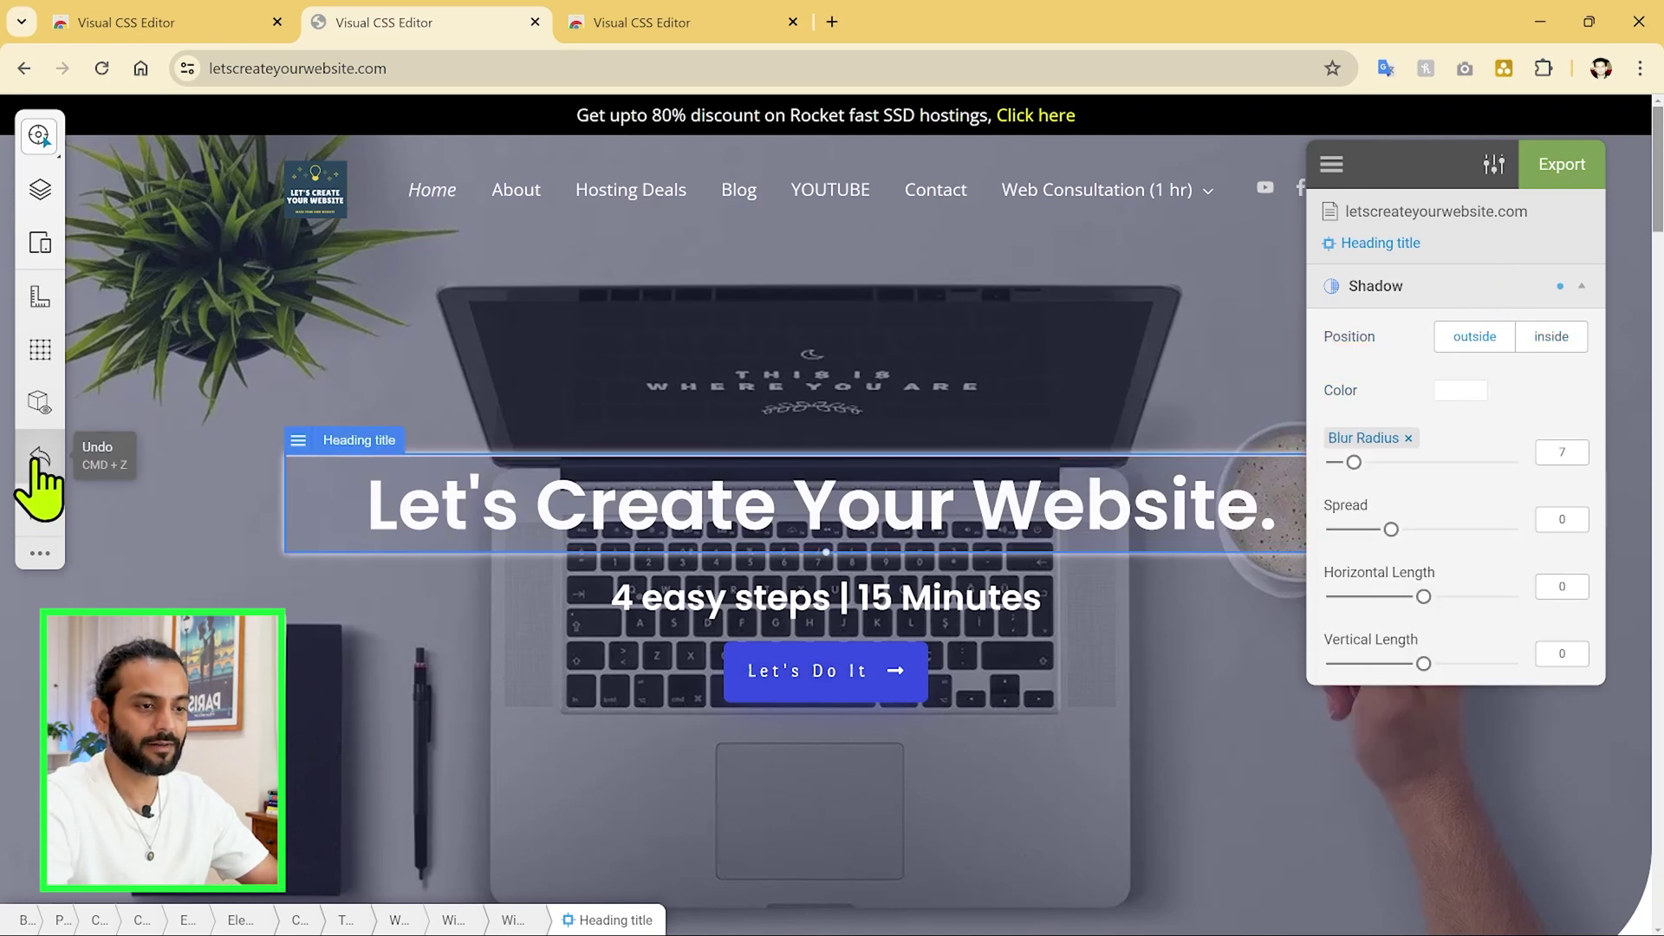
left_click(38, 460)
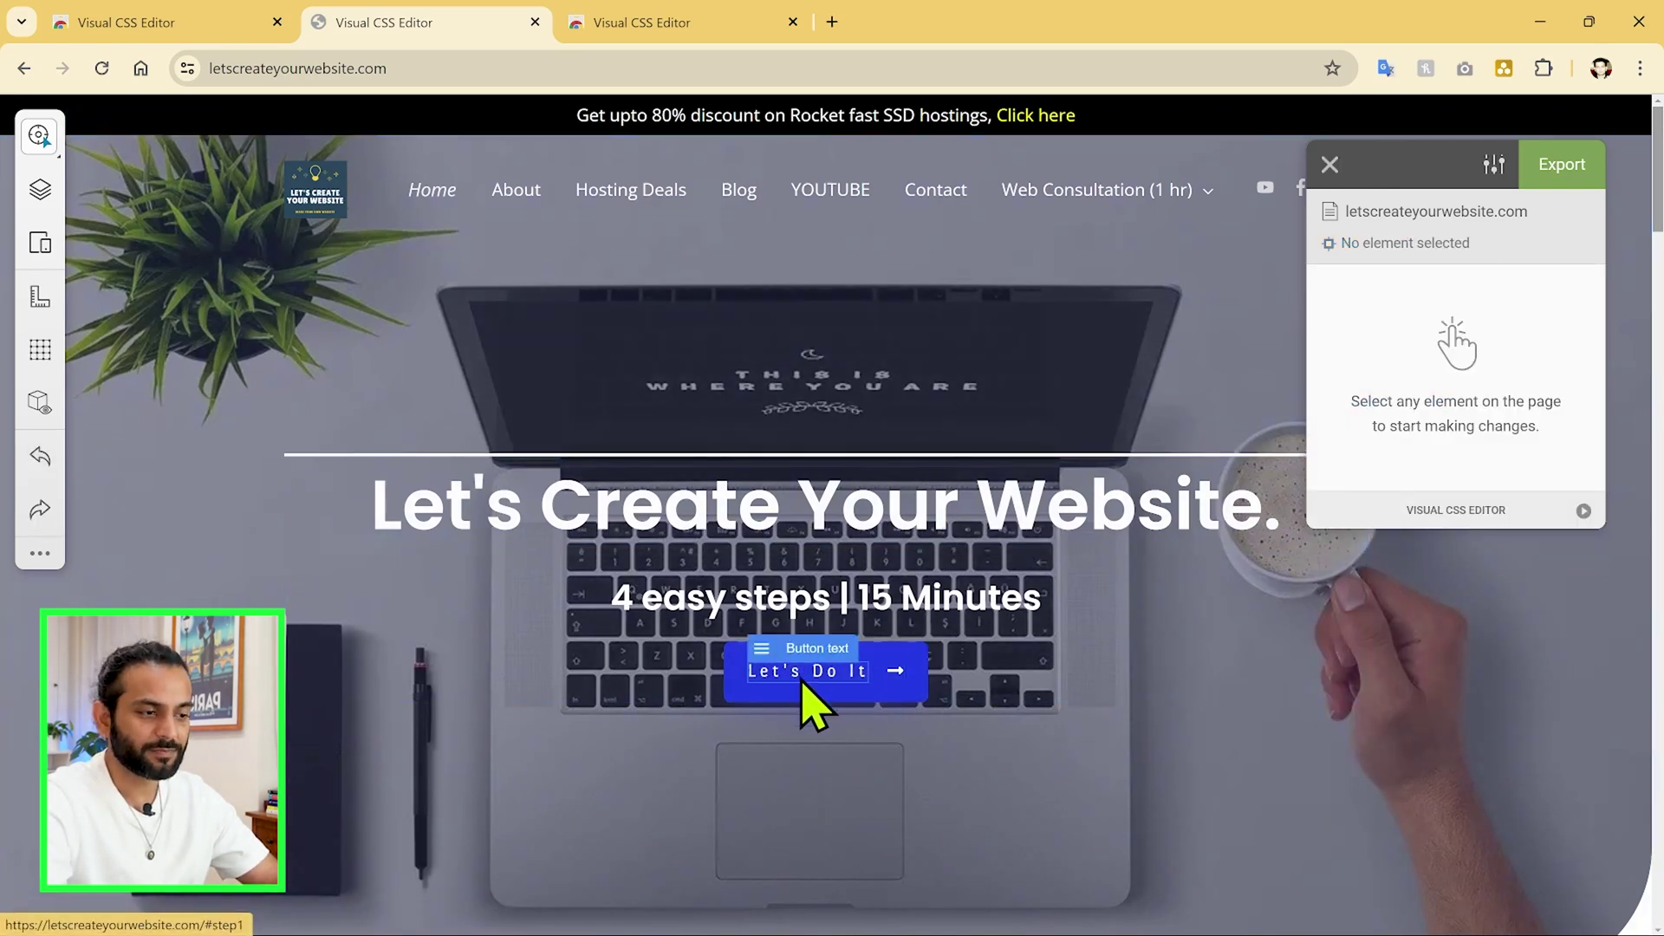
Step: Pad the Let's Do It button 55 px left and 59 px right, add a 27 px top margin, and deselect it
left_click(737, 689)
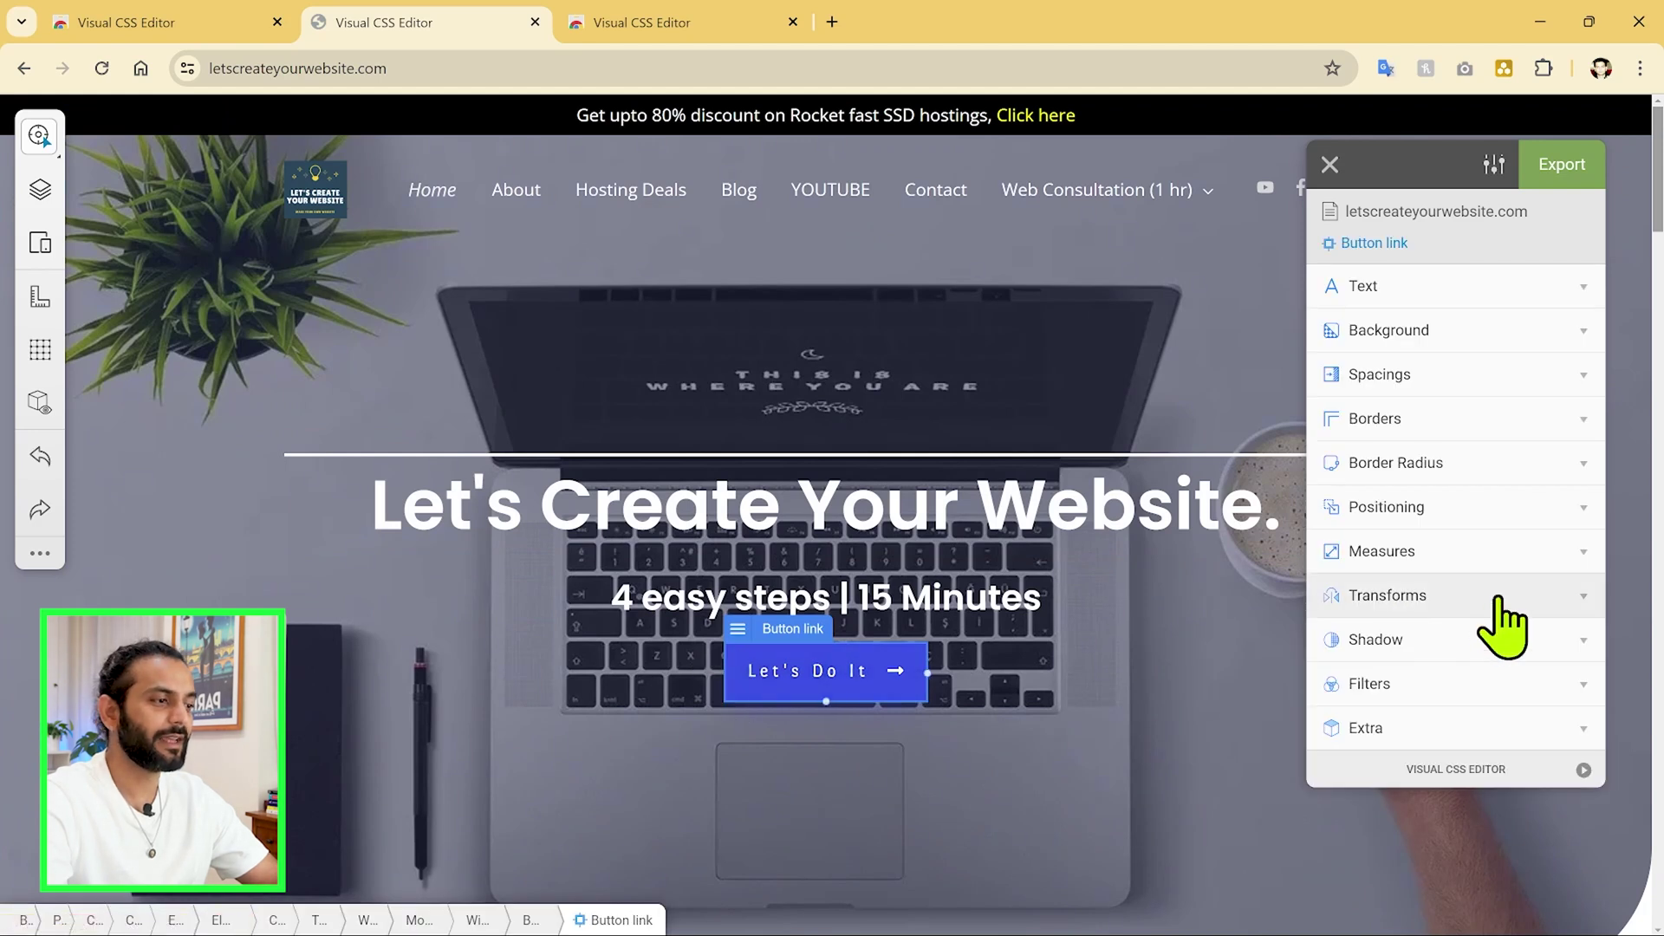
left_click(1572, 375)
left_click_drag(1345, 396, 1369, 395)
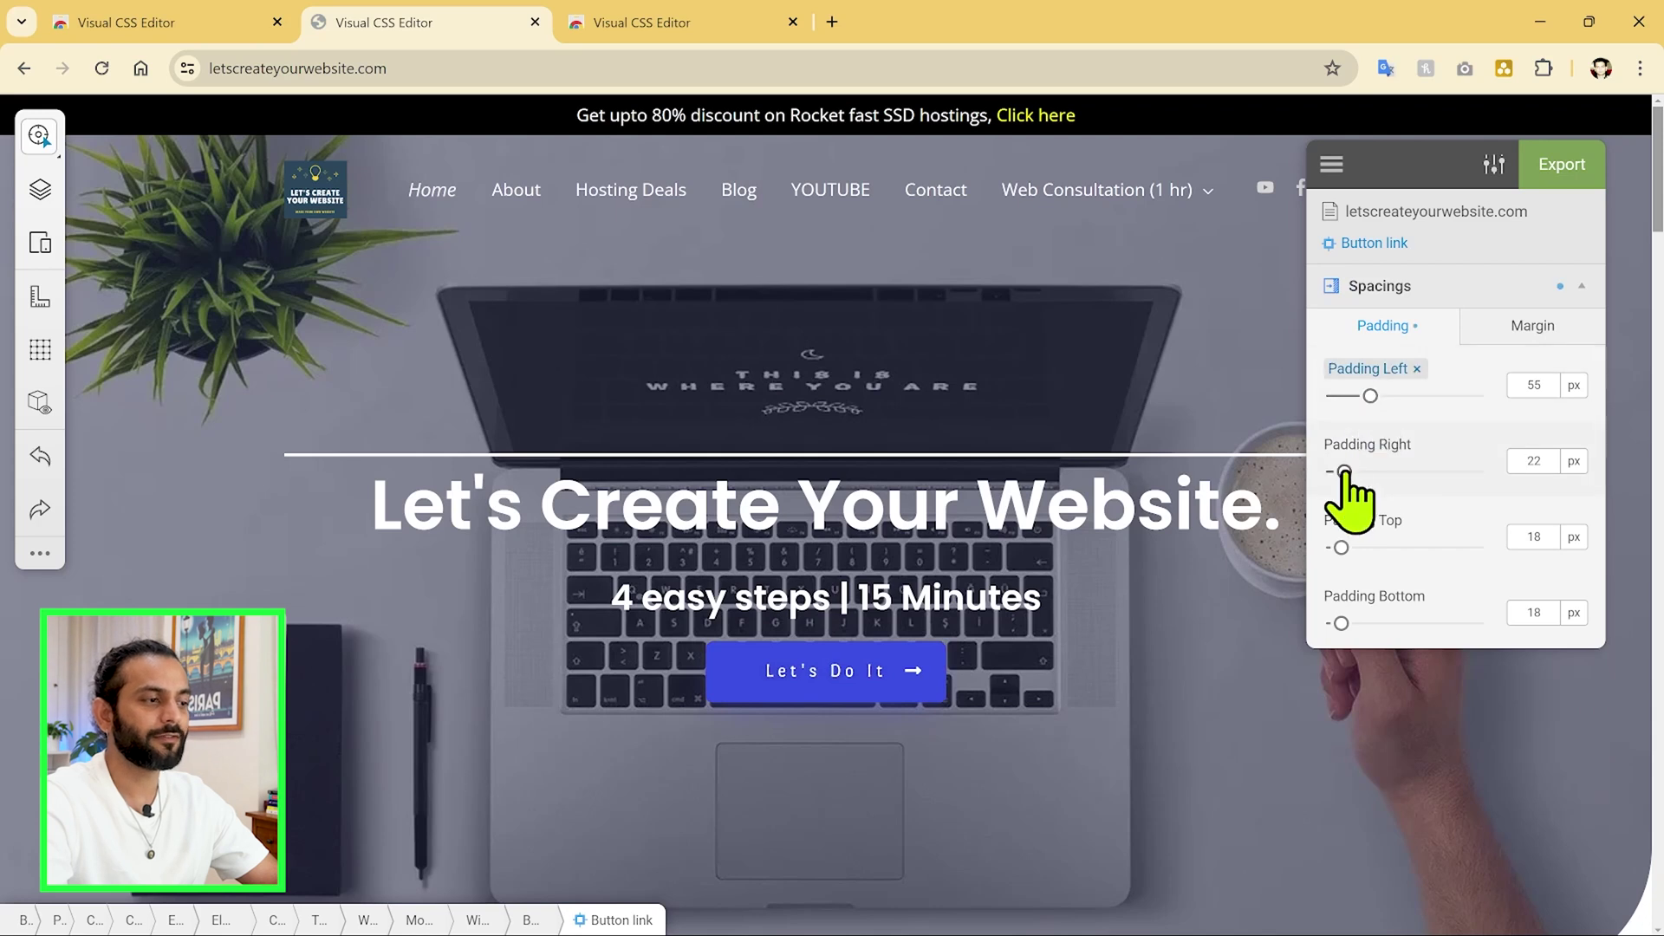
left_click_drag(1345, 472, 1374, 473)
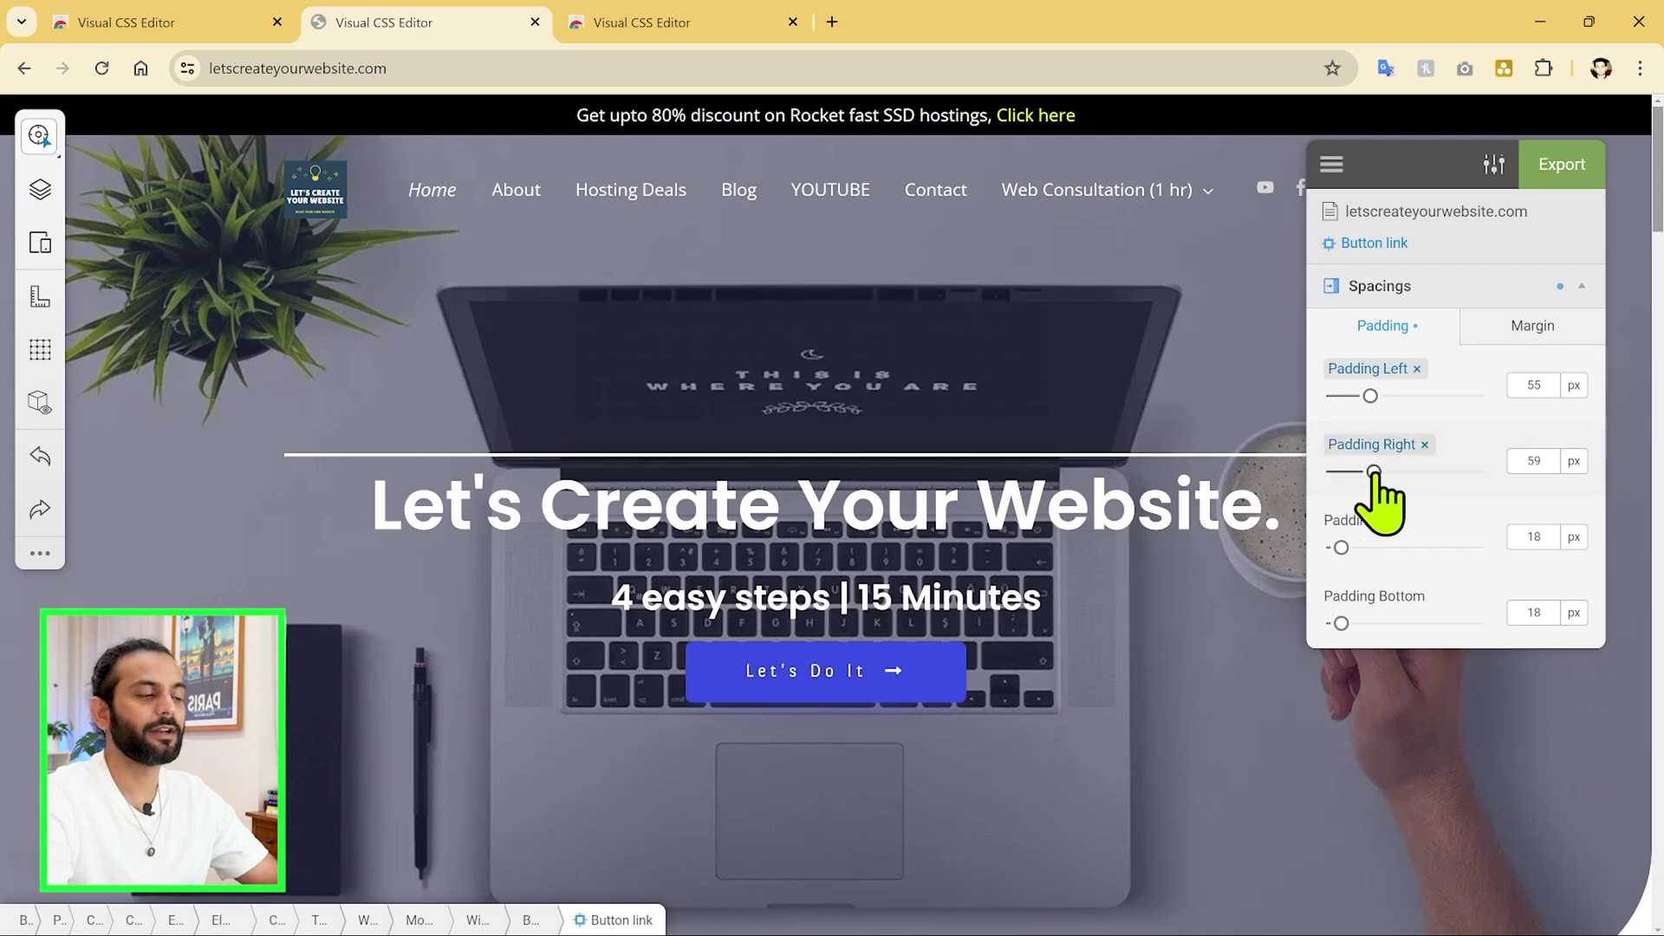
left_click(1532, 327)
mouse_move(1358, 547)
left_mouse_down()
mouse_move(1398, 547)
mouse_move(1376, 547)
left_mouse_up()
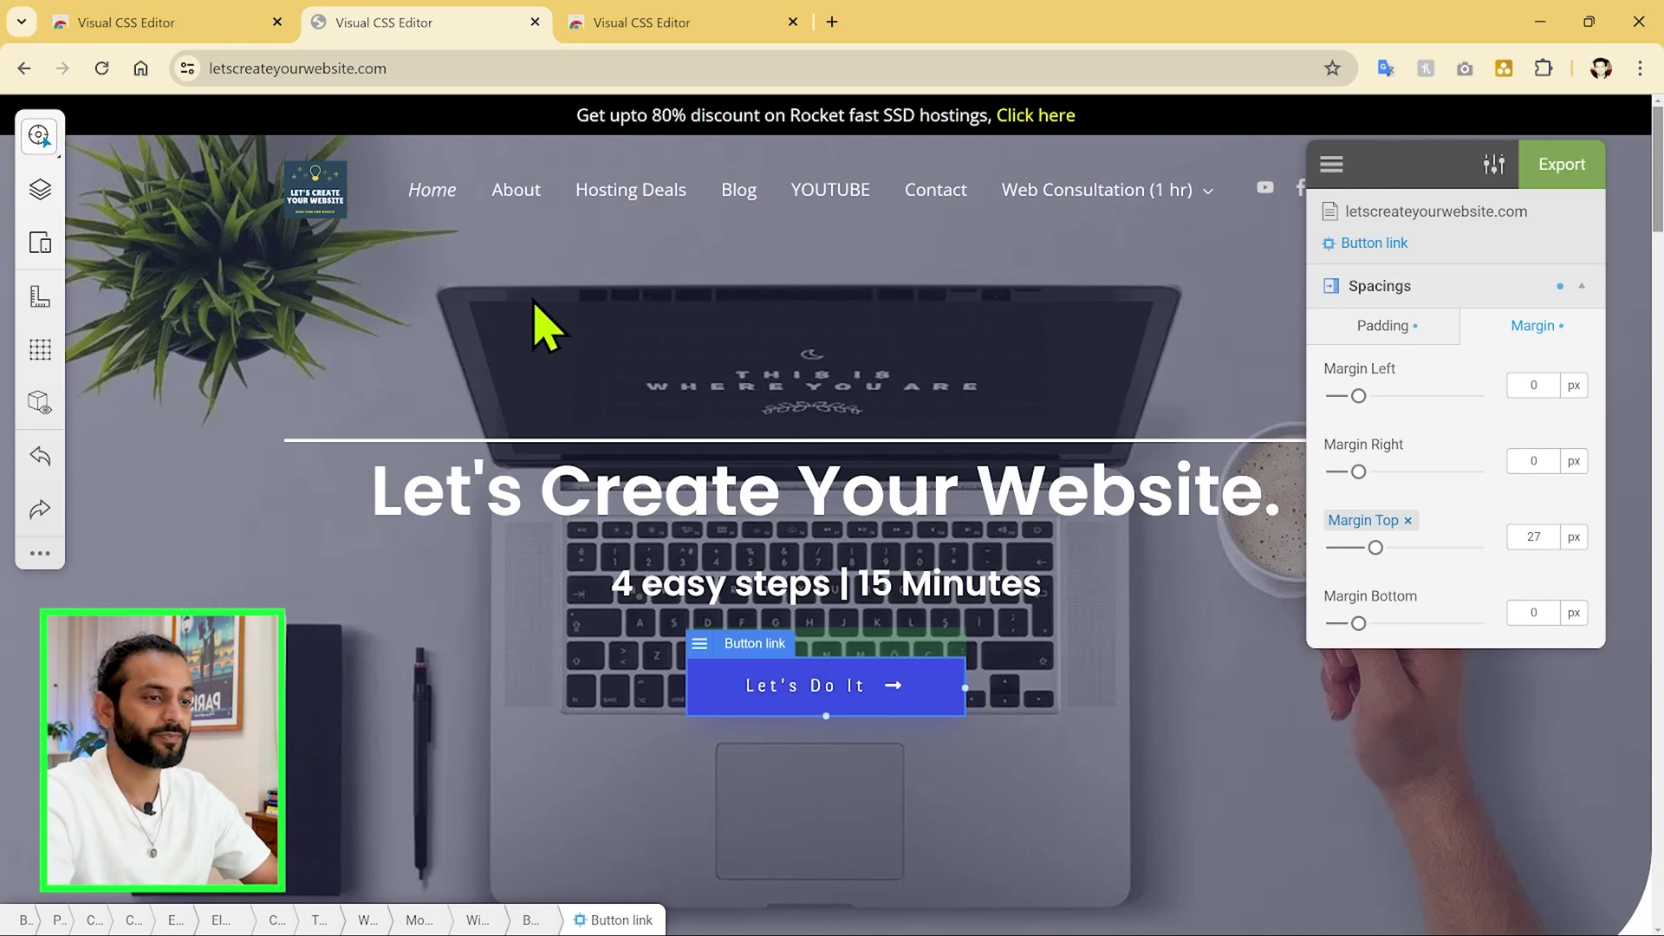
key("Escape")
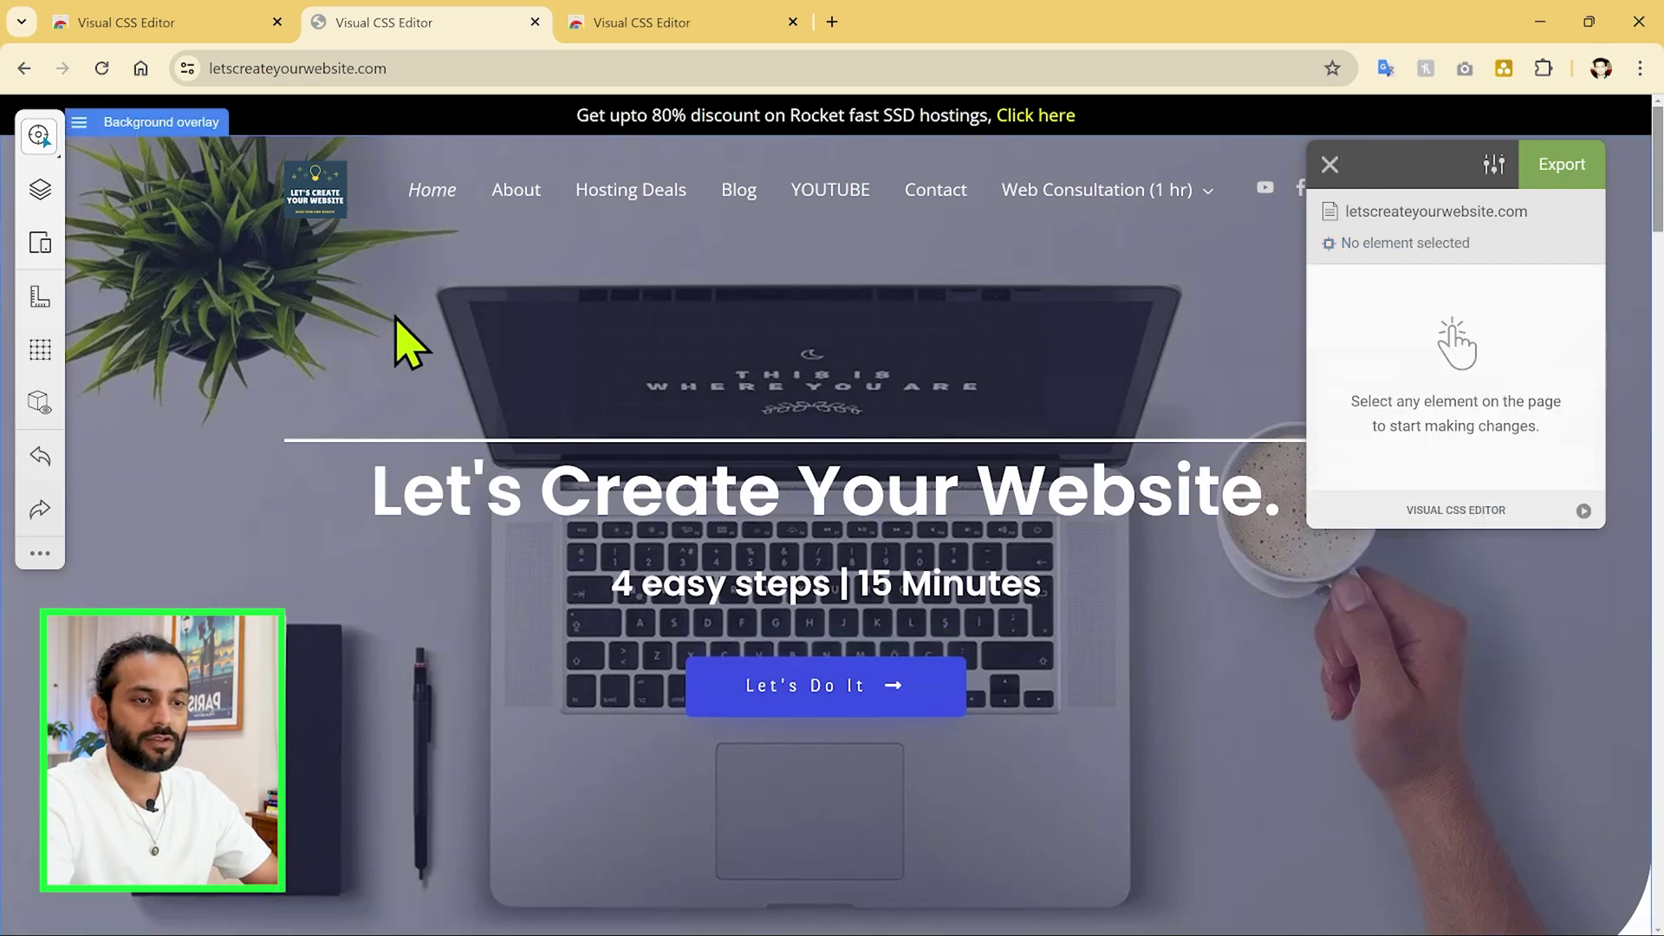
Step: Switch to the flexible element inspector, select the top menu links row, then deselect it
left_click(40, 136)
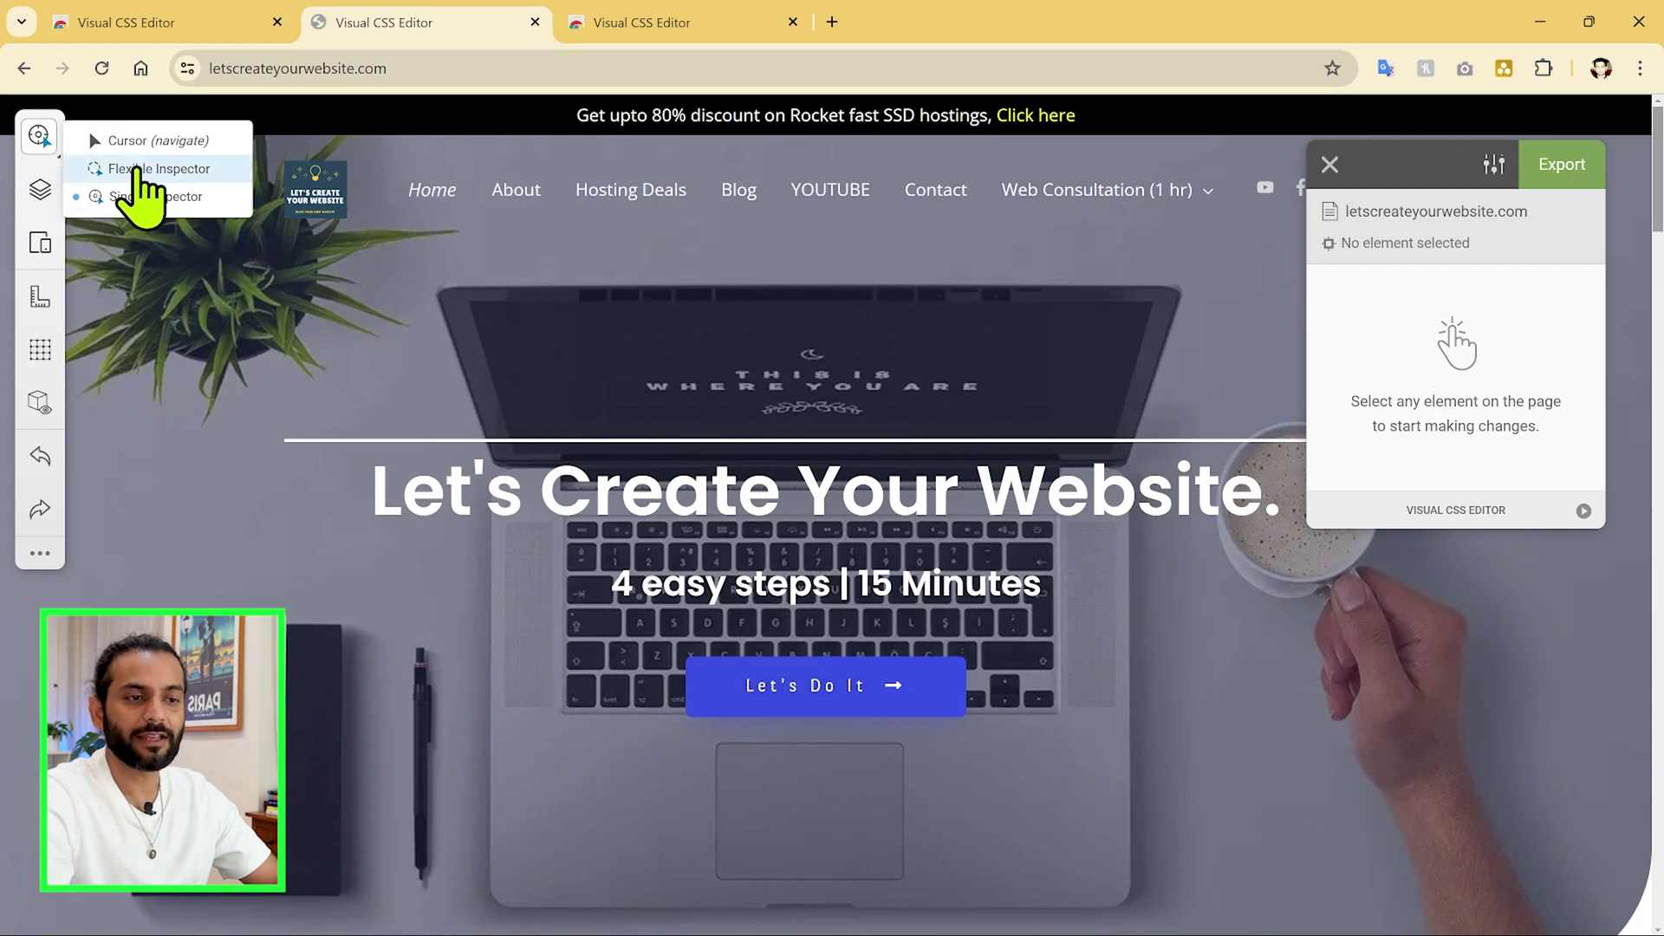
left_click(139, 169)
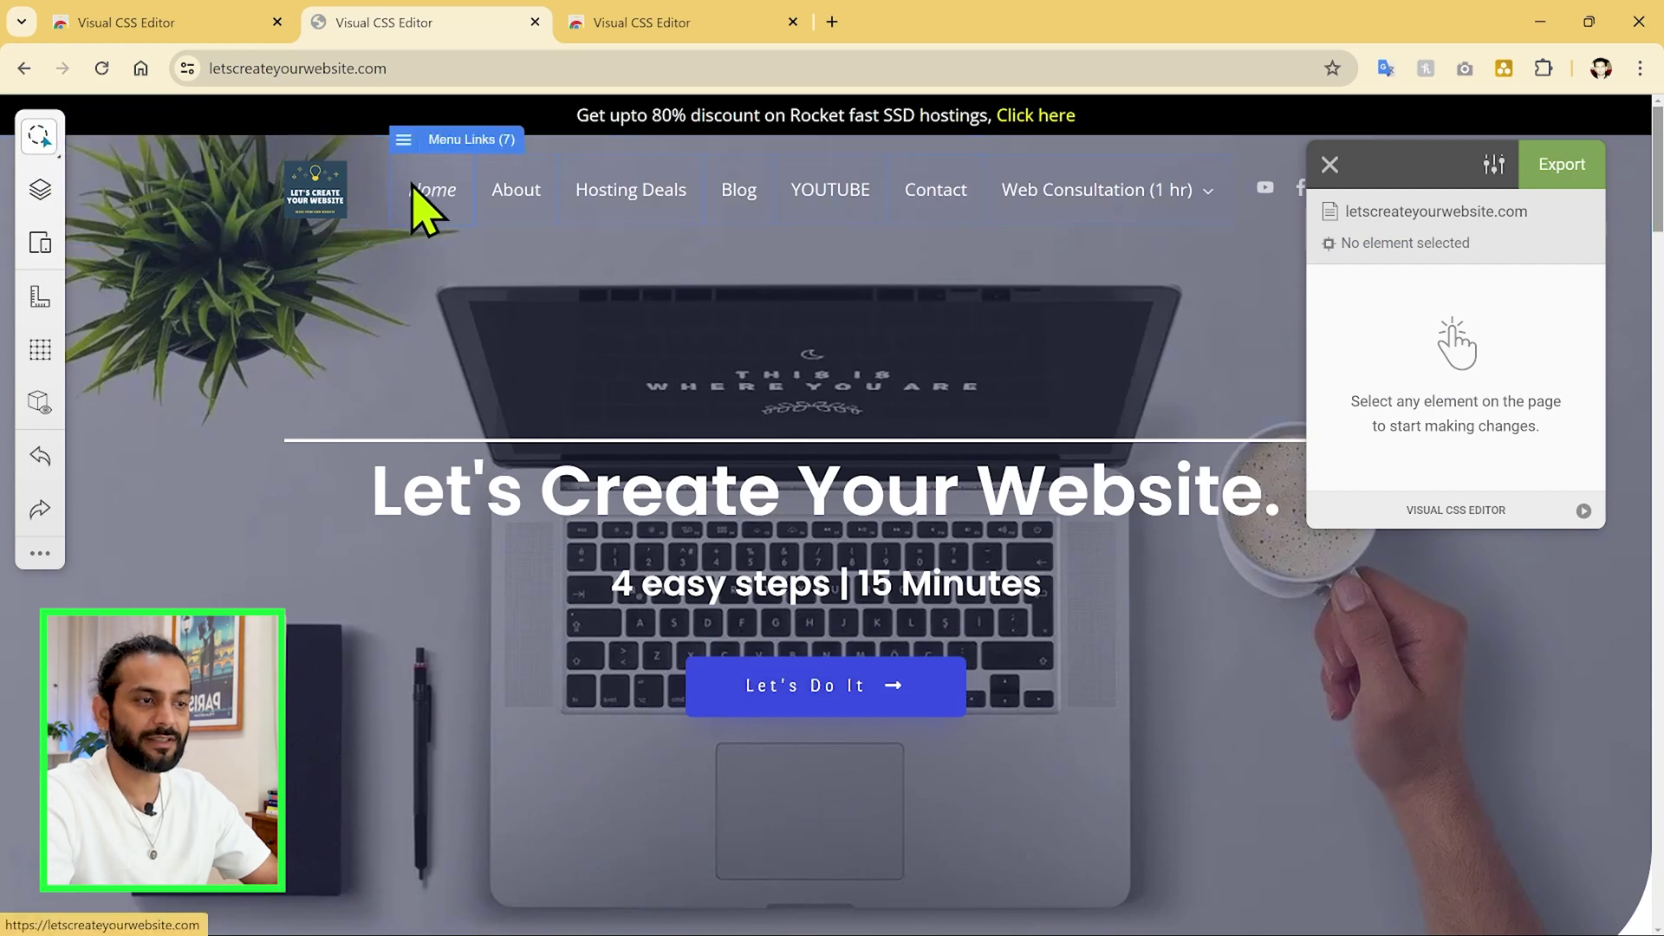
left_click(423, 208)
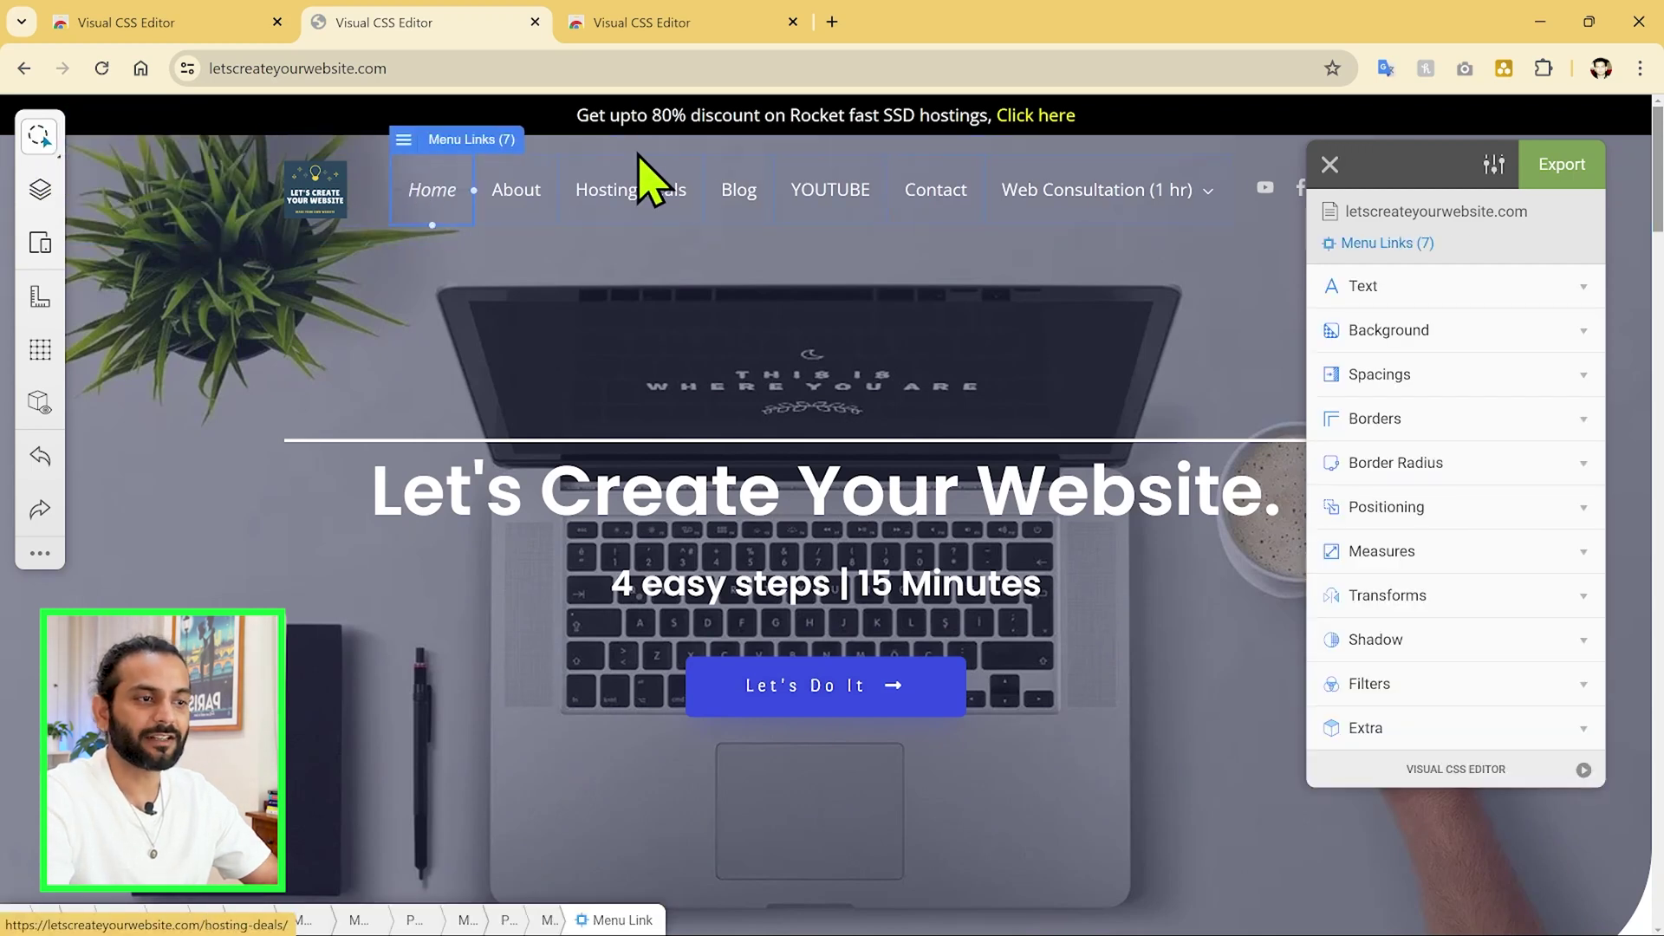
key("Escape")
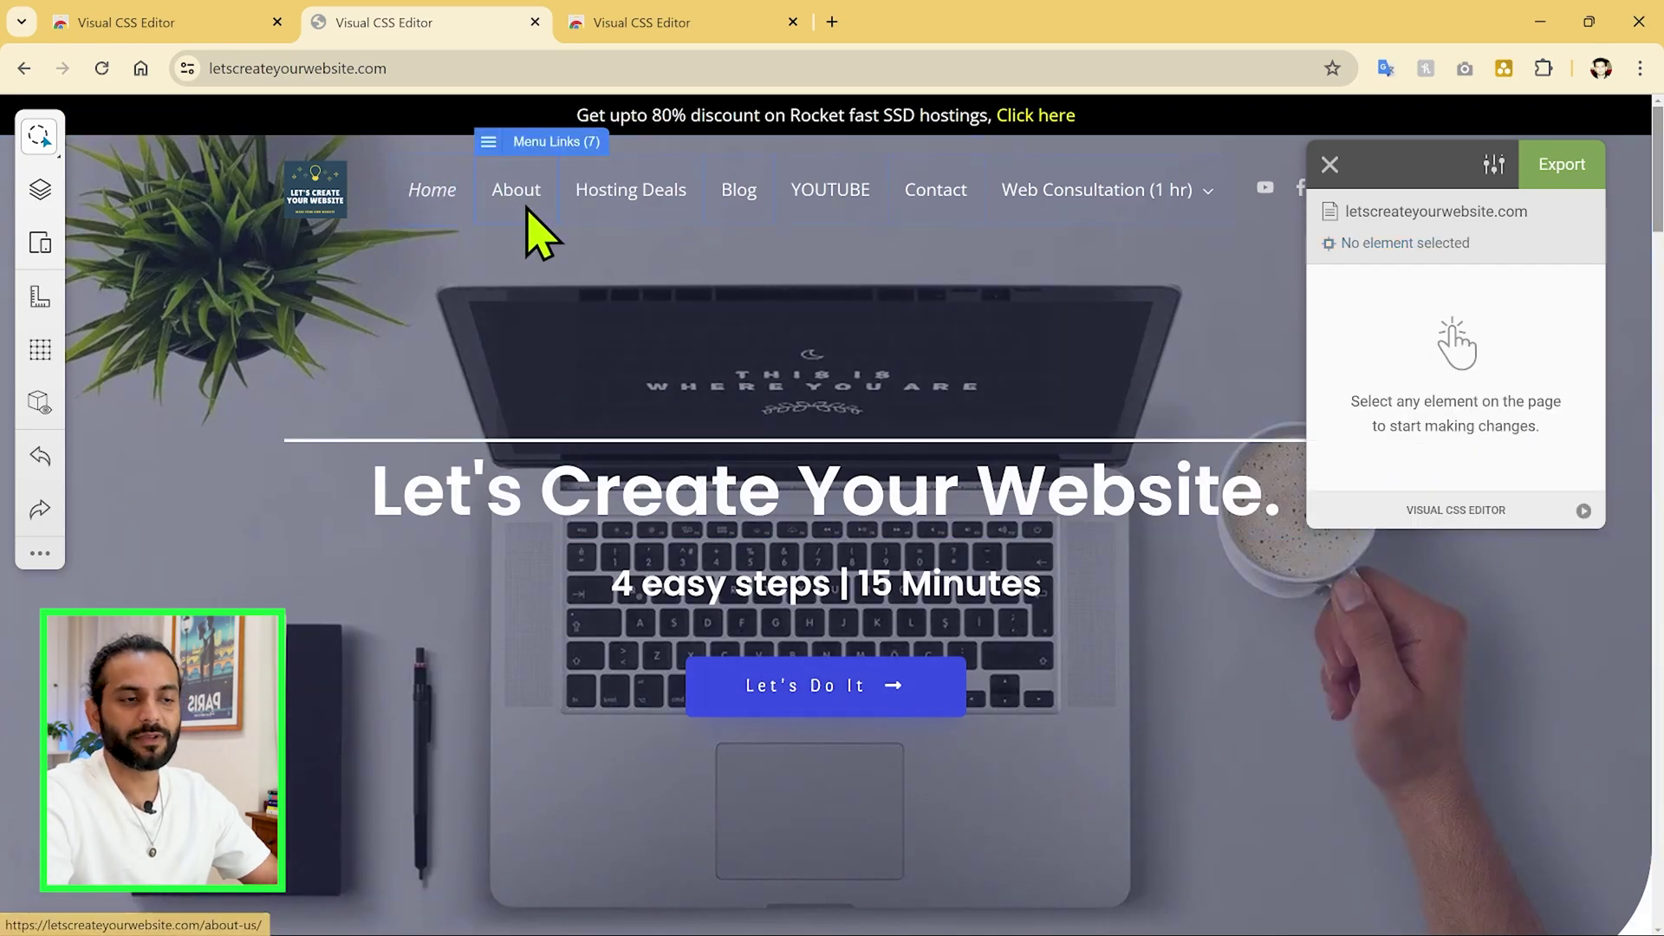
left_click(40, 191)
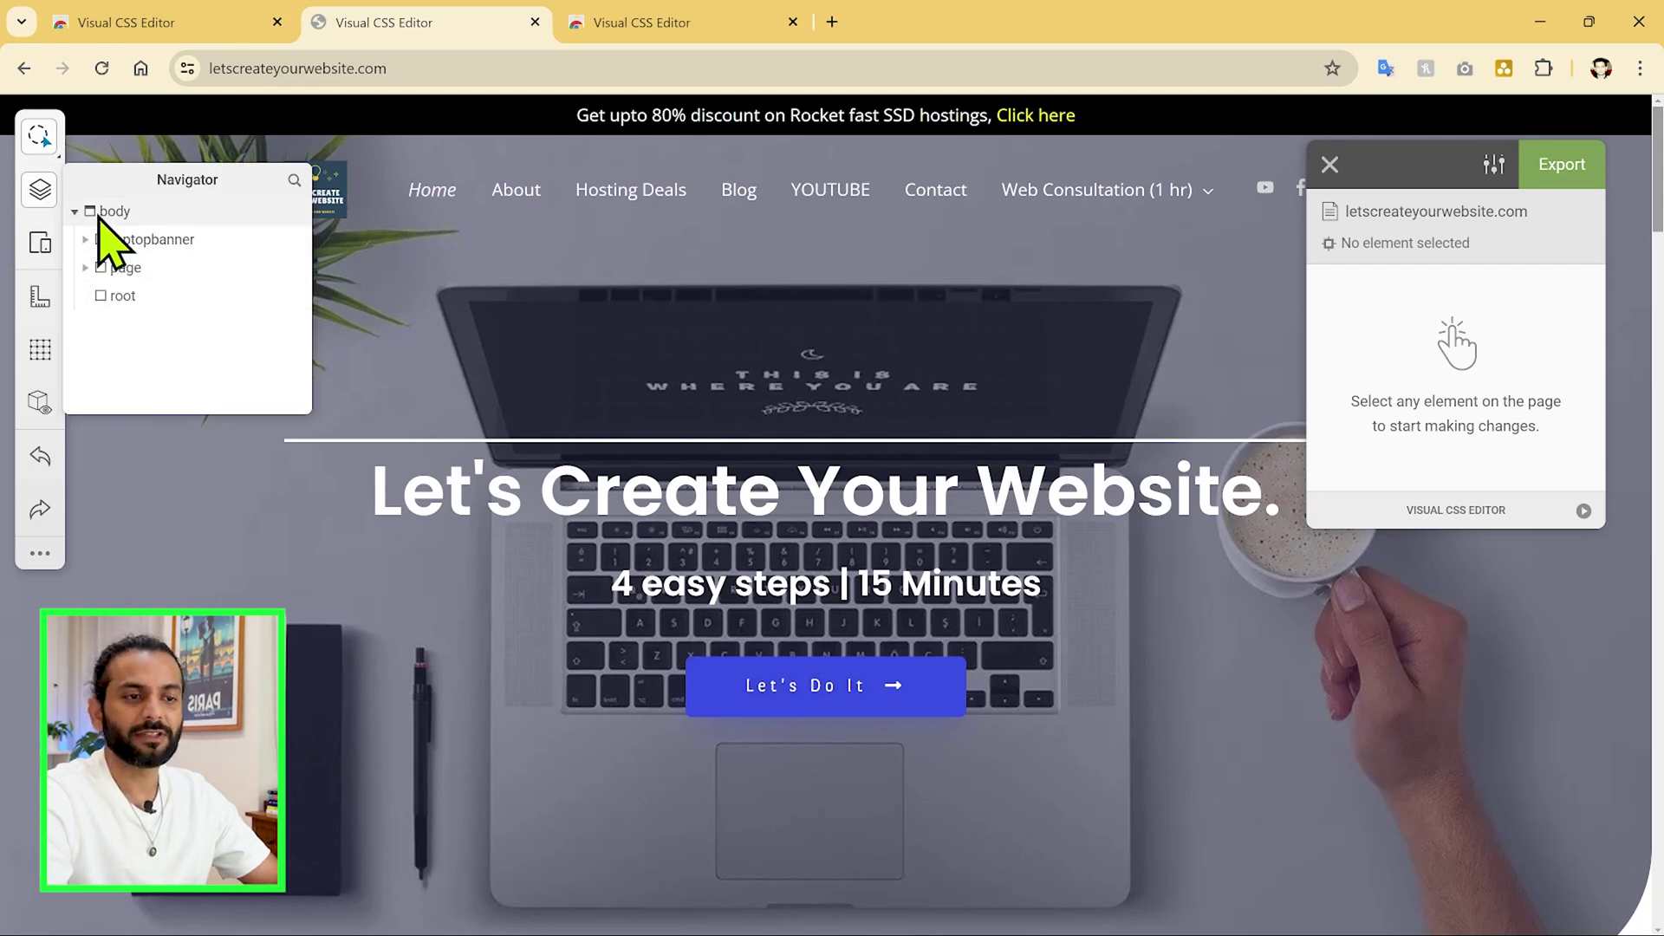
Step: Select the body and top banner elements, undoing an accidental banner move
left_click(106, 239)
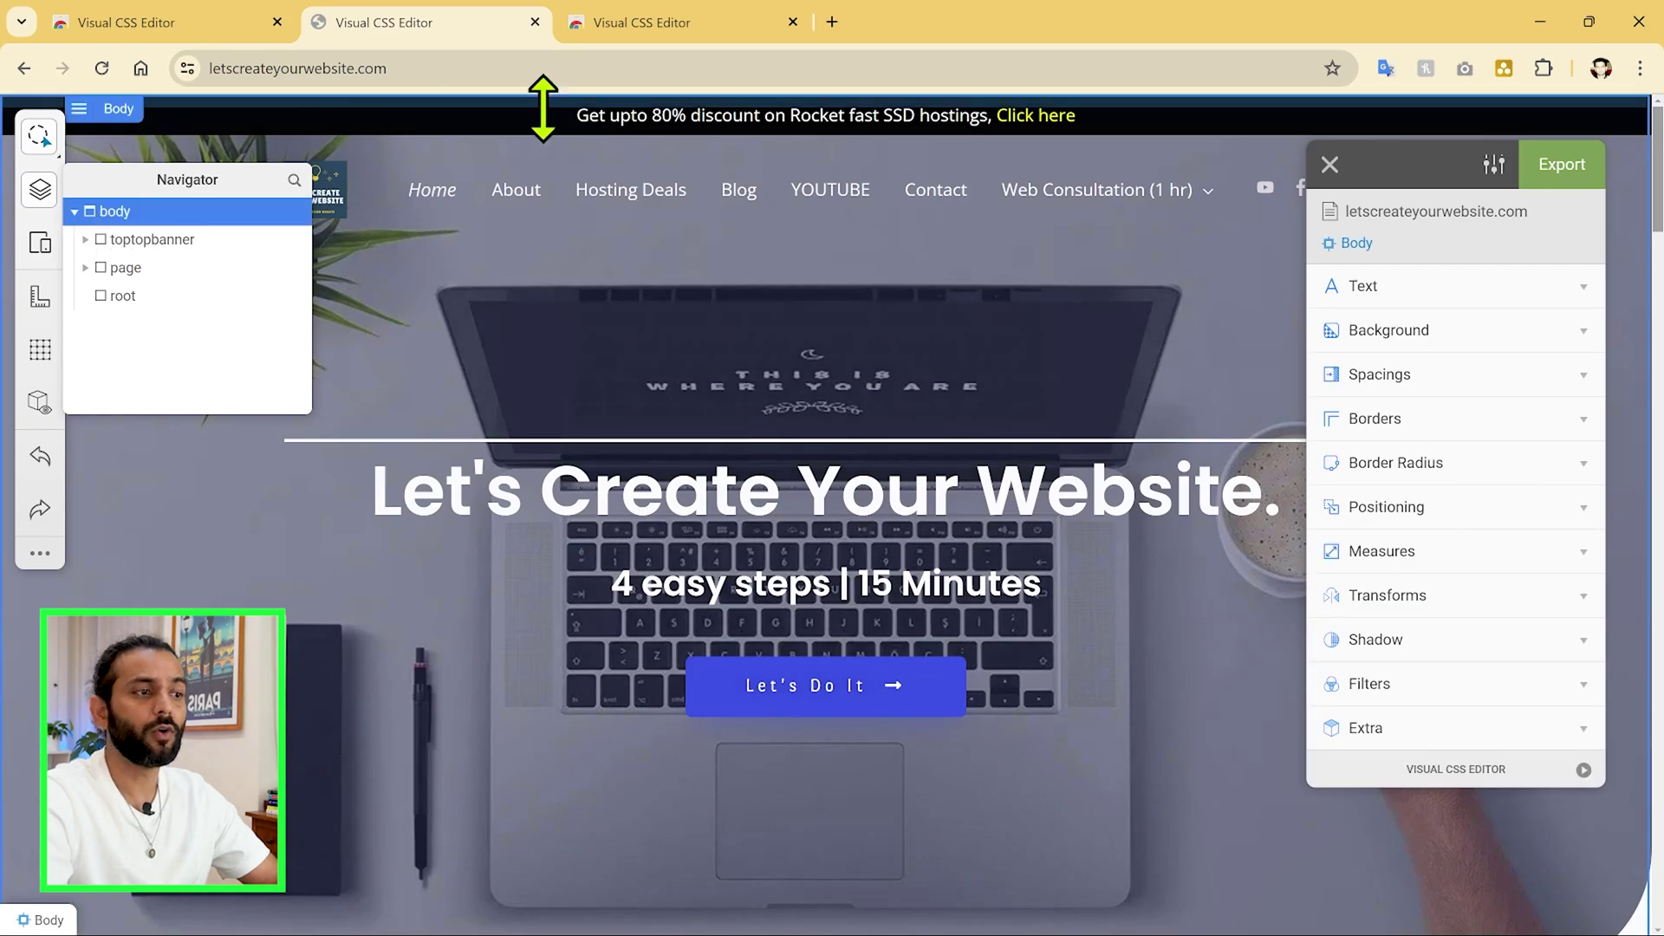
left_click(128, 242)
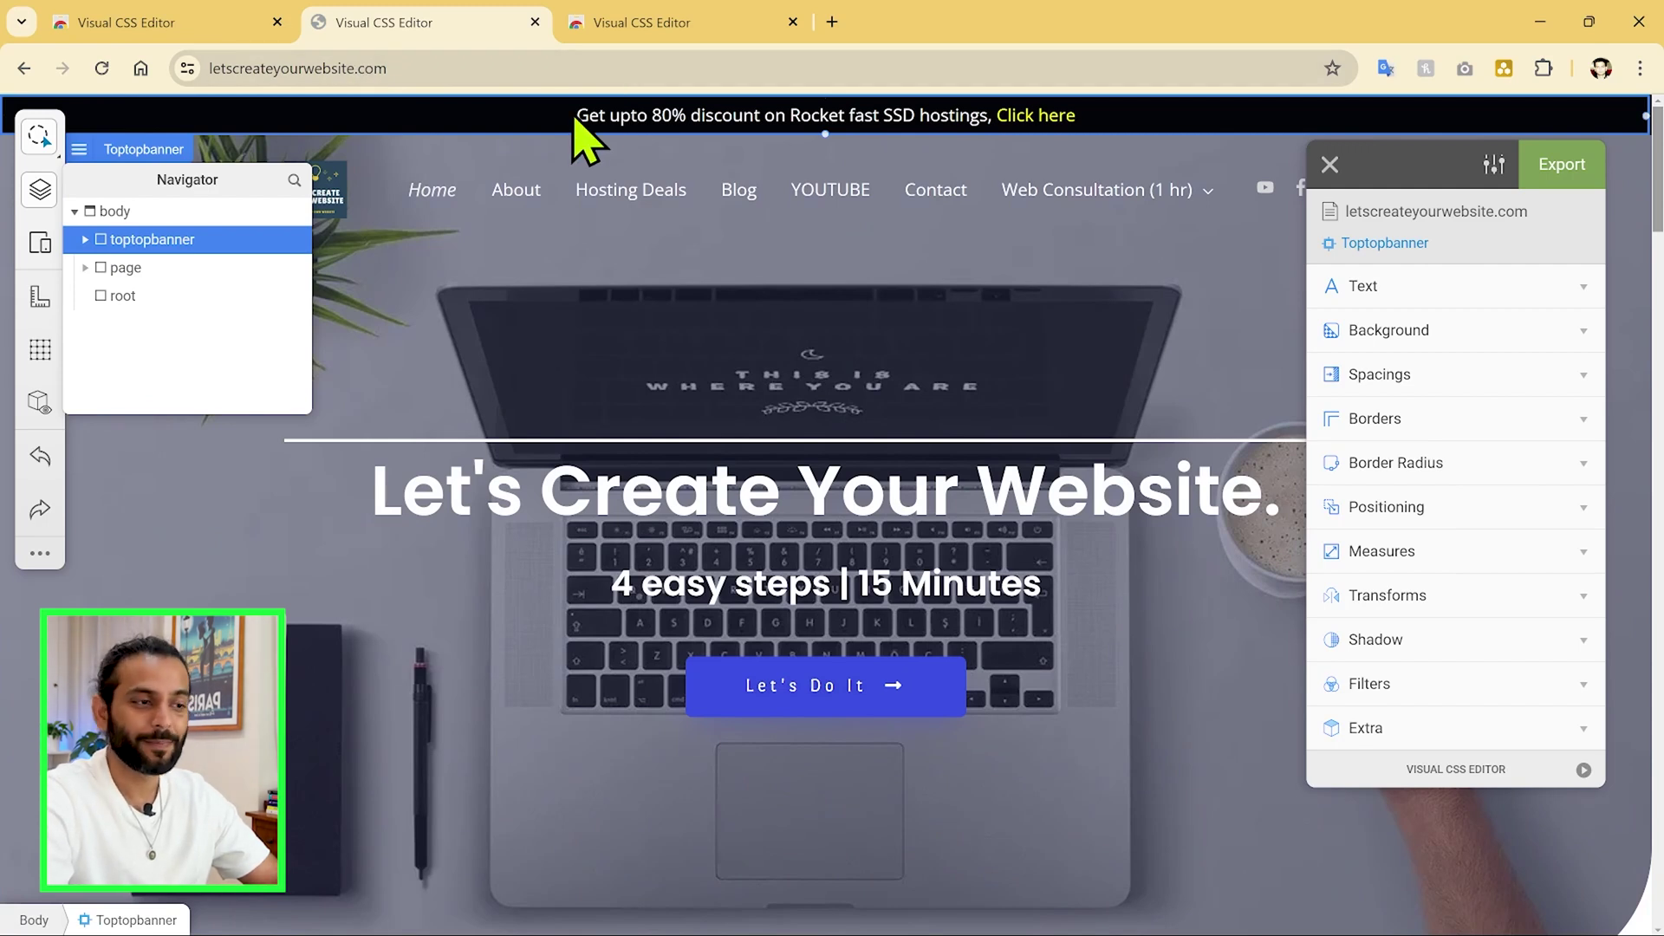
mouse_move(587, 113)
left_mouse_down()
mouse_move(662, 101)
mouse_move(621, 100)
mouse_move(601, 124)
left_mouse_up()
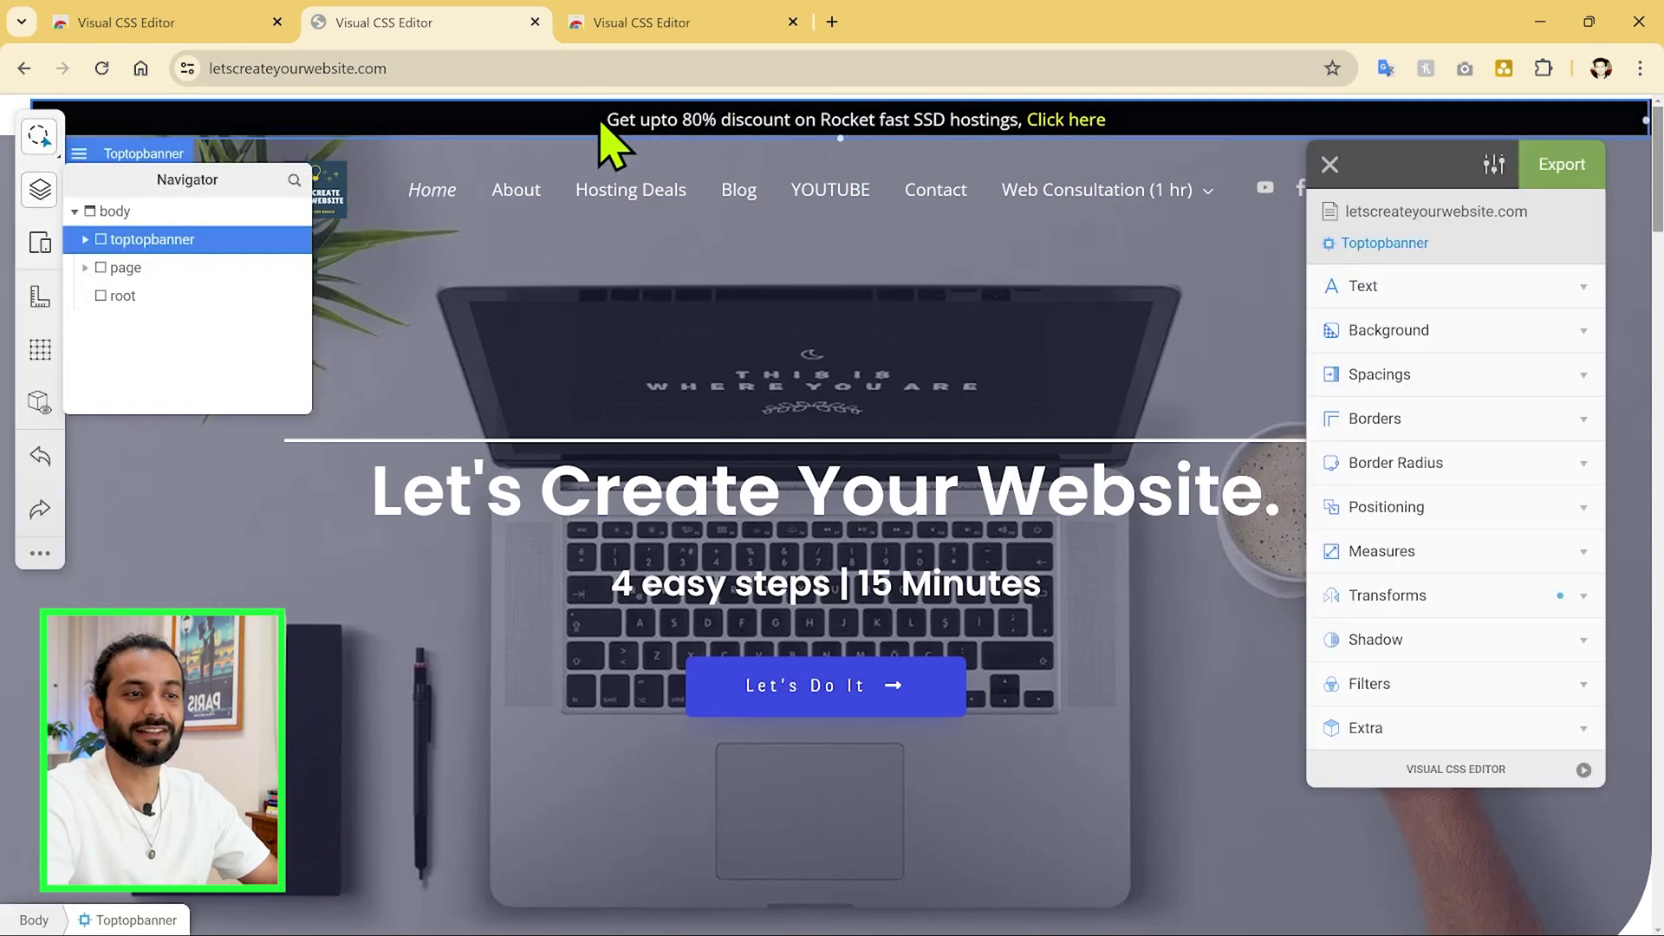
key("ctrl+z")
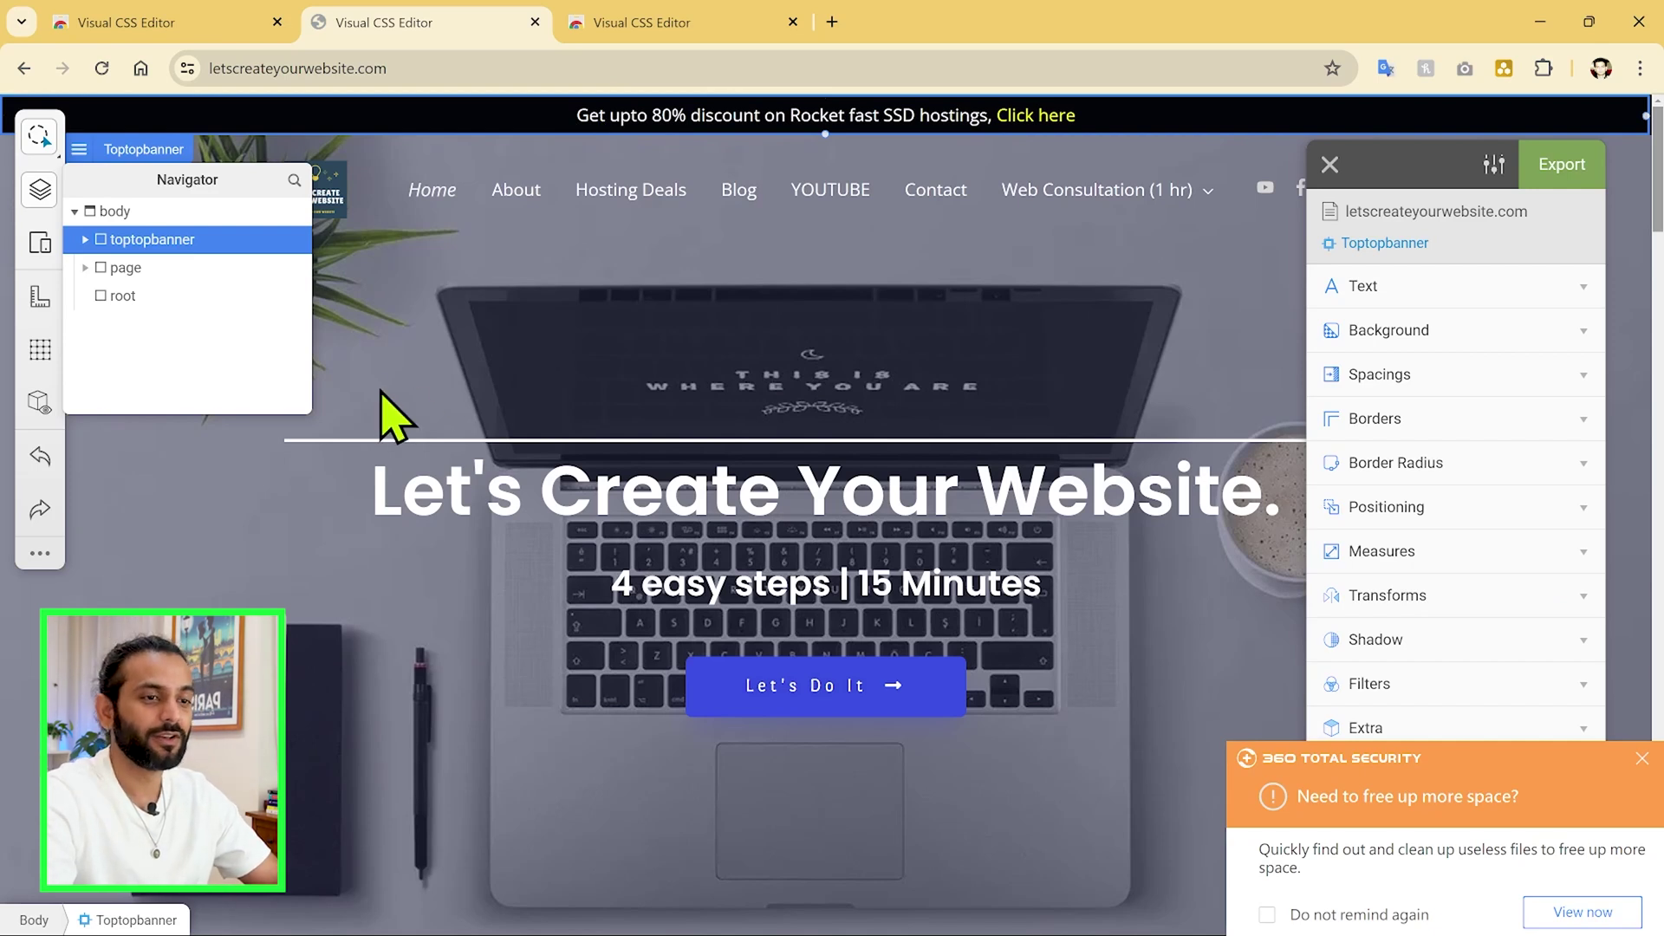
Step: Walk down the element tree from page through content to select the elementor element, then close the tree
left_click(125, 271)
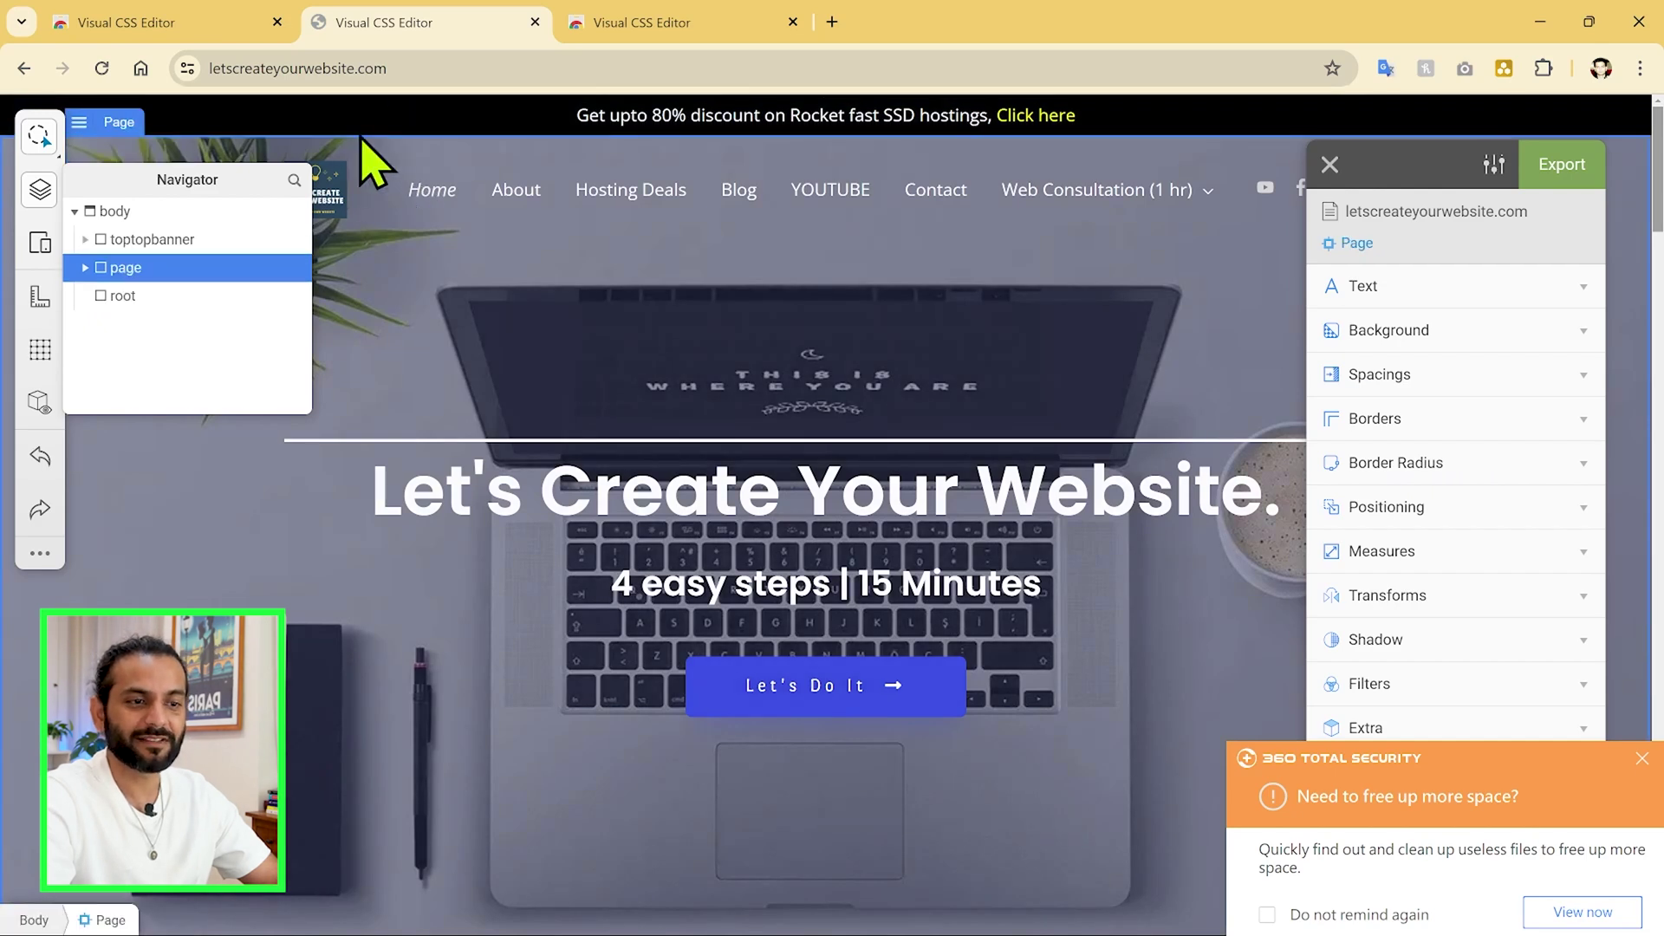
left_click(85, 268)
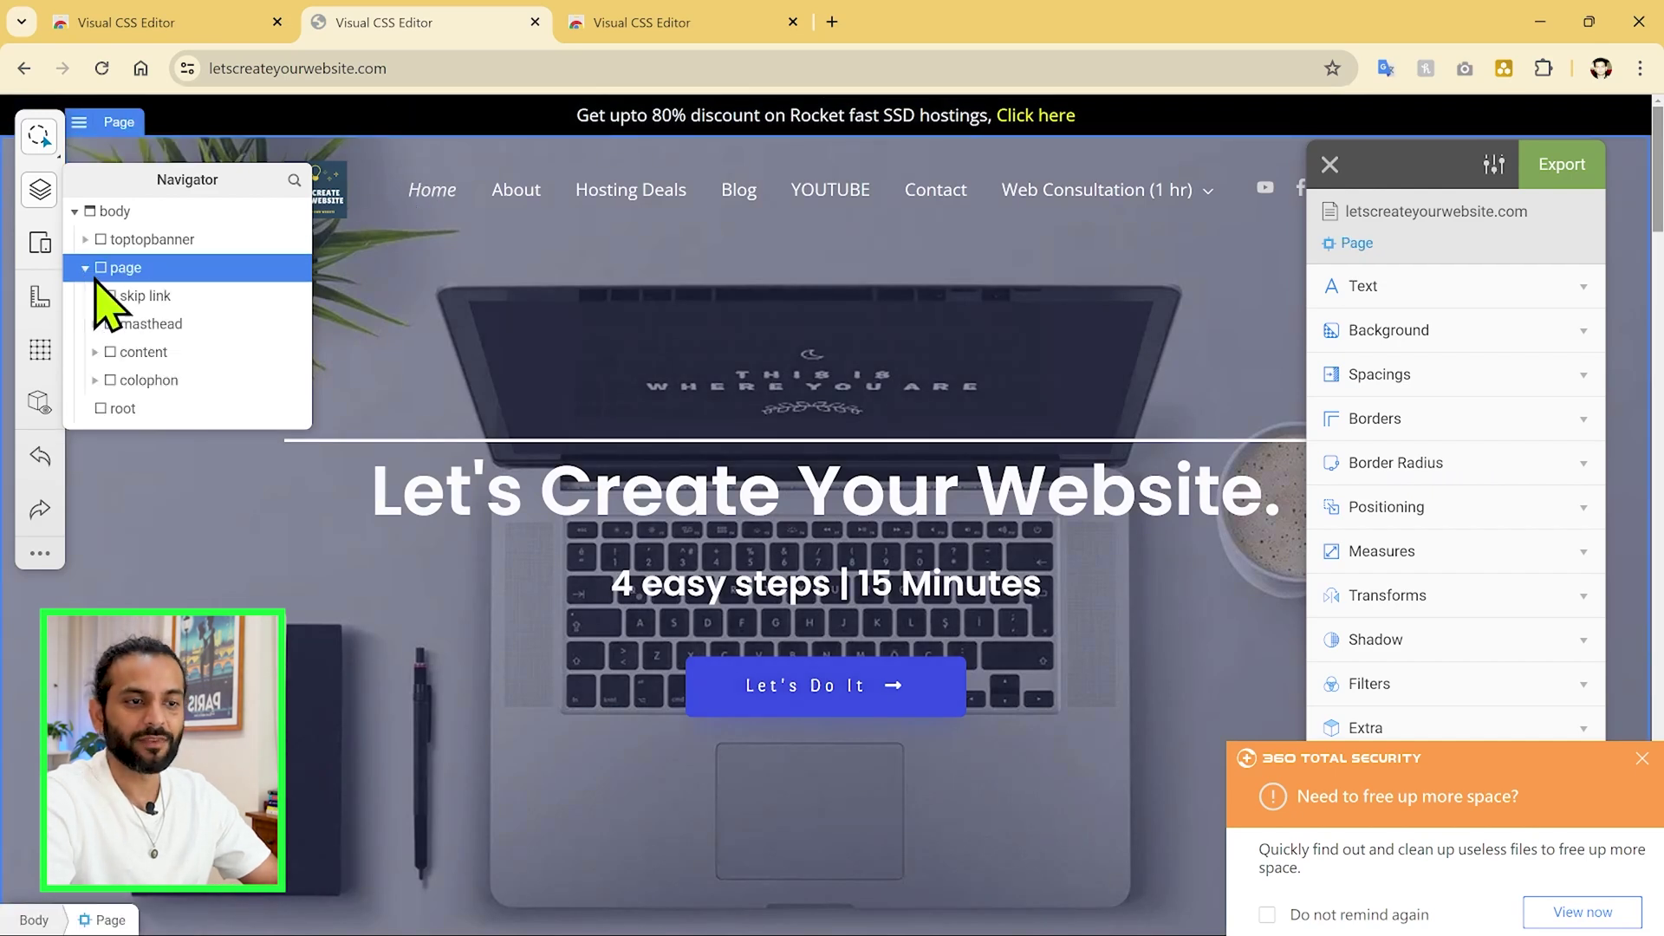
left_click(148, 297)
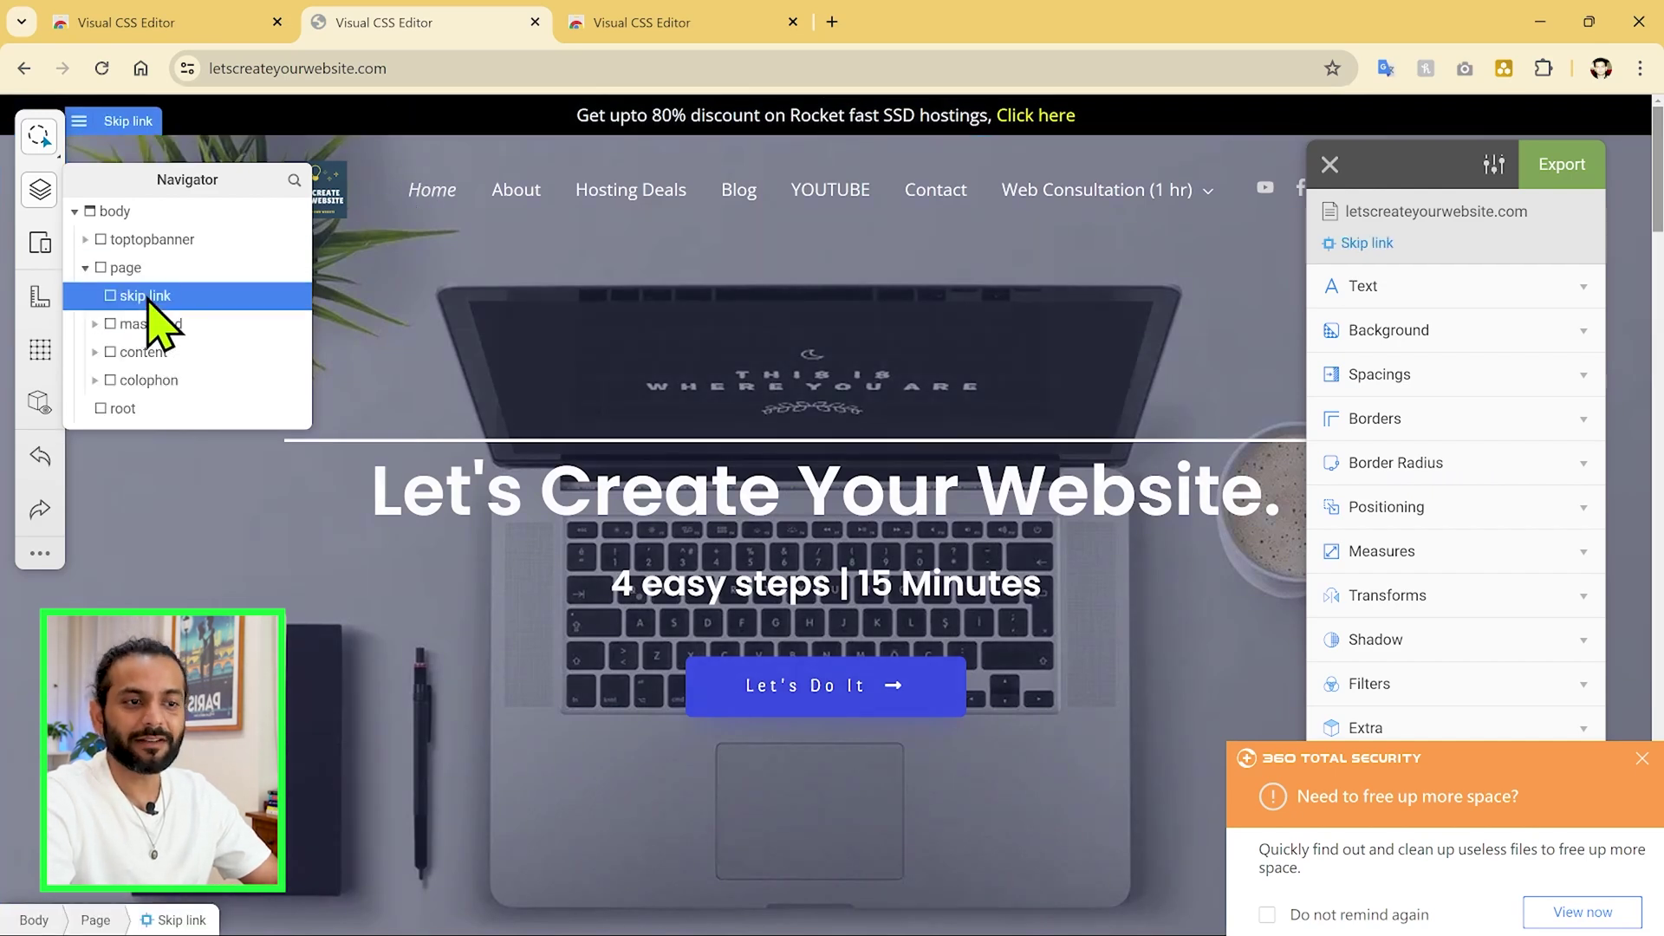
left_click(151, 324)
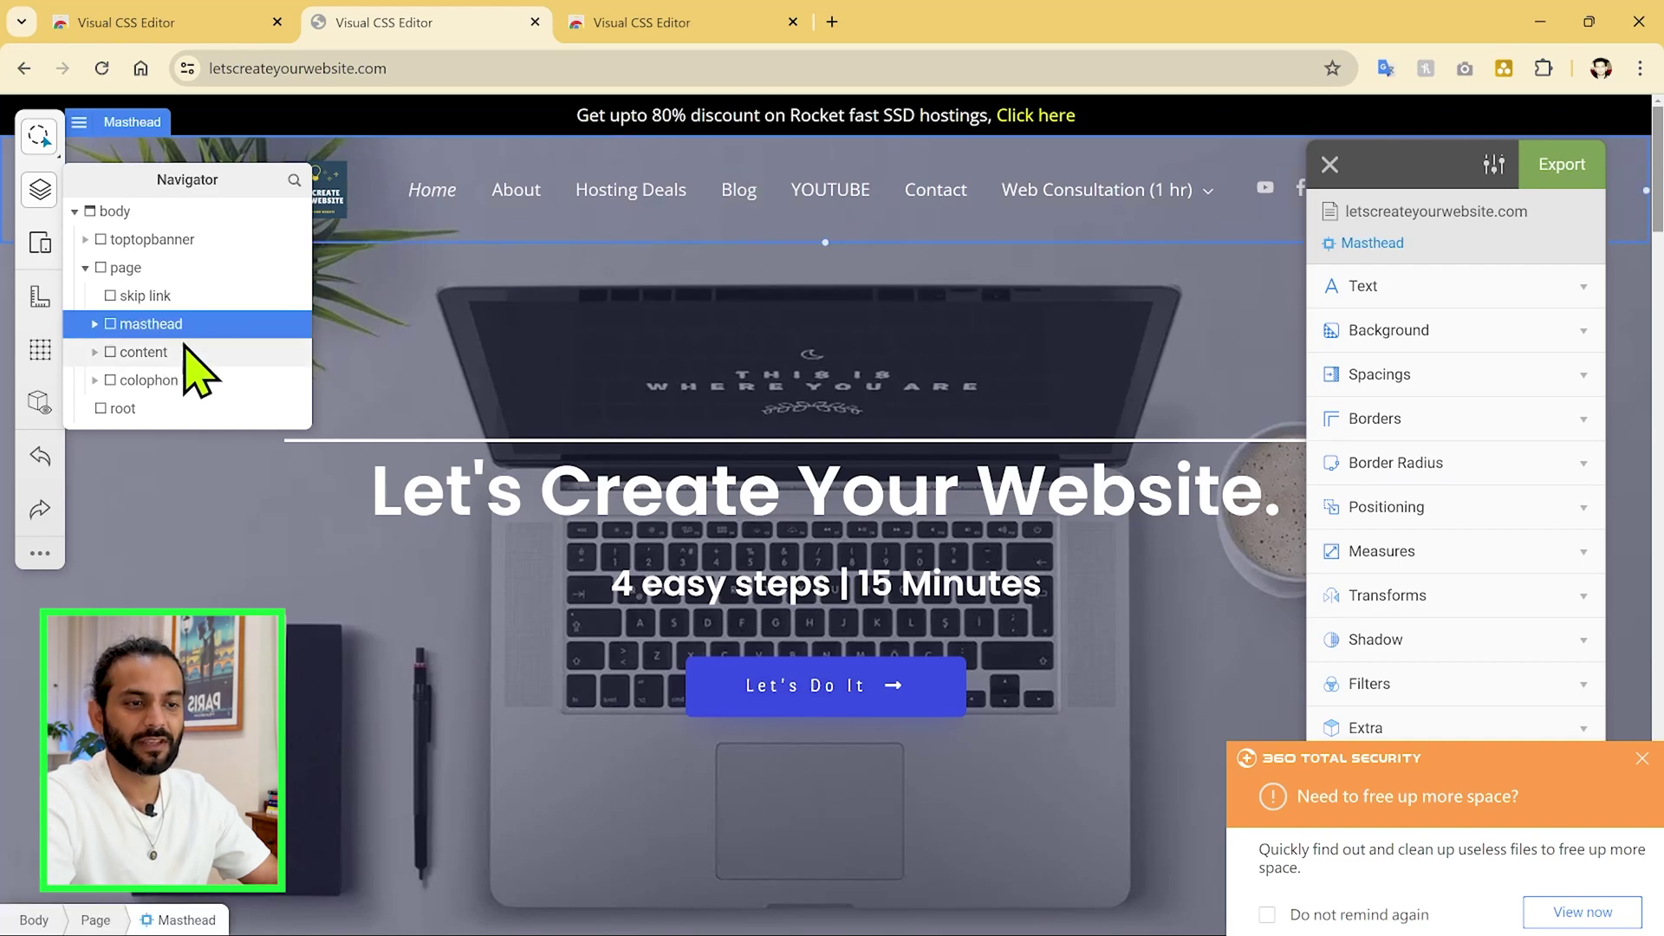
left_click(144, 353)
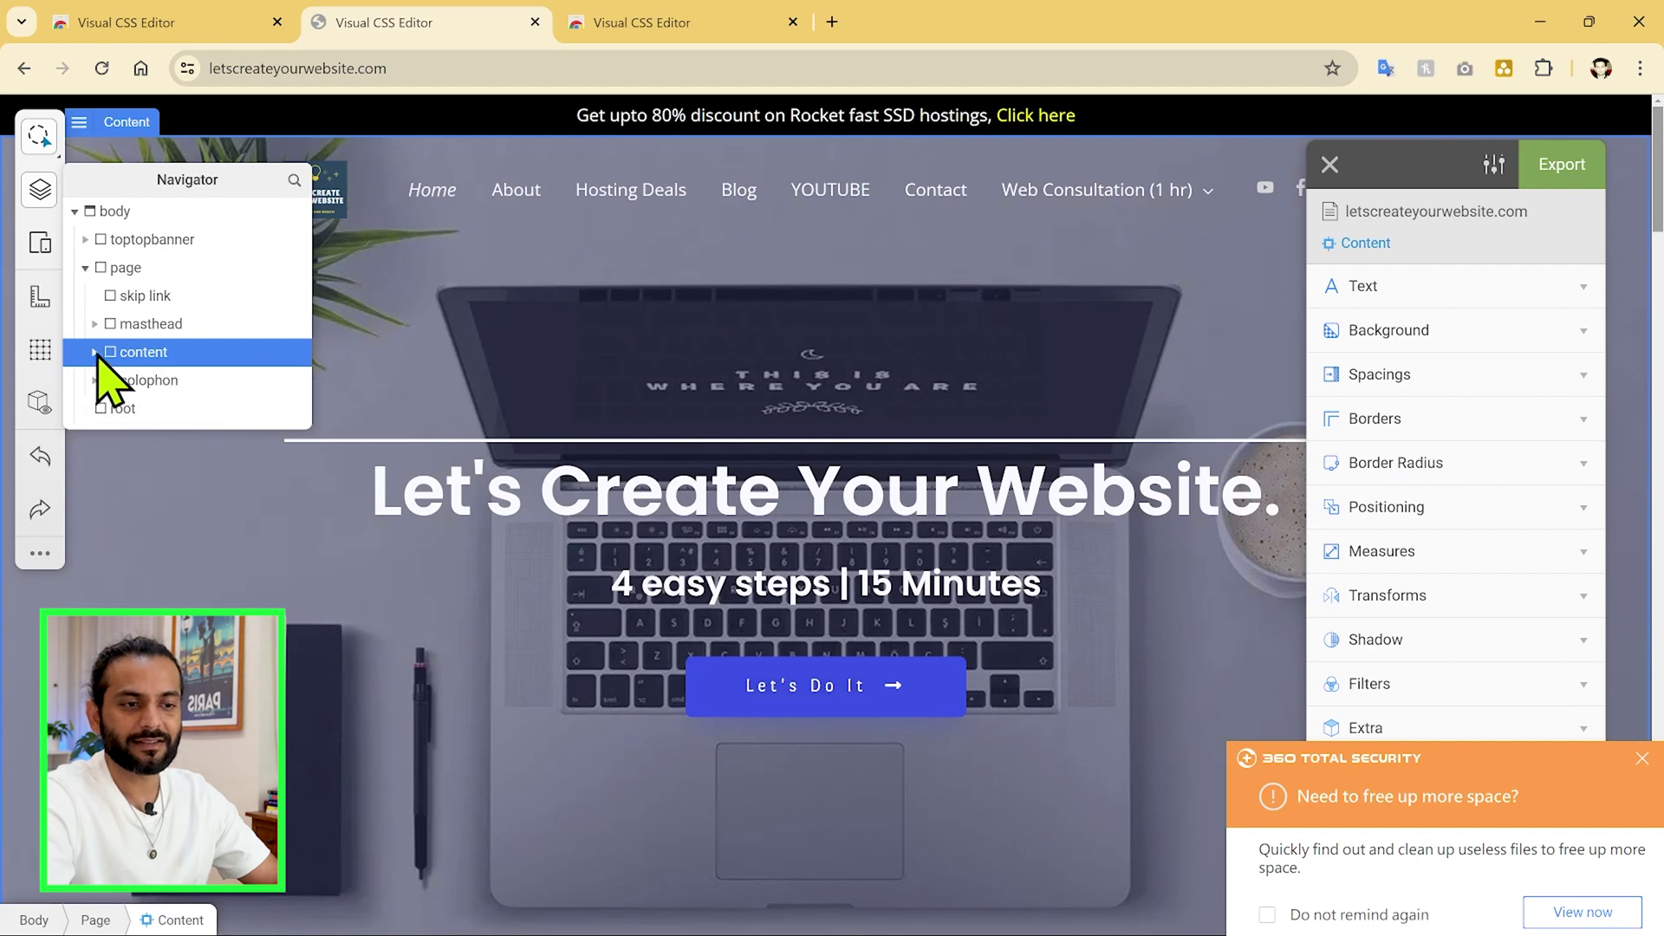
left_click(398, 555)
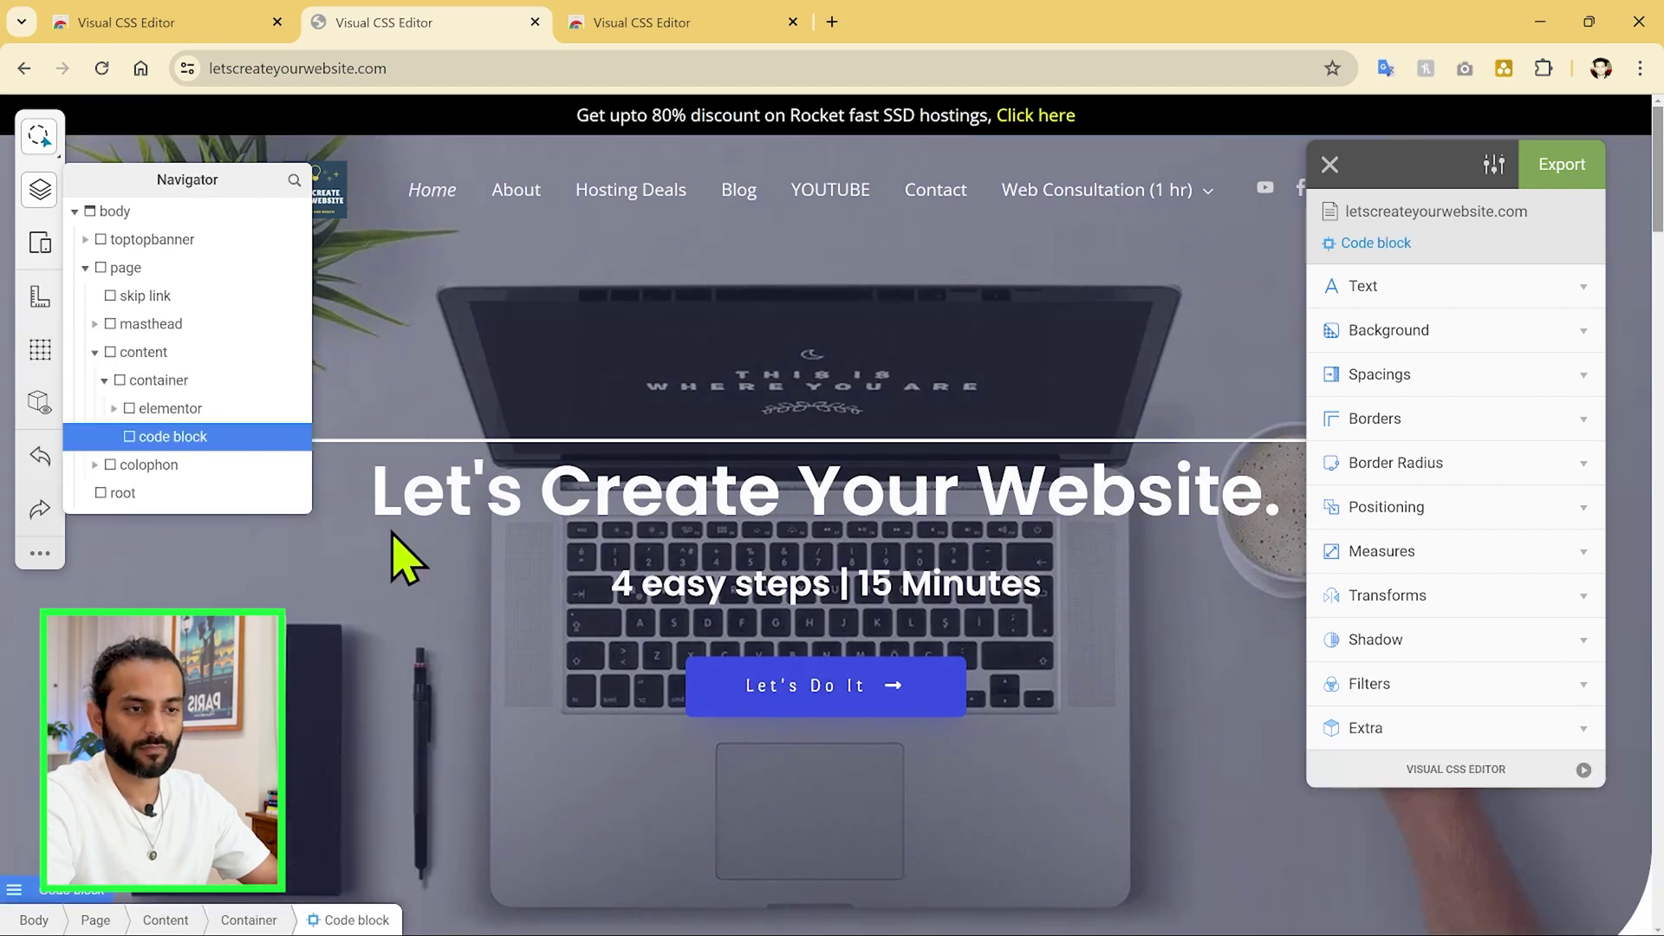
left_click(173, 410)
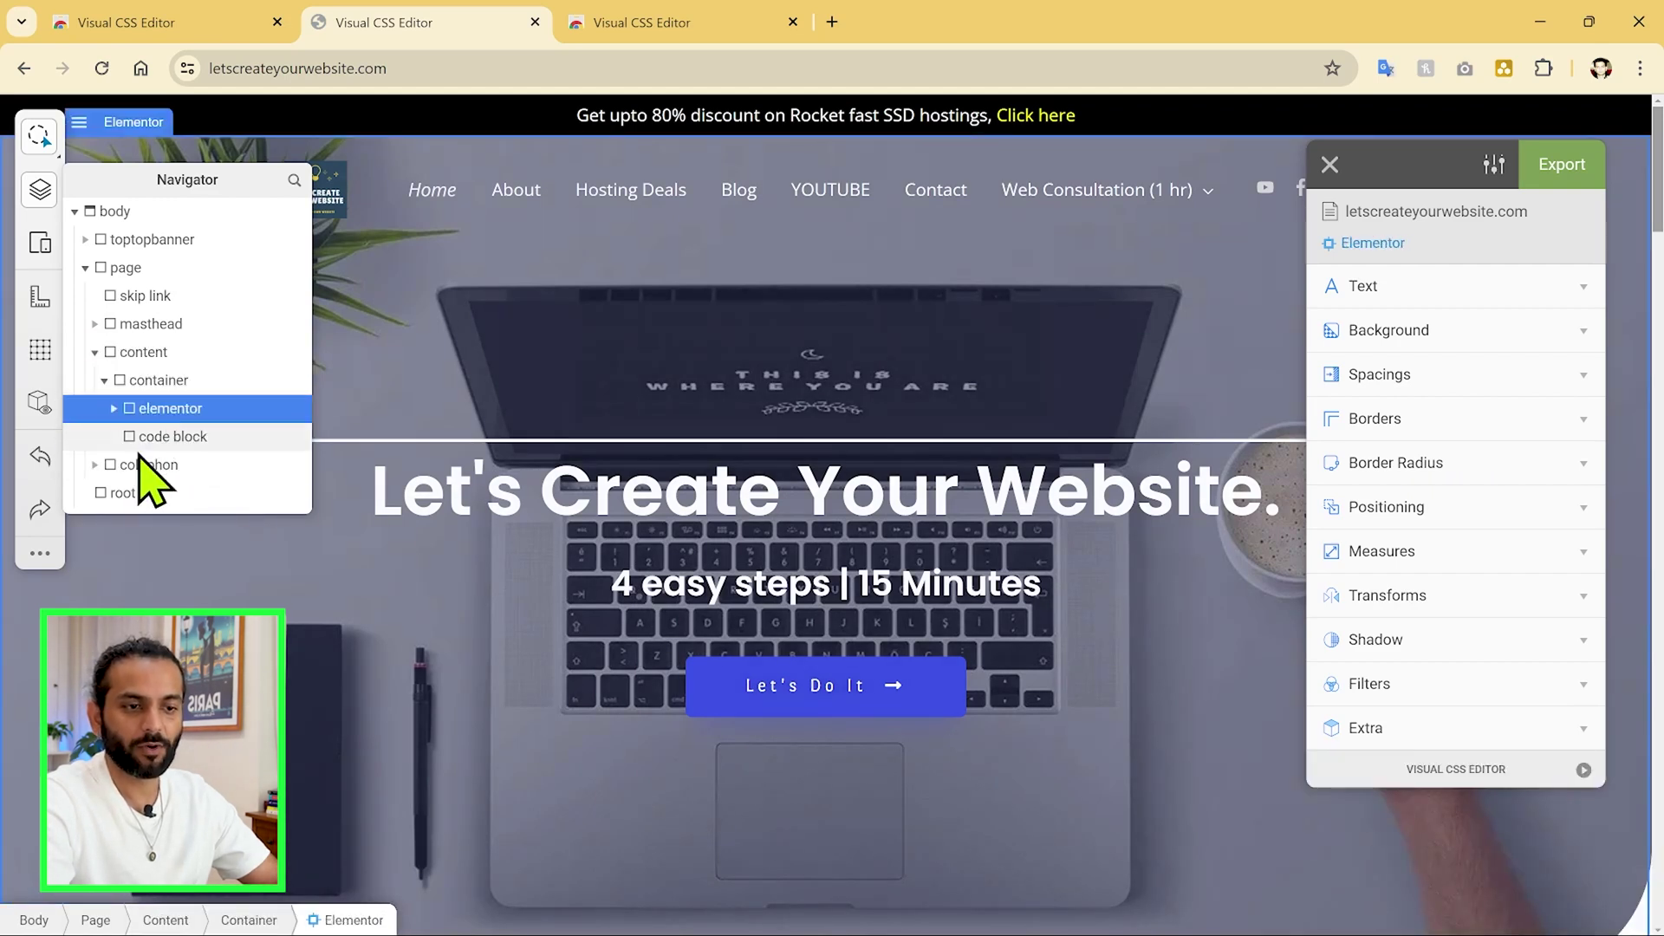
left_click(75, 211)
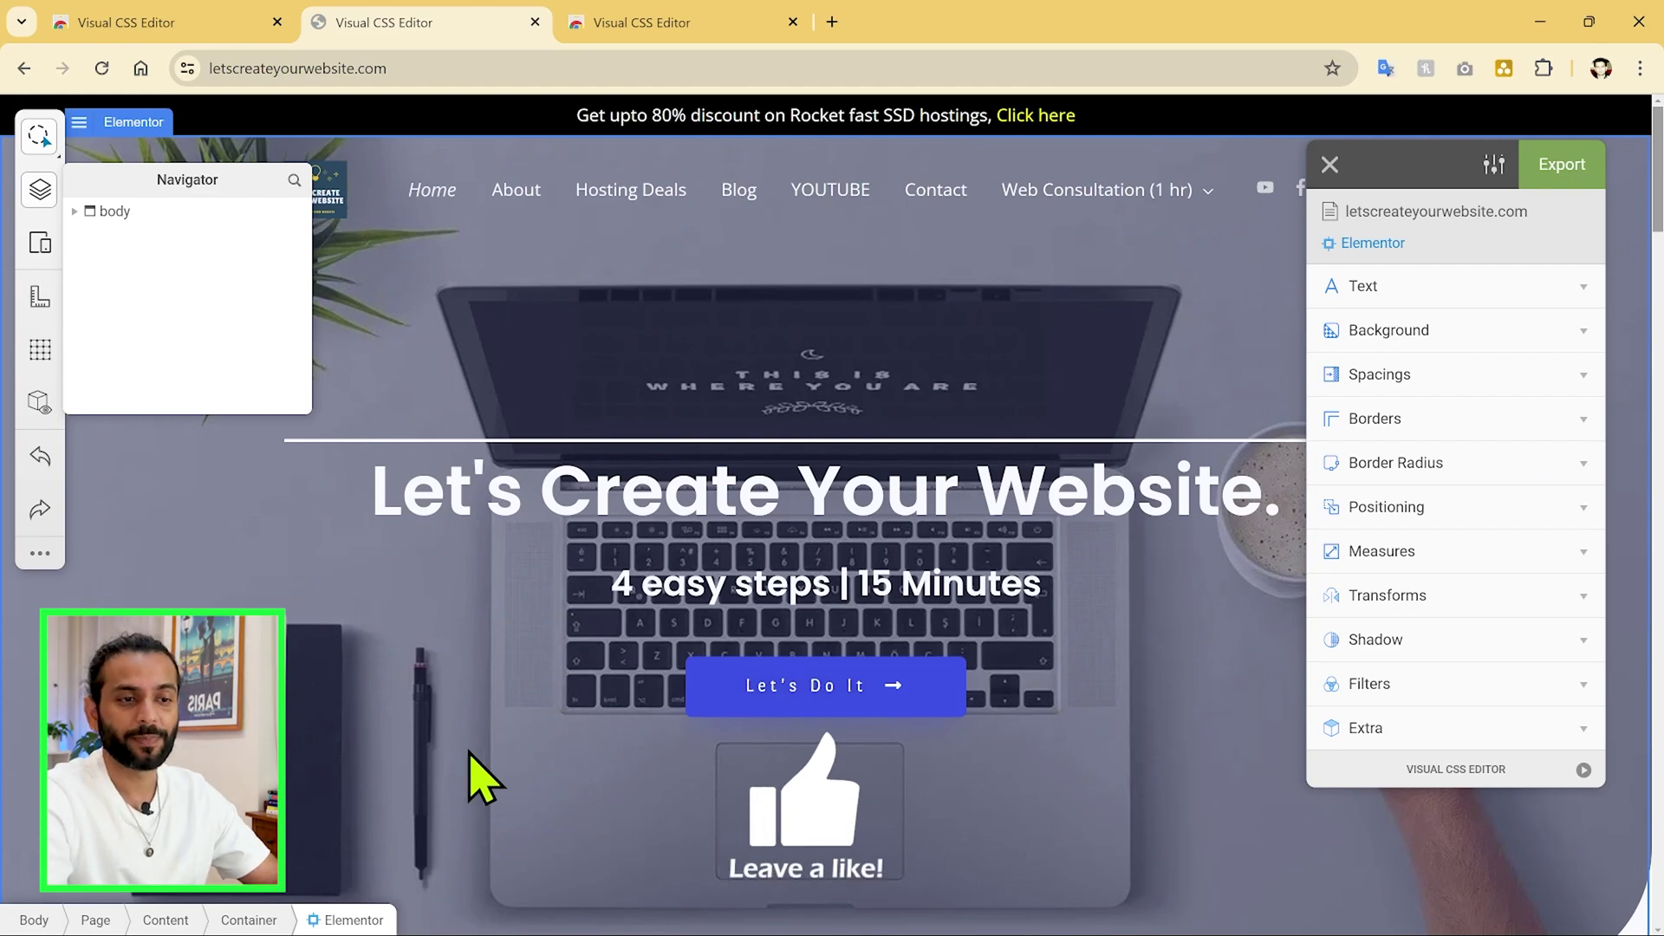
left_click(41, 247)
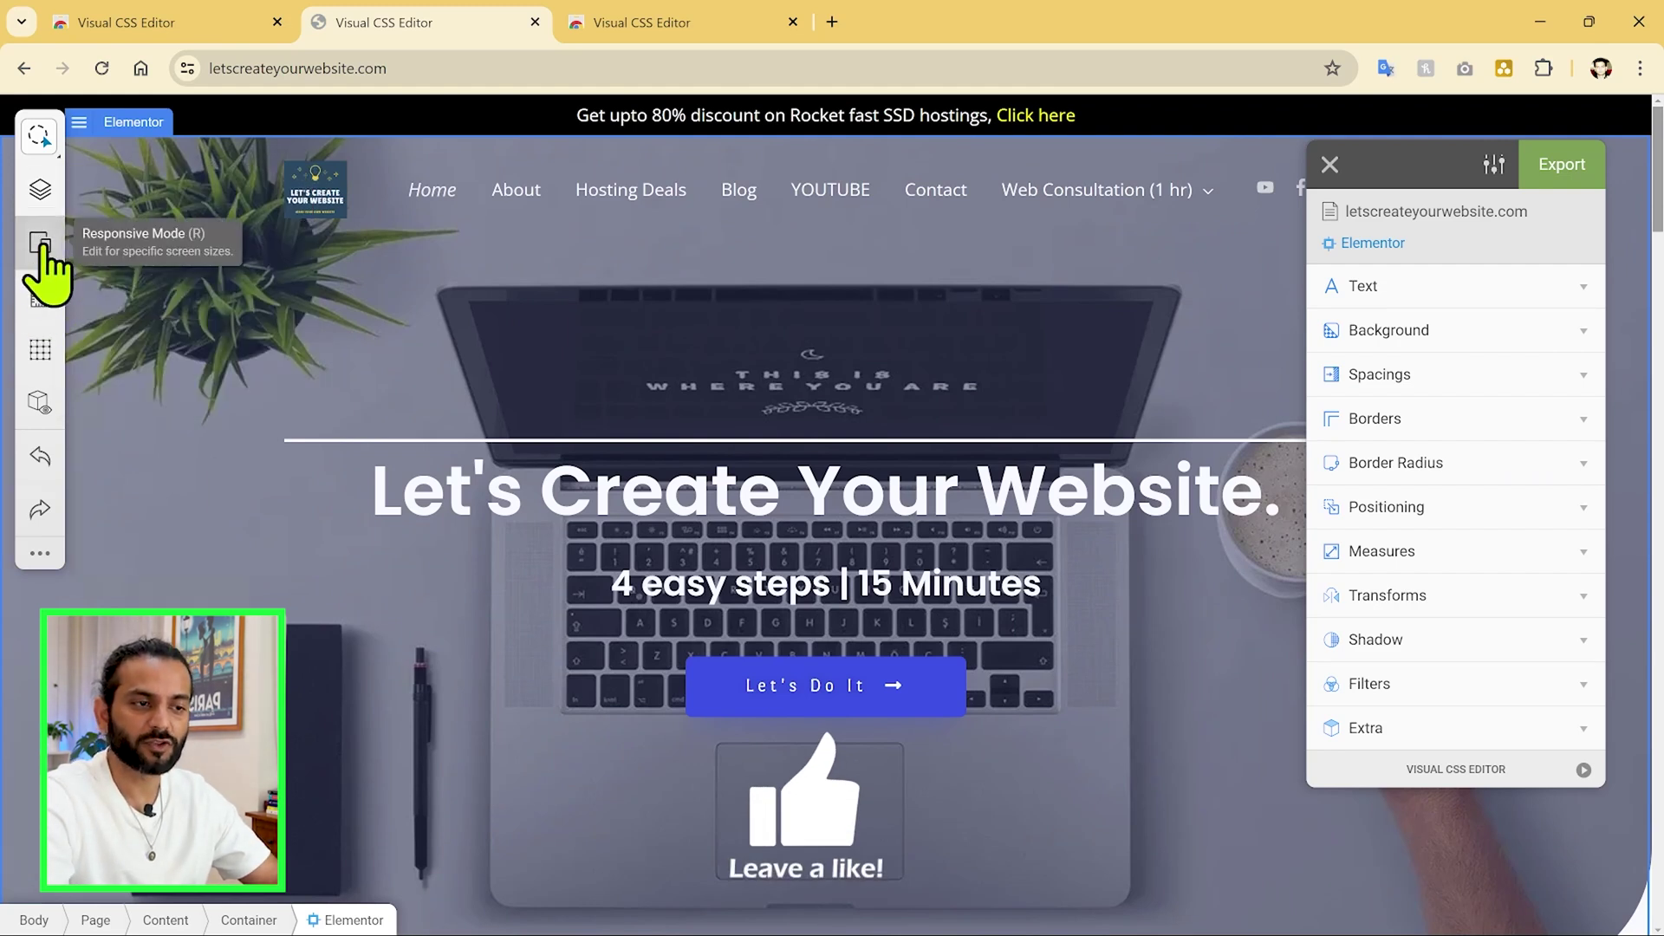
Step: Preview the page at phone width, then restore desktop width and turn on the measuring guides
left_click(40, 247)
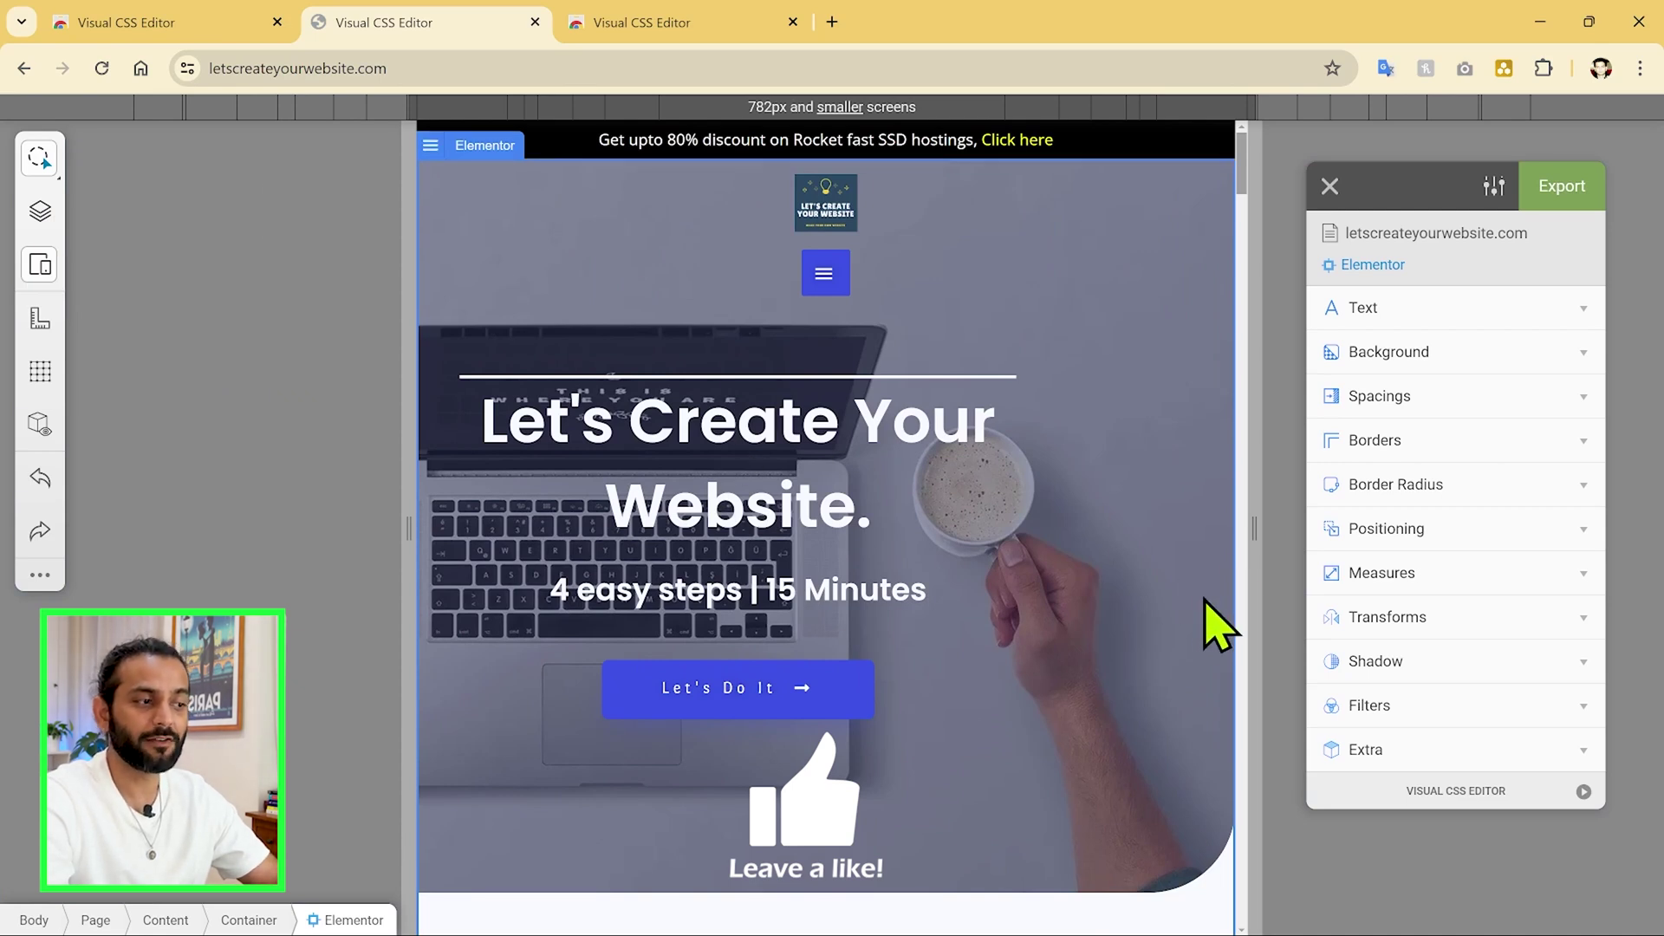
left_click_drag(1252, 531, 1063, 543)
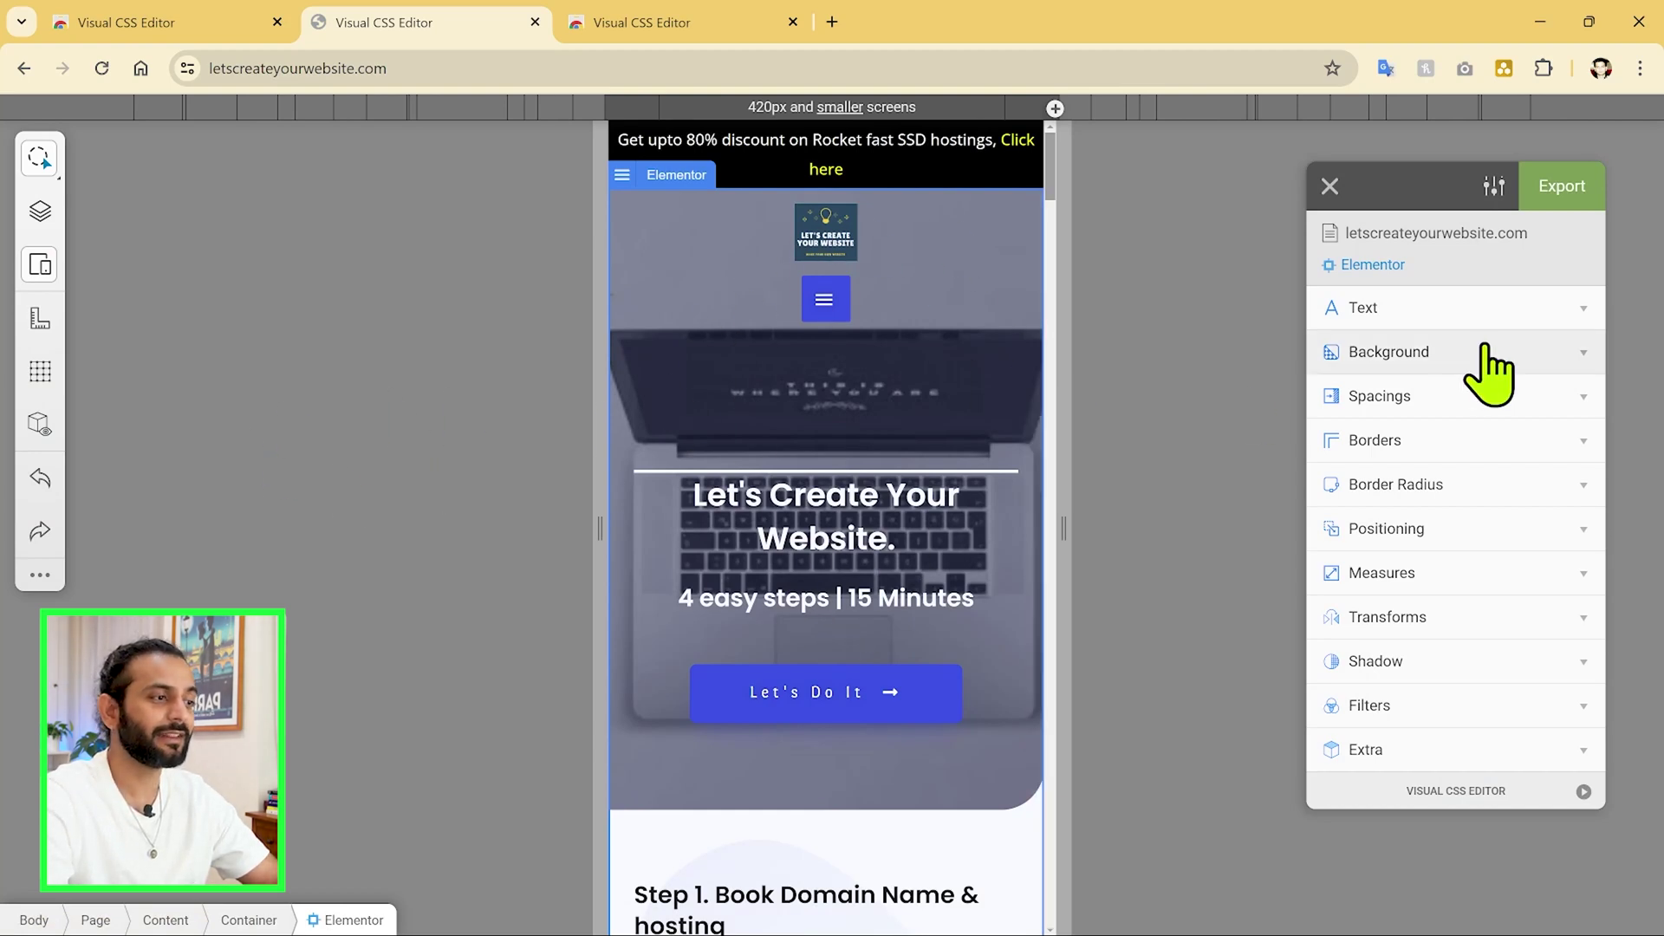
left_click(1577, 311)
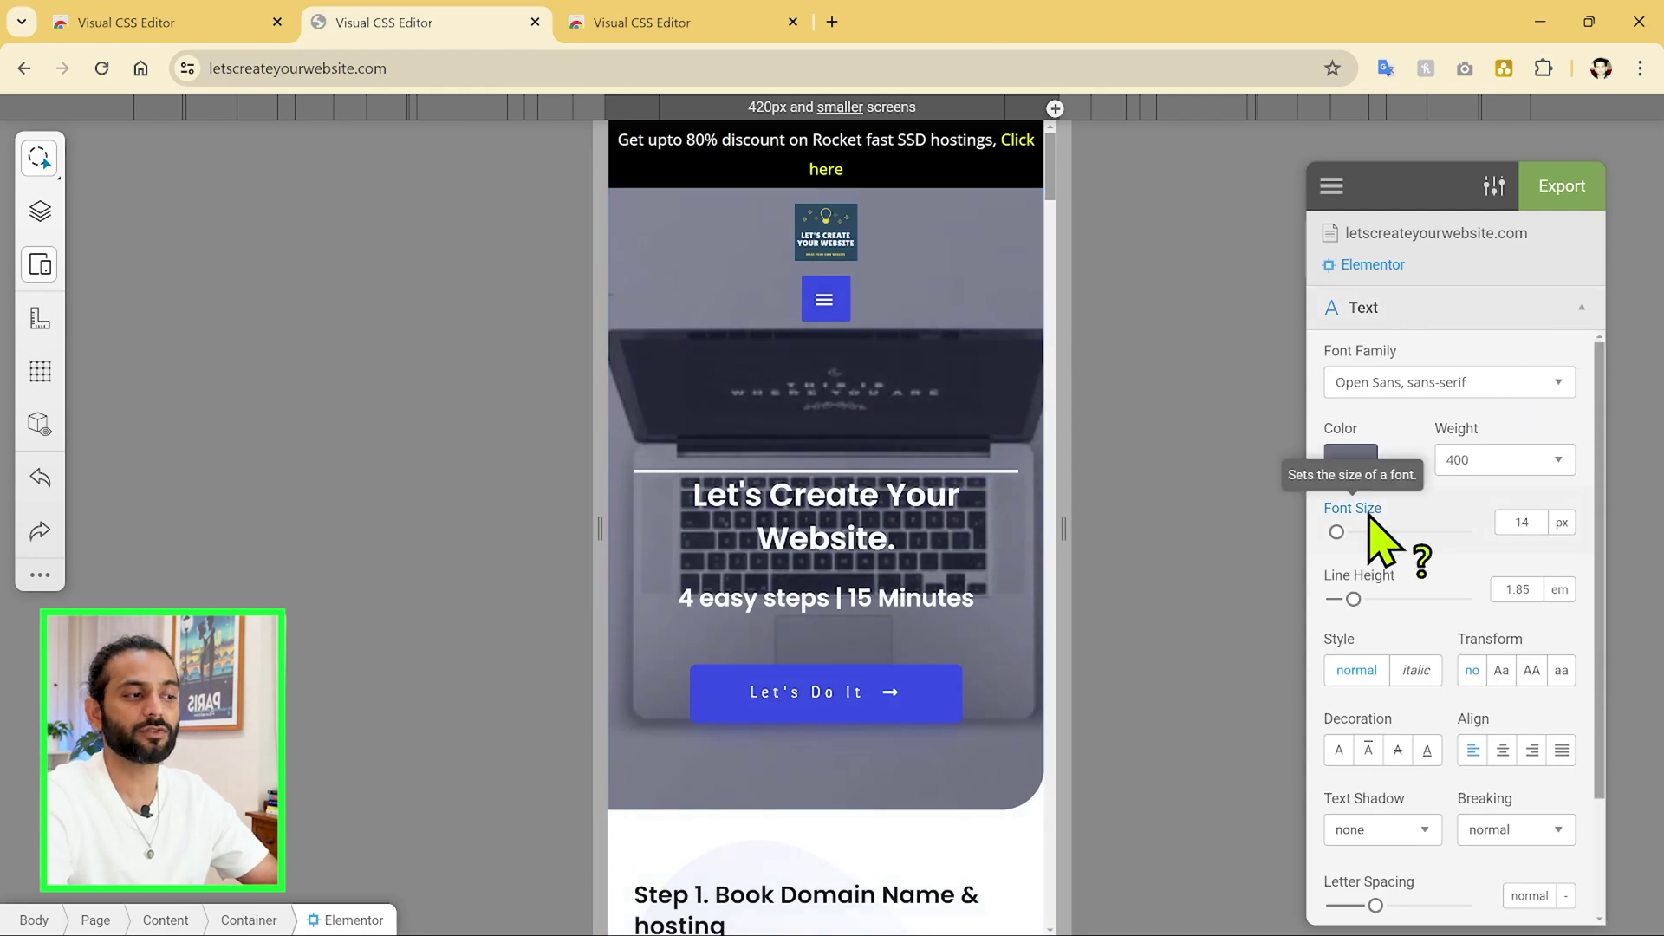
scroll(1387, 520, "down", 1)
left_click(1579, 312)
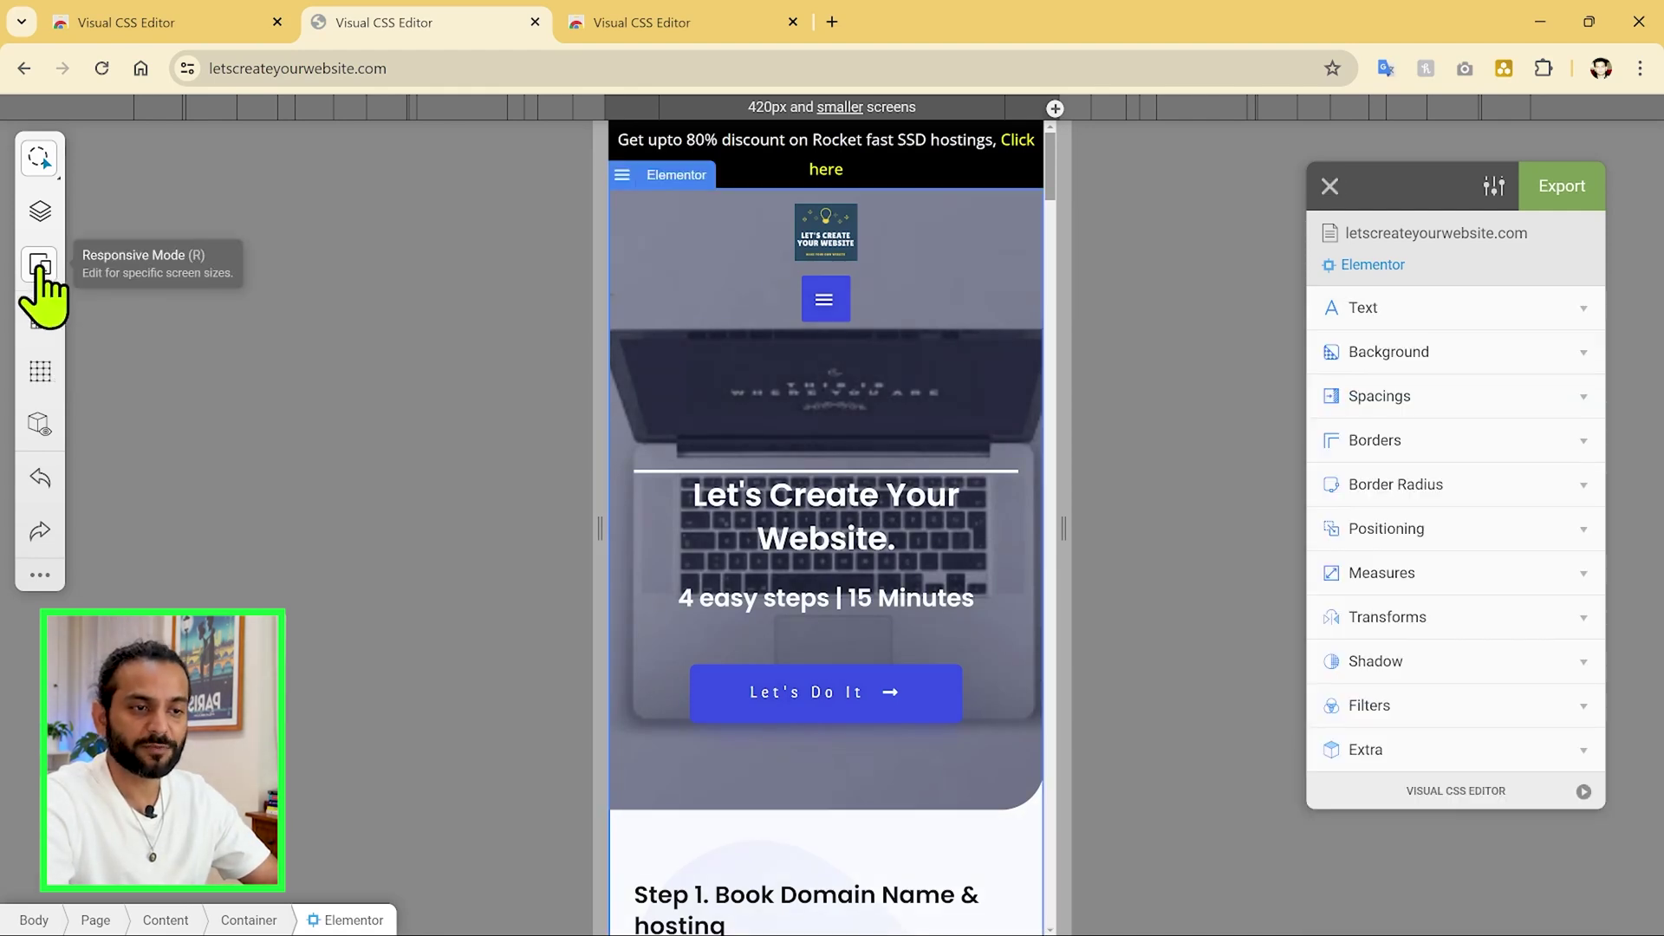
left_click(41, 276)
left_click(36, 299)
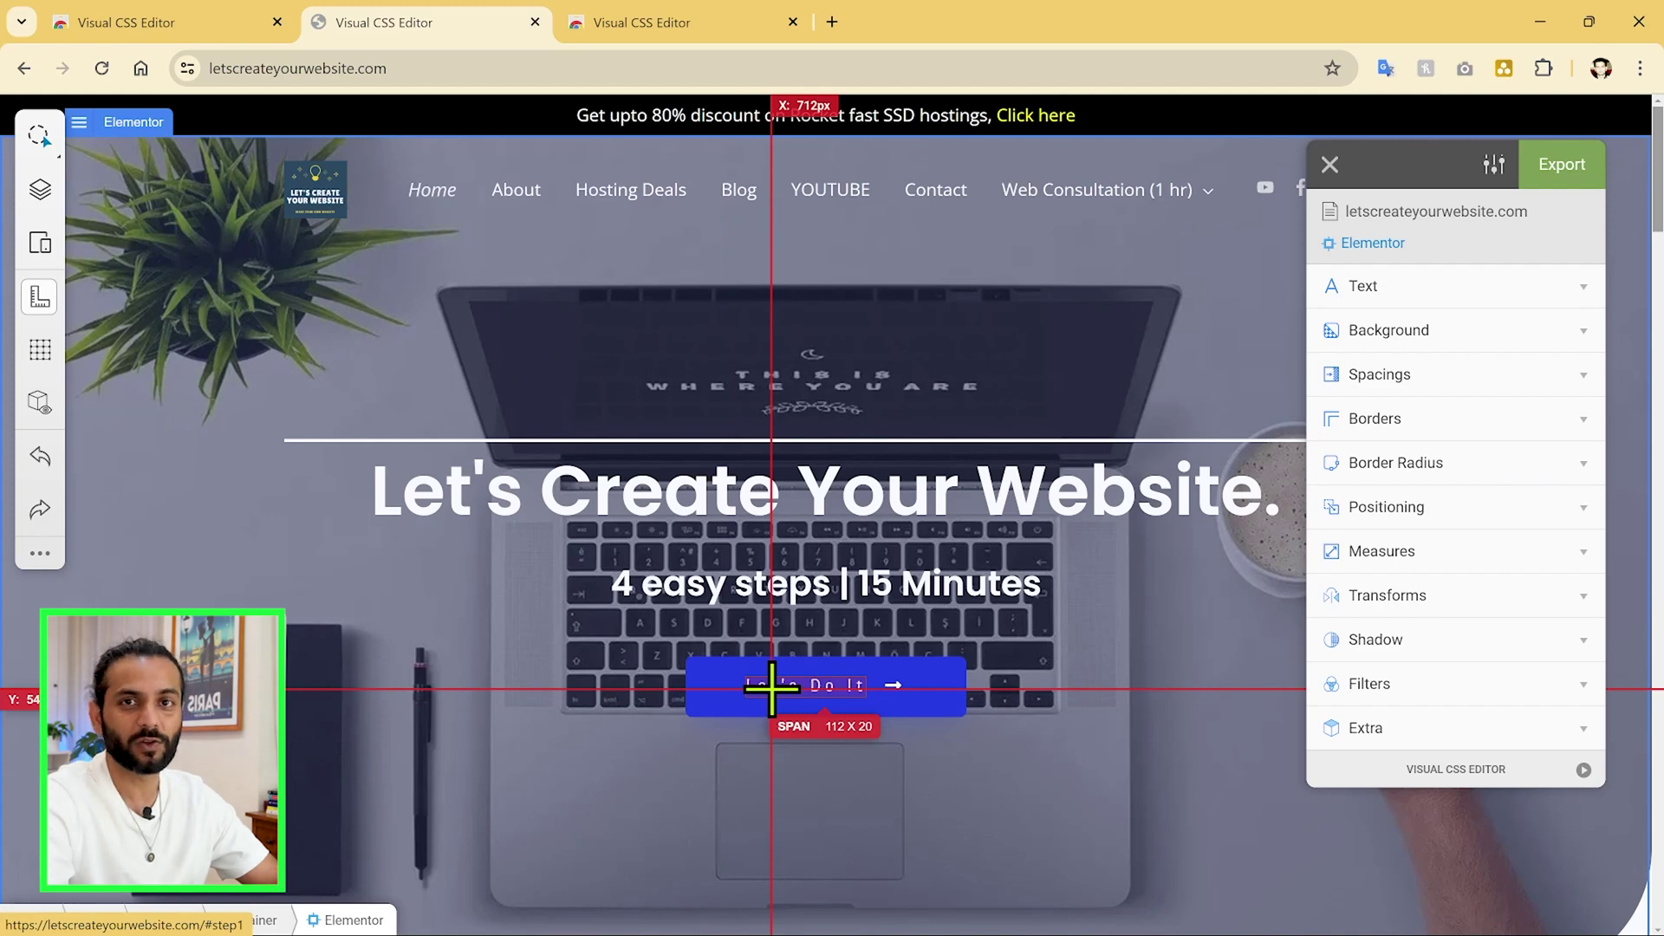
left_click(40, 350)
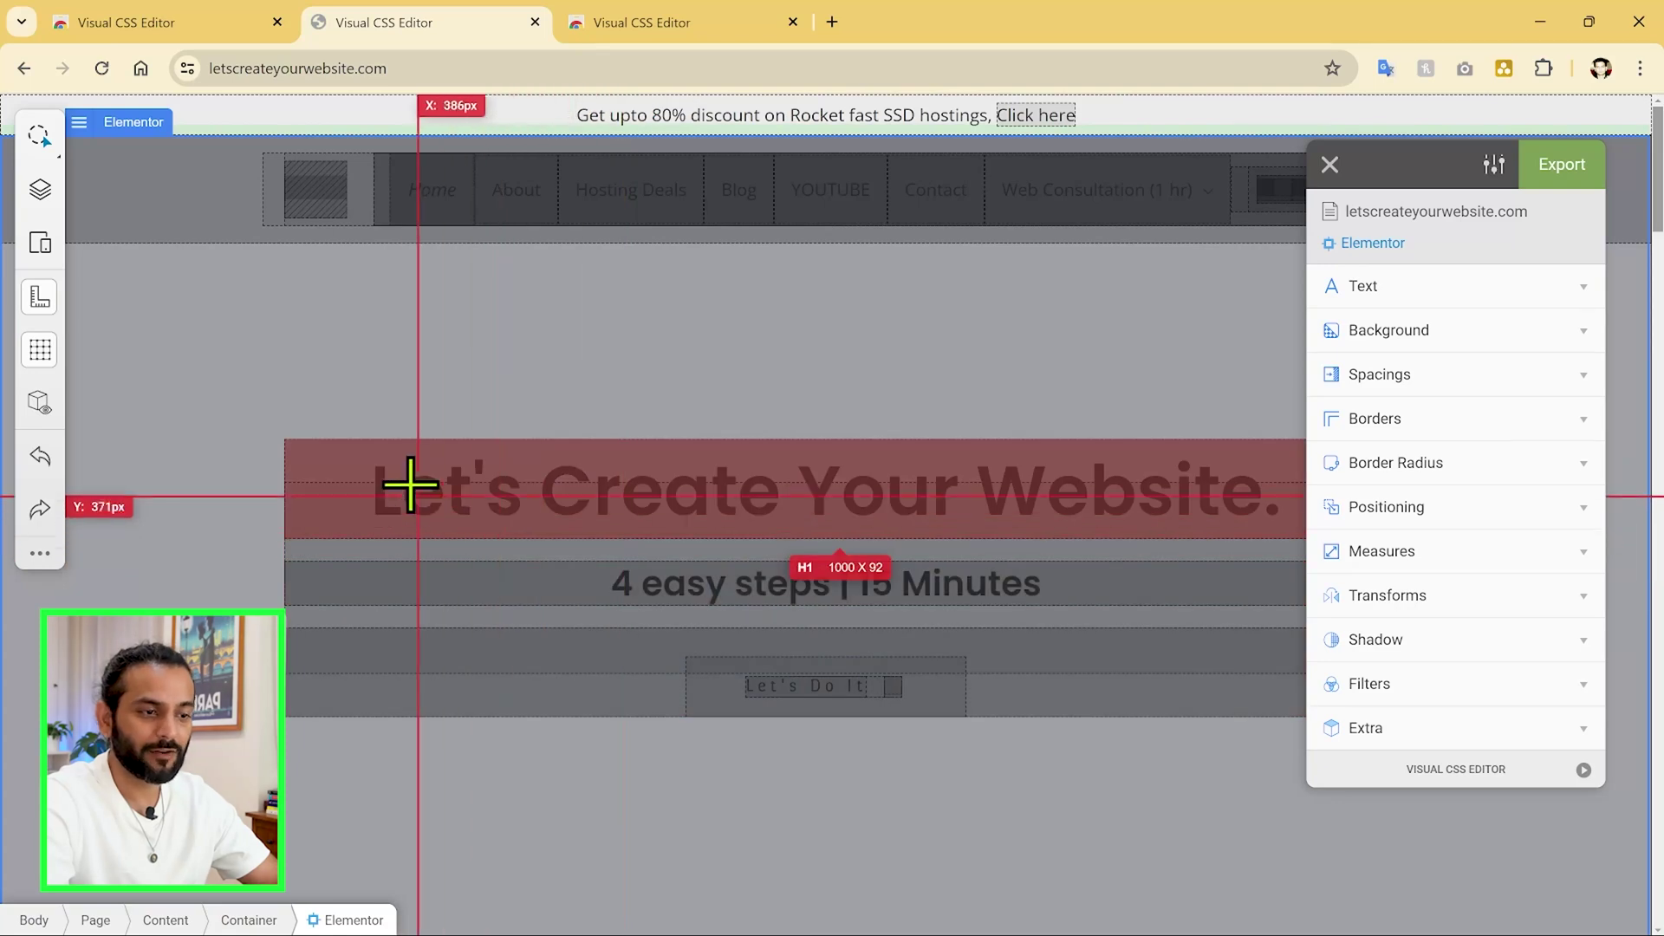
left_click_drag(411, 486, 635, 508)
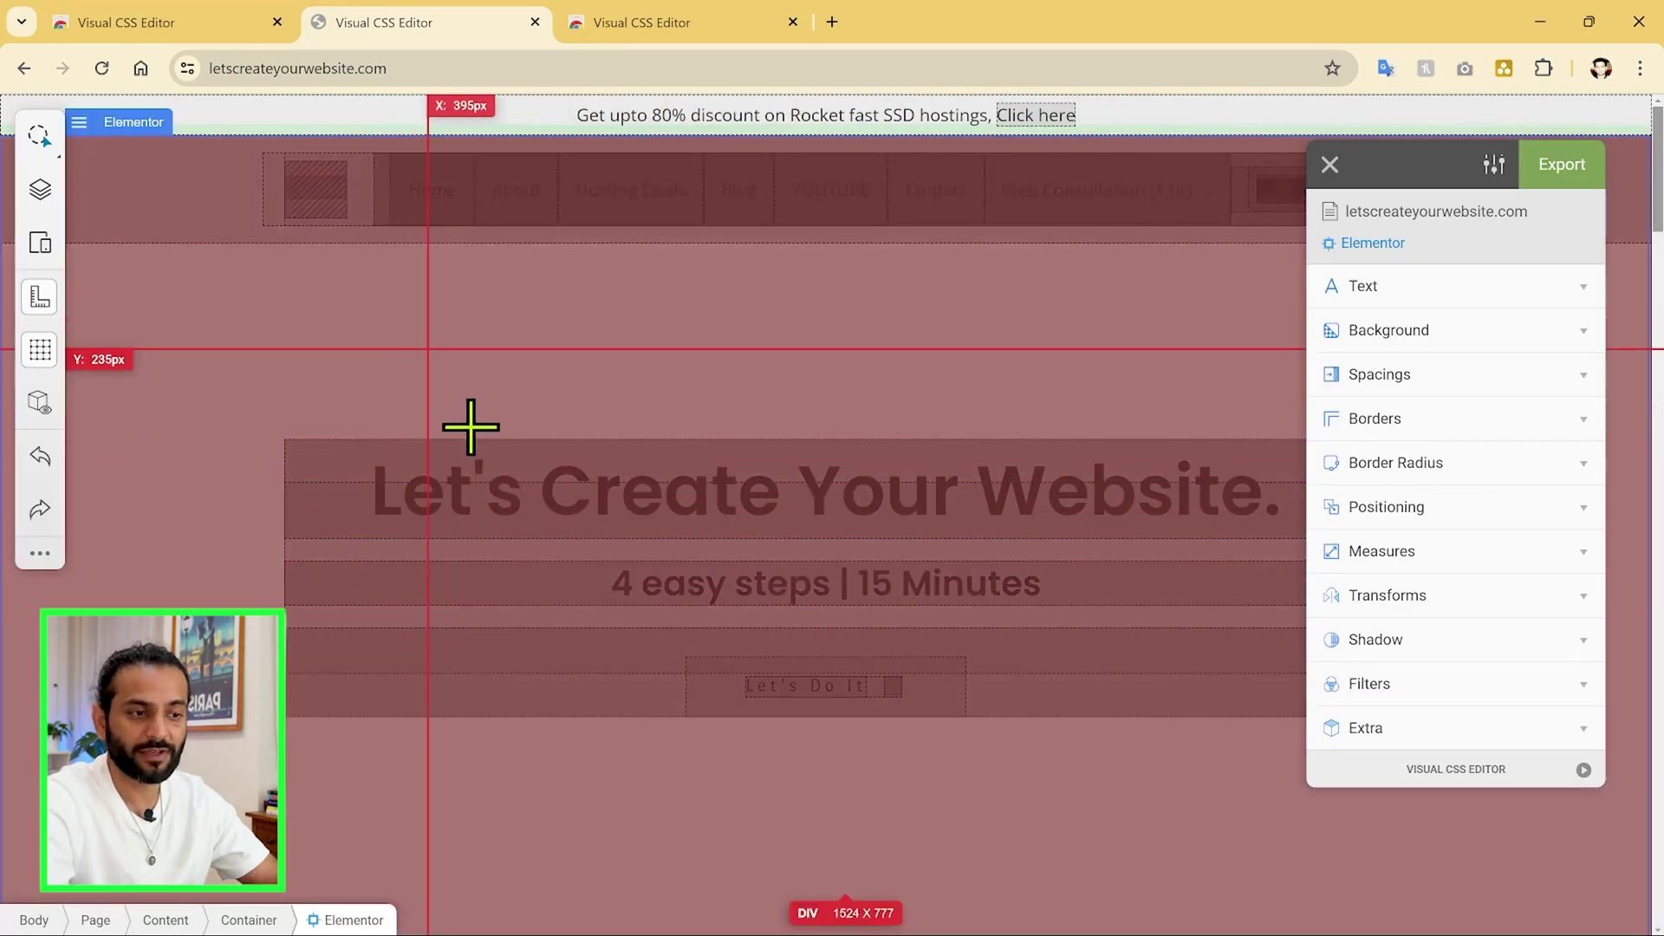
scroll(478, 643, "down", 2)
scroll(478, 643, "down", 6)
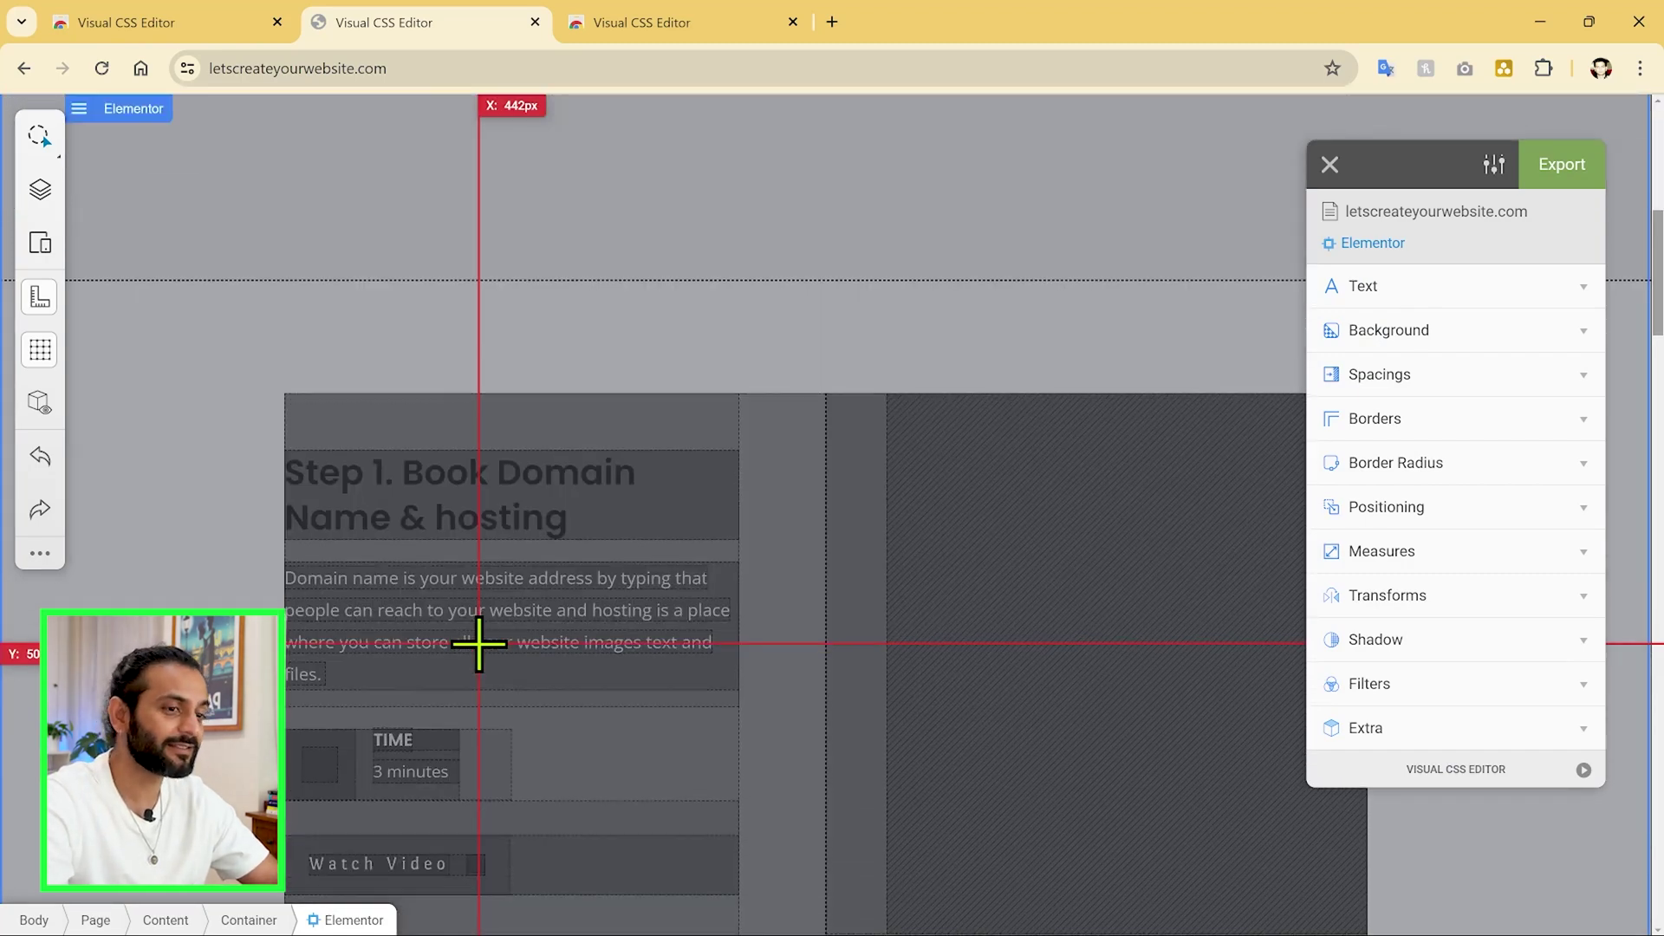
scroll(478, 643, "down", 4)
scroll(479, 643, "up", 12)
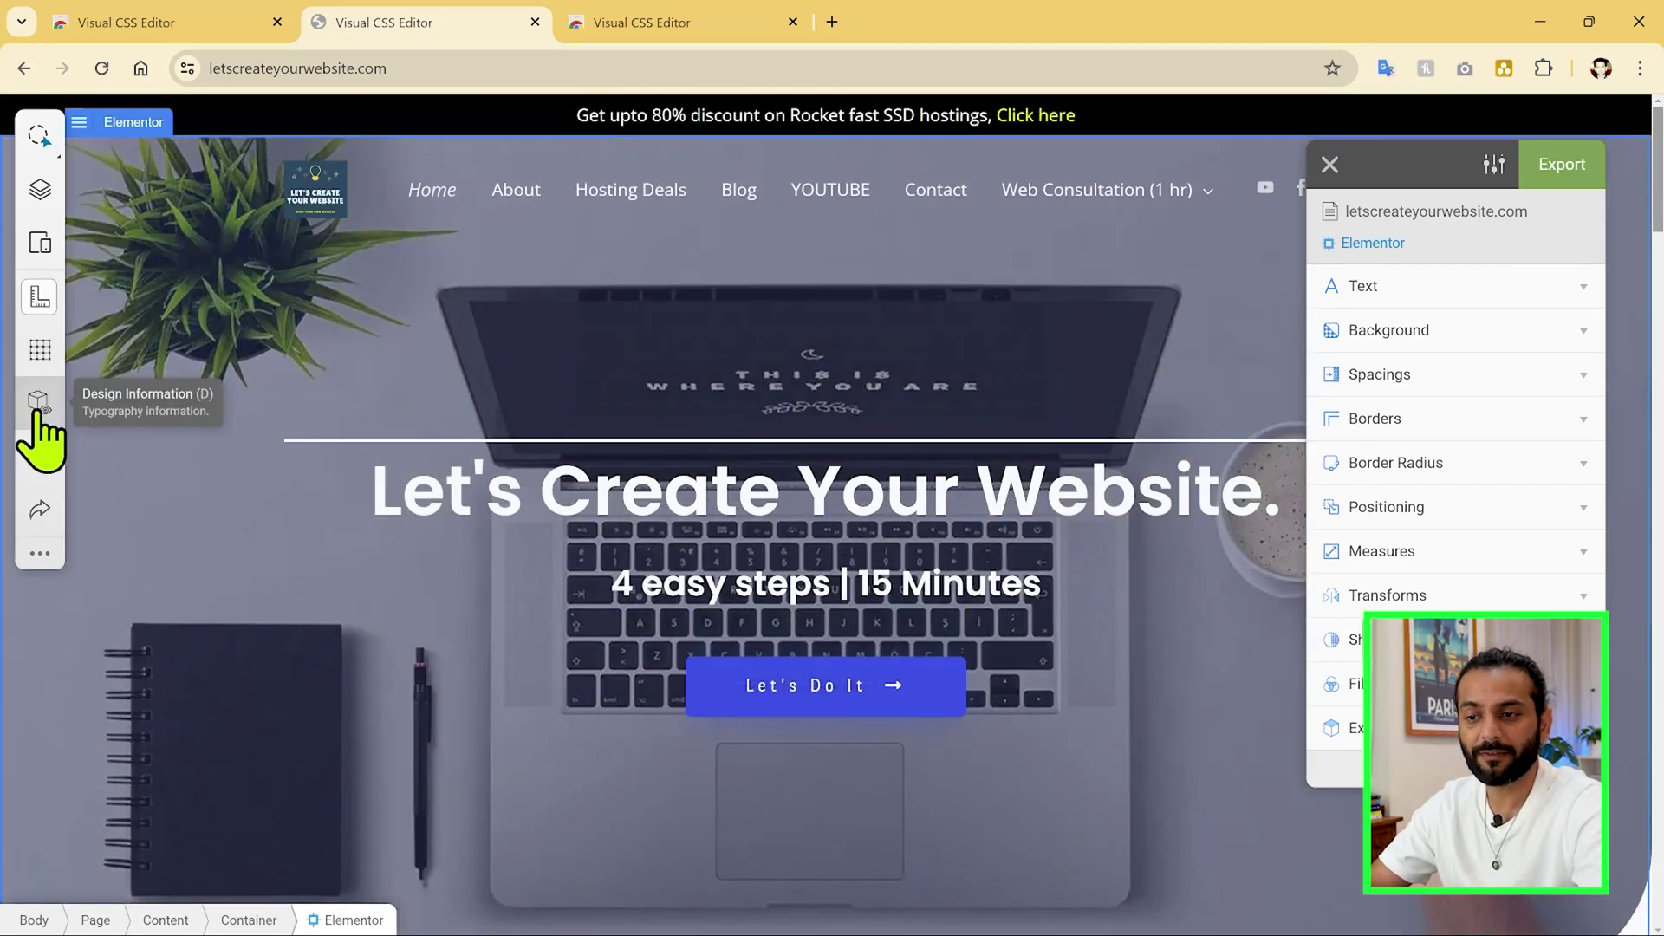
Step: Review the page colour scheme, heading sizes and Open Sans, Poppins, Lucida Grande fonts
left_click(38, 406)
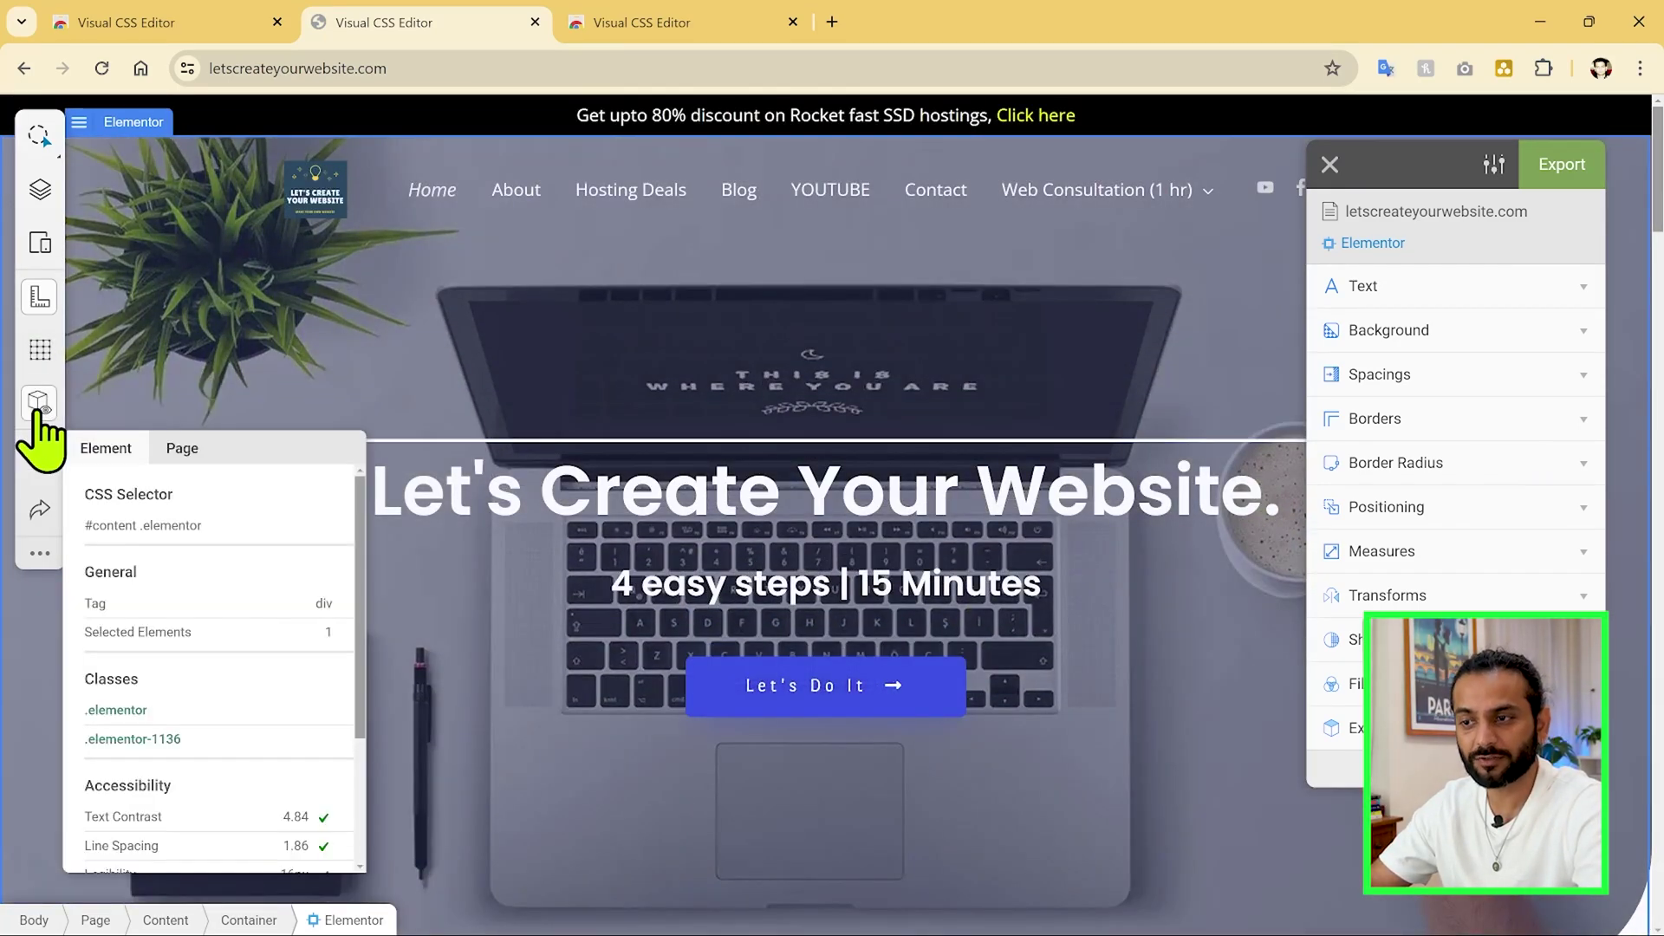
left_click(180, 453)
scroll(233, 662, "down", 3)
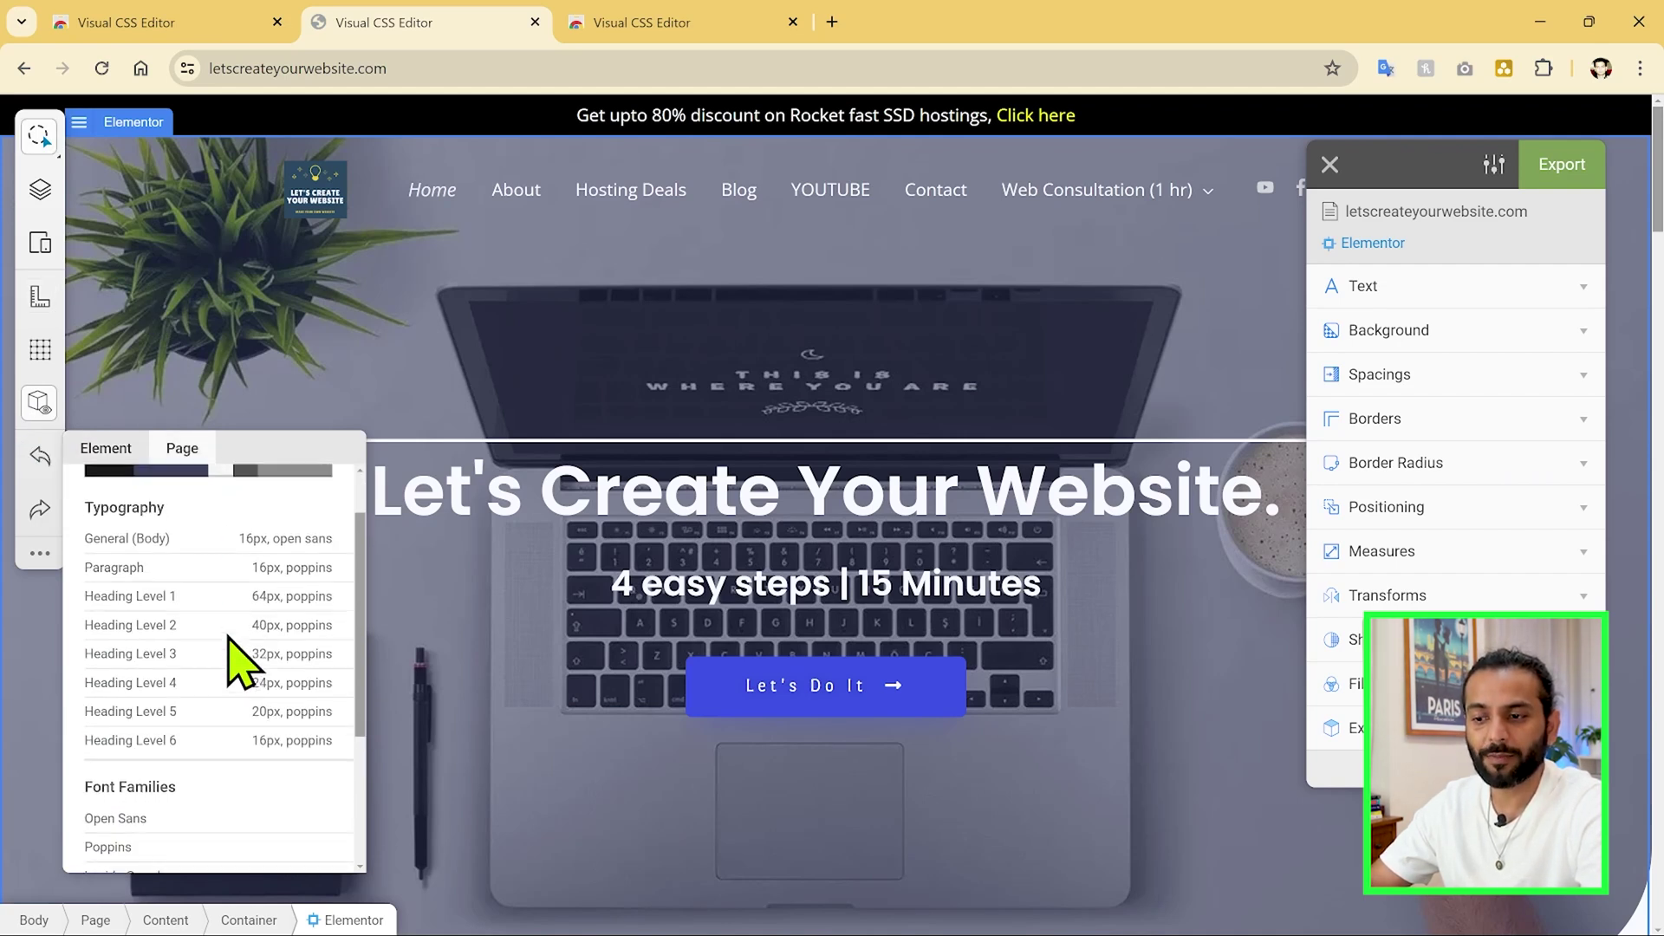
scroll(232, 662, "down", 1)
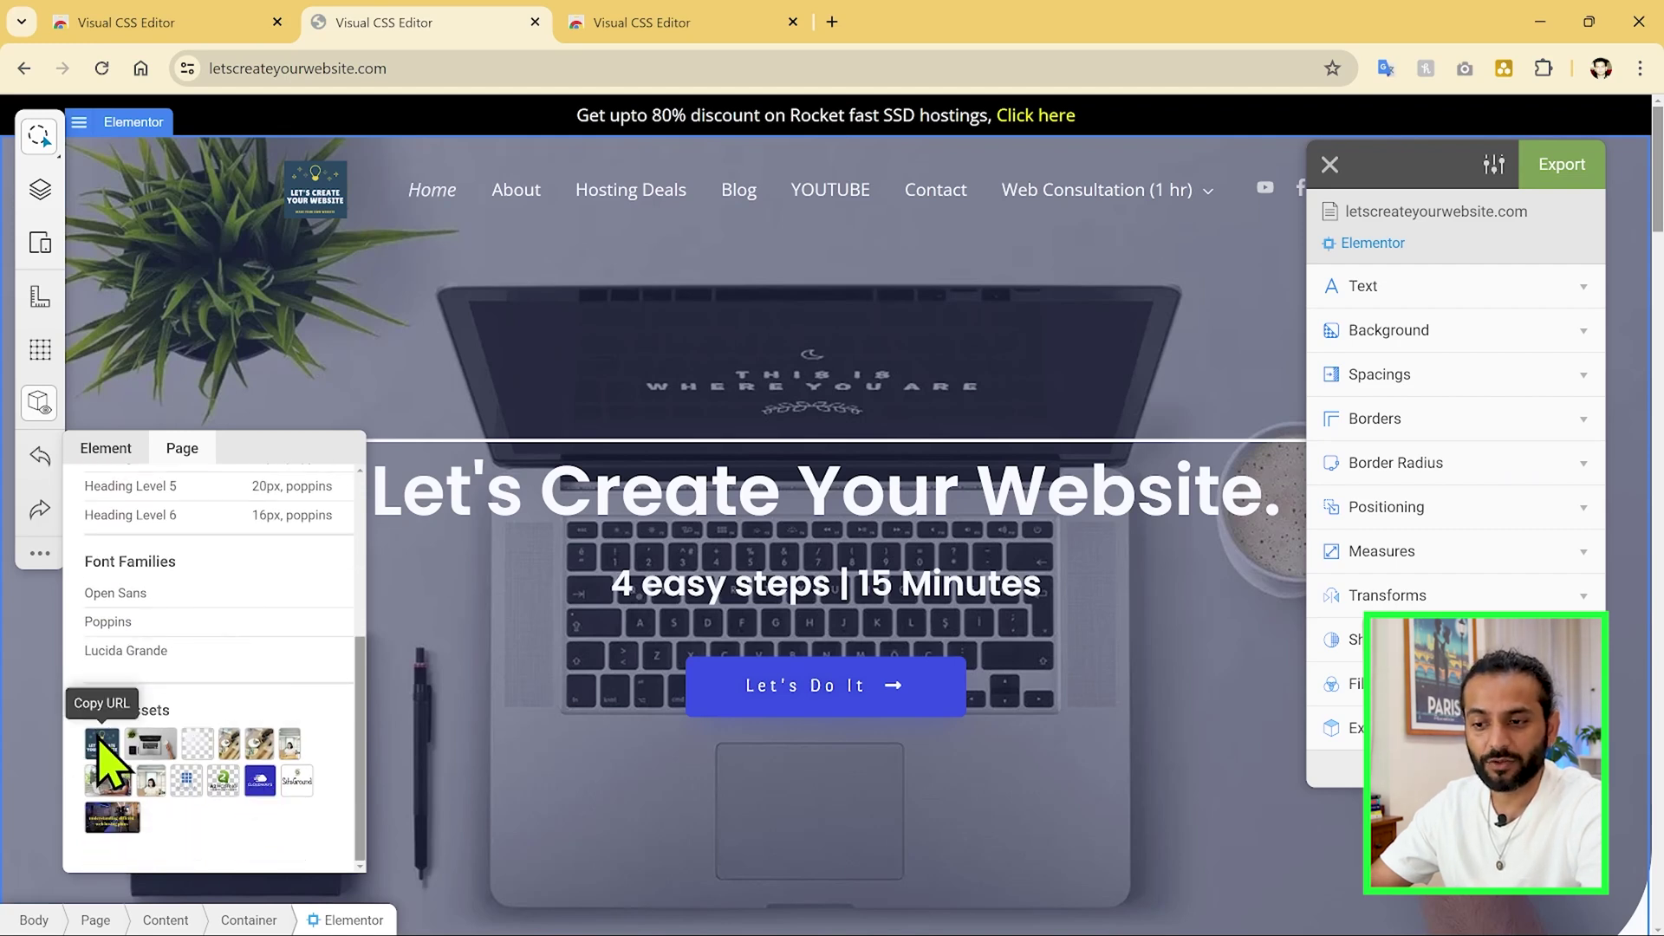
scroll(211, 746, "up", 3)
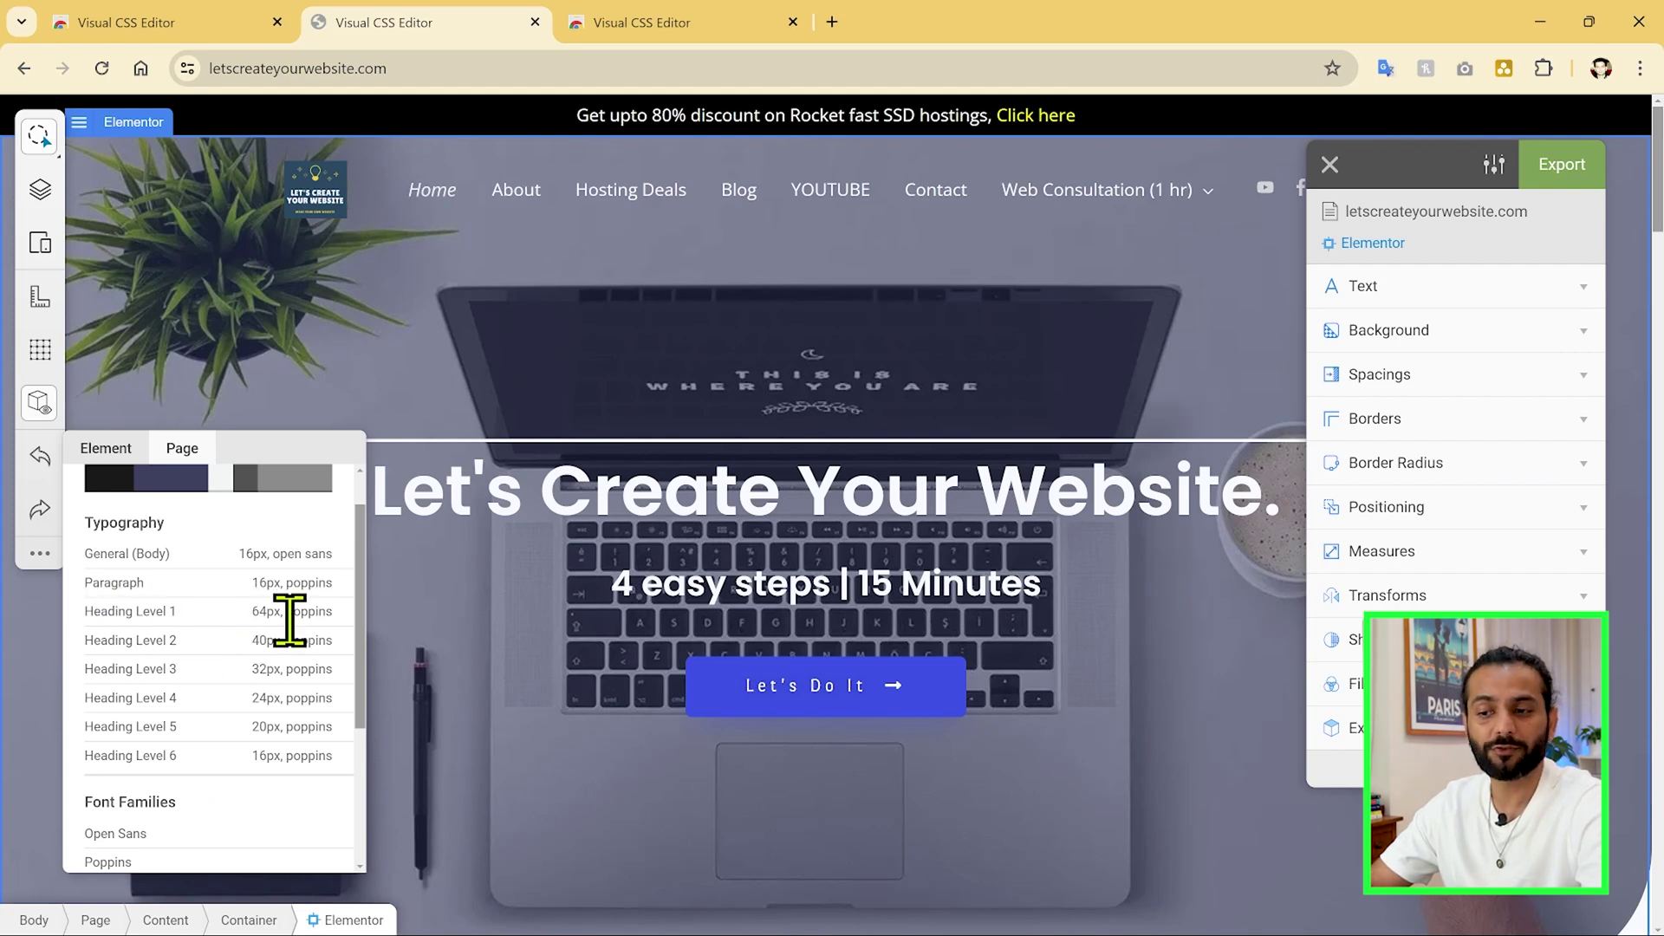
scroll(180, 702, "down", 2)
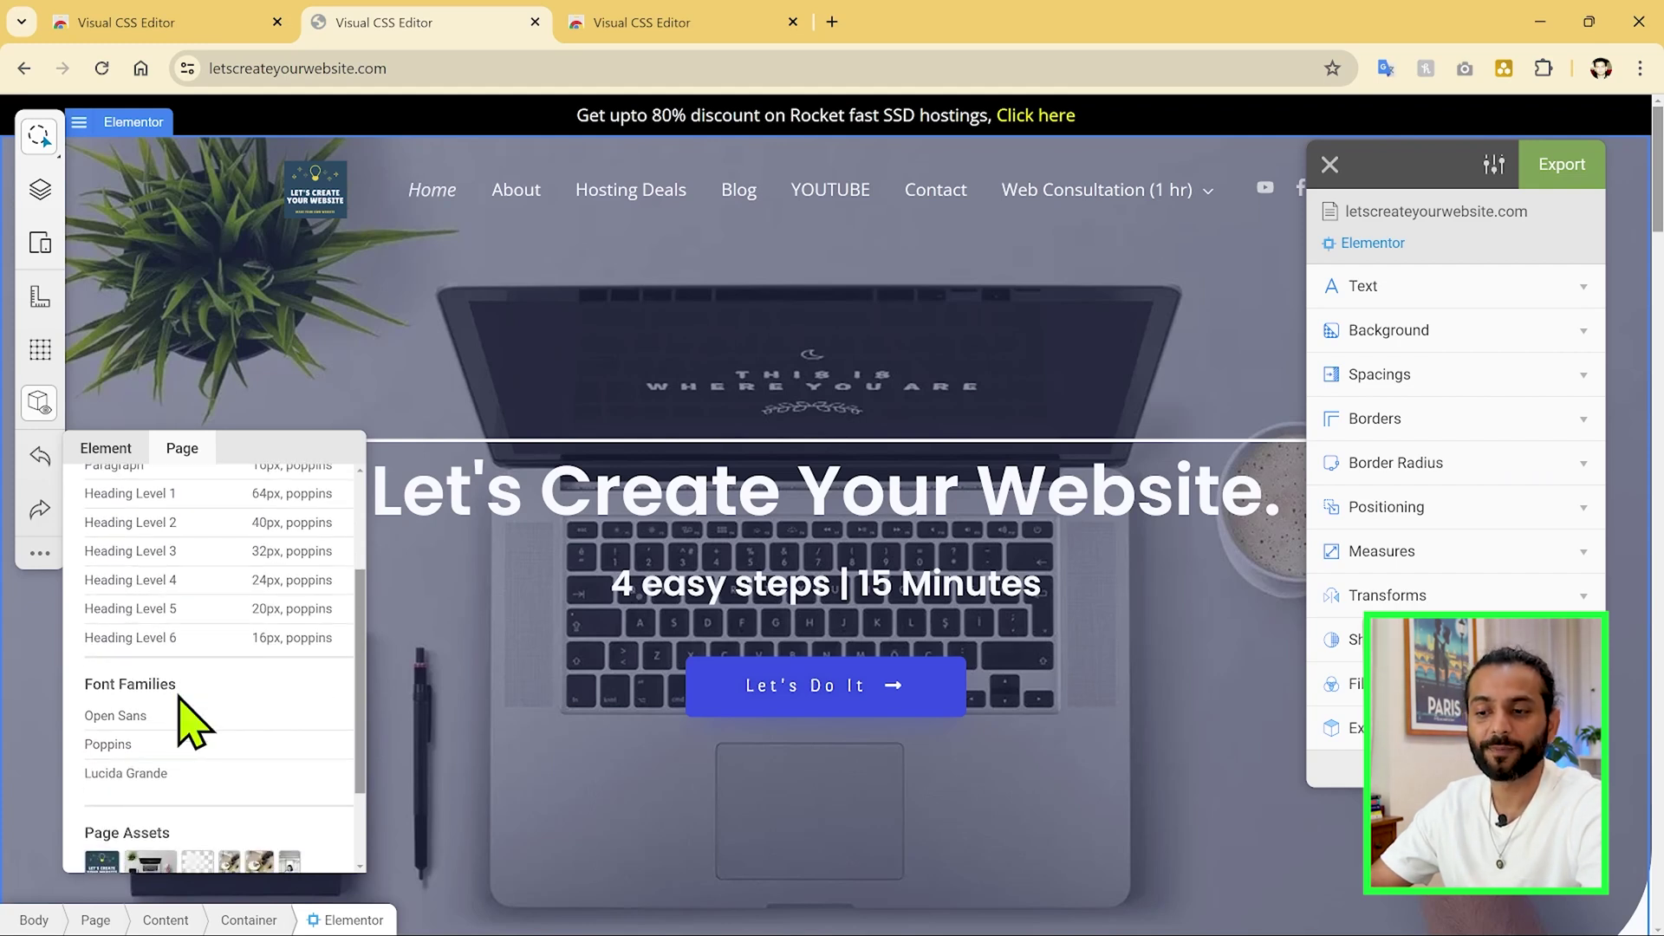
left_click_drag(87, 715, 140, 713)
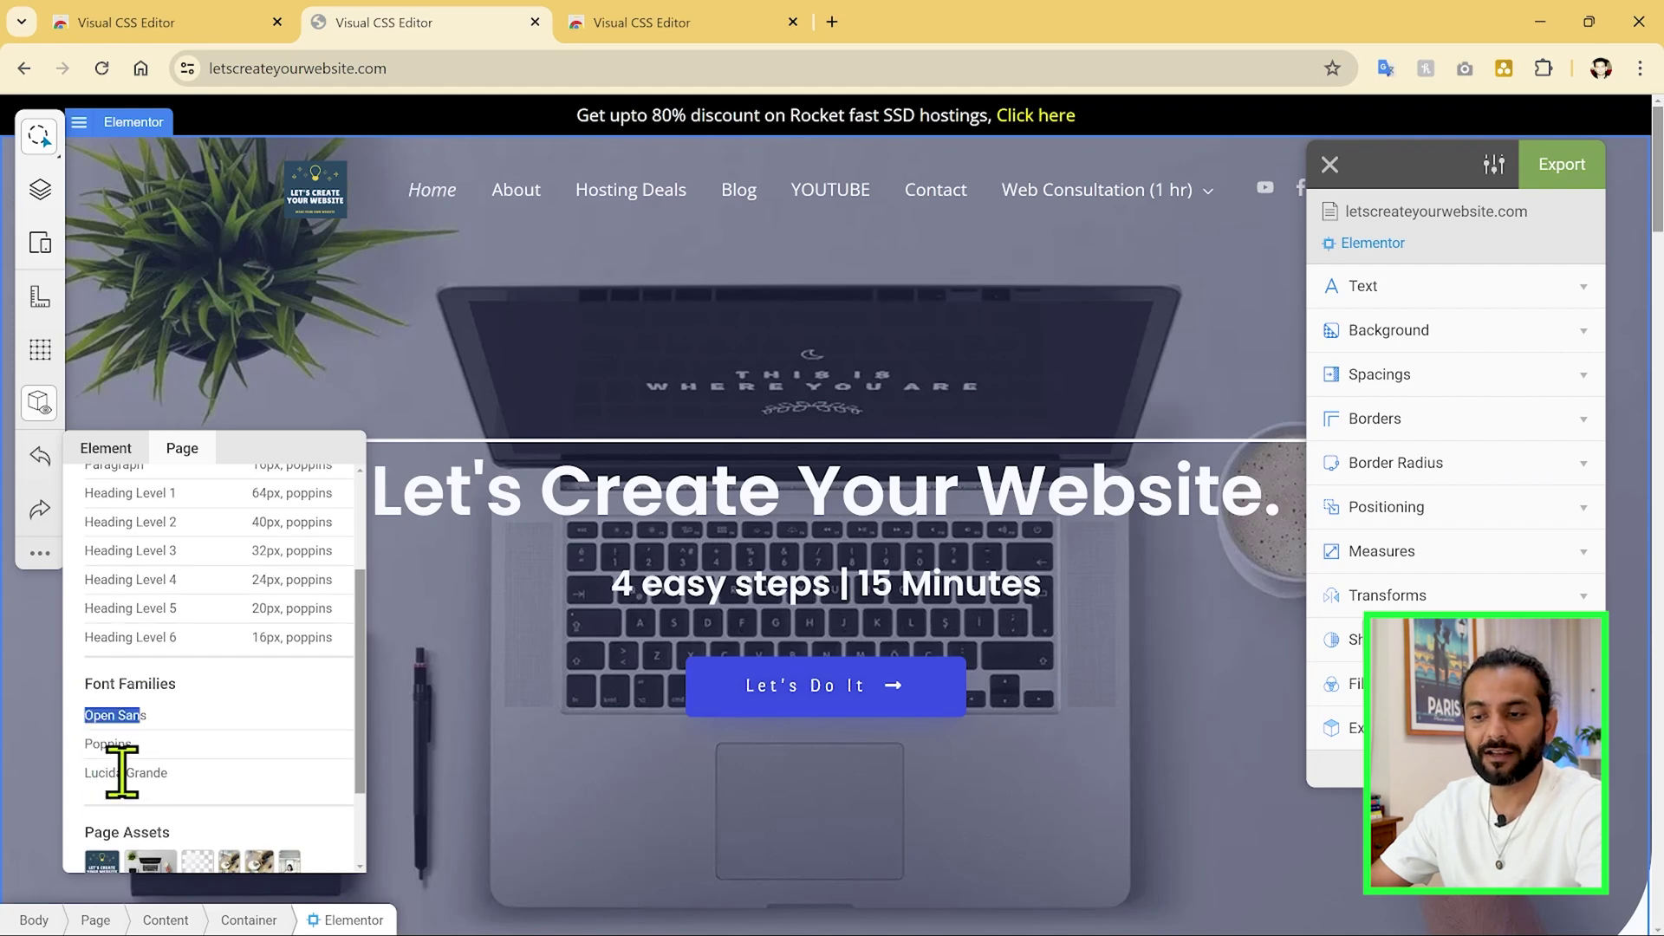
scroll(224, 733, "up", 3)
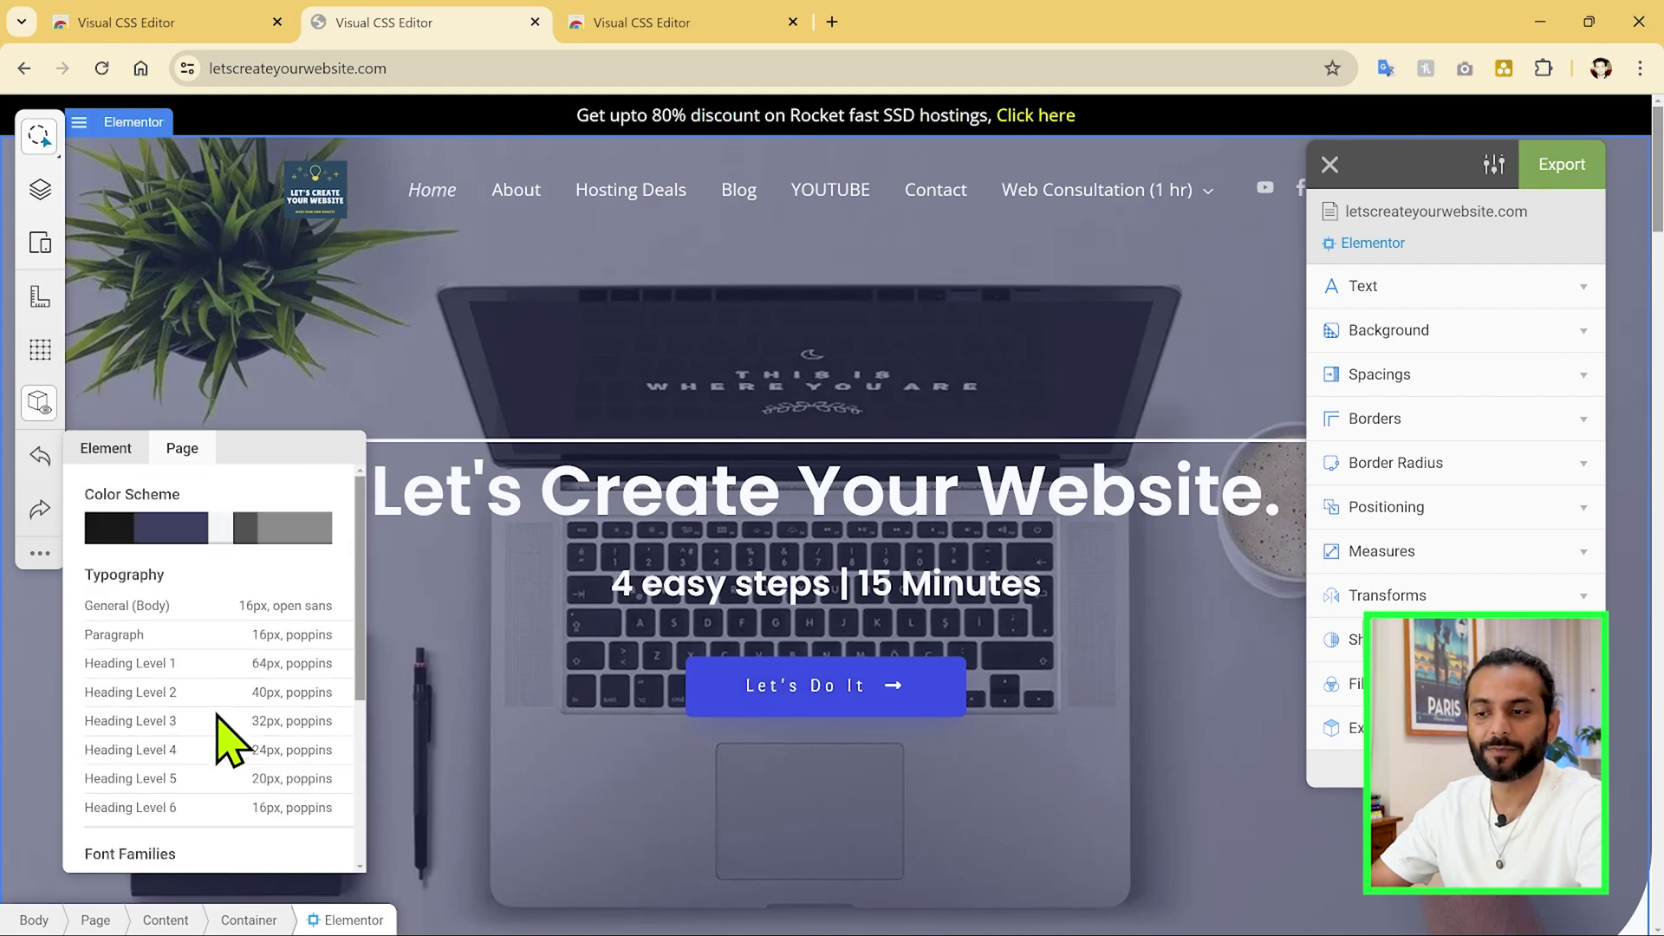
left_click(109, 448)
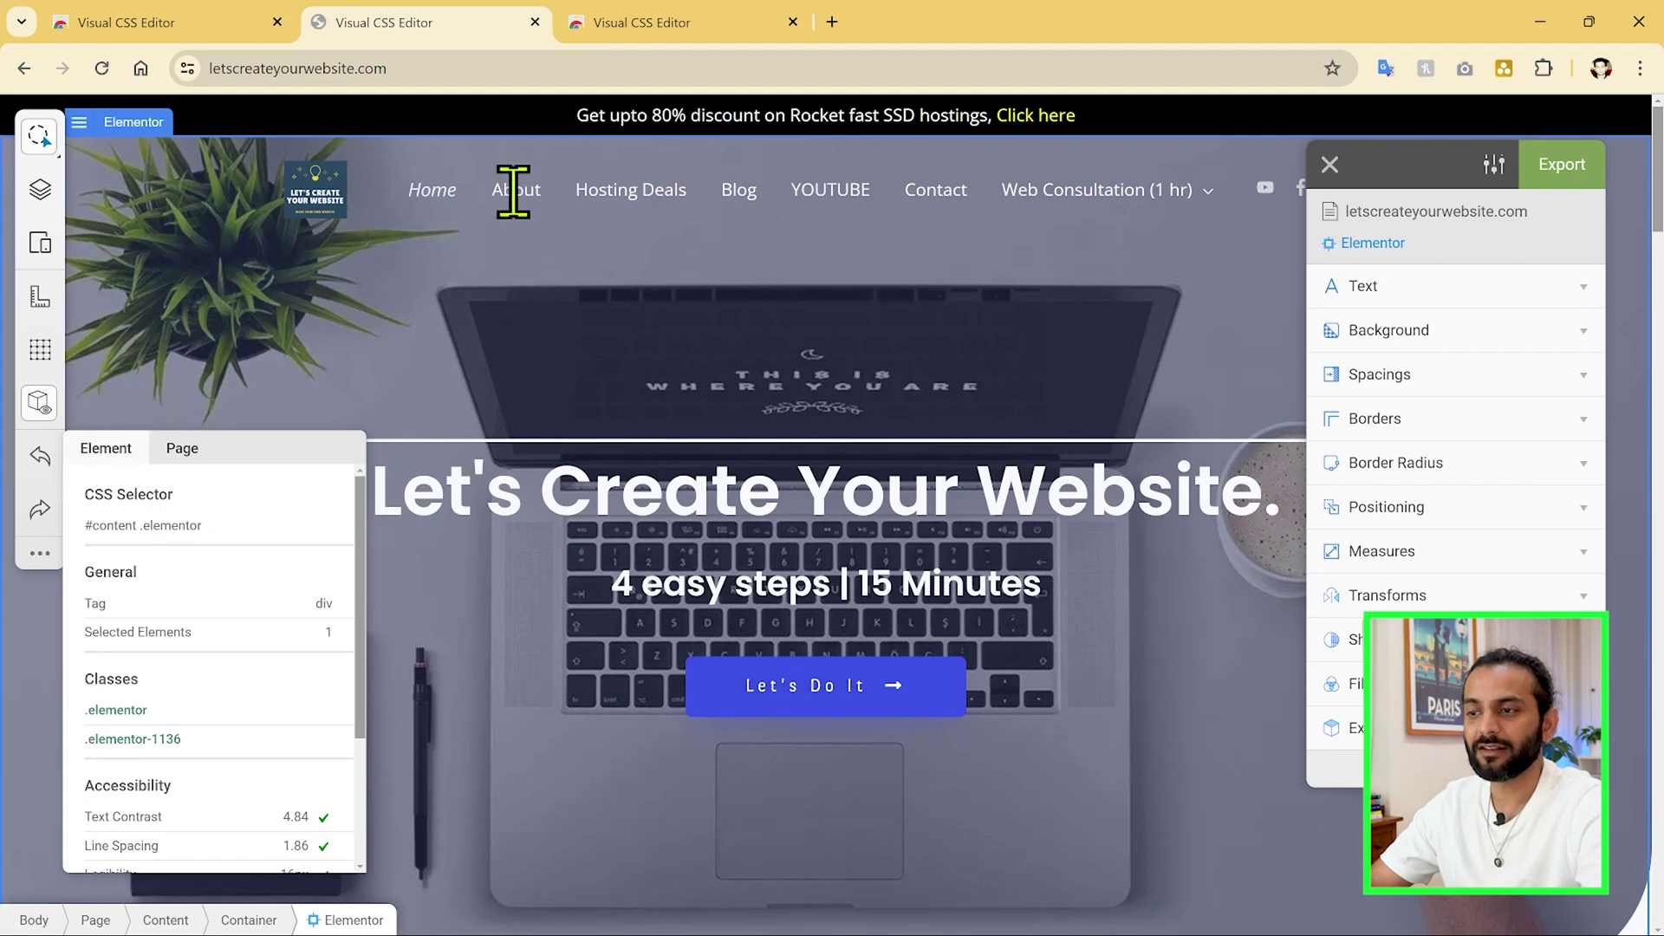
Step: Inspect the About menu link and its #primary-menu selector
left_click(521, 191)
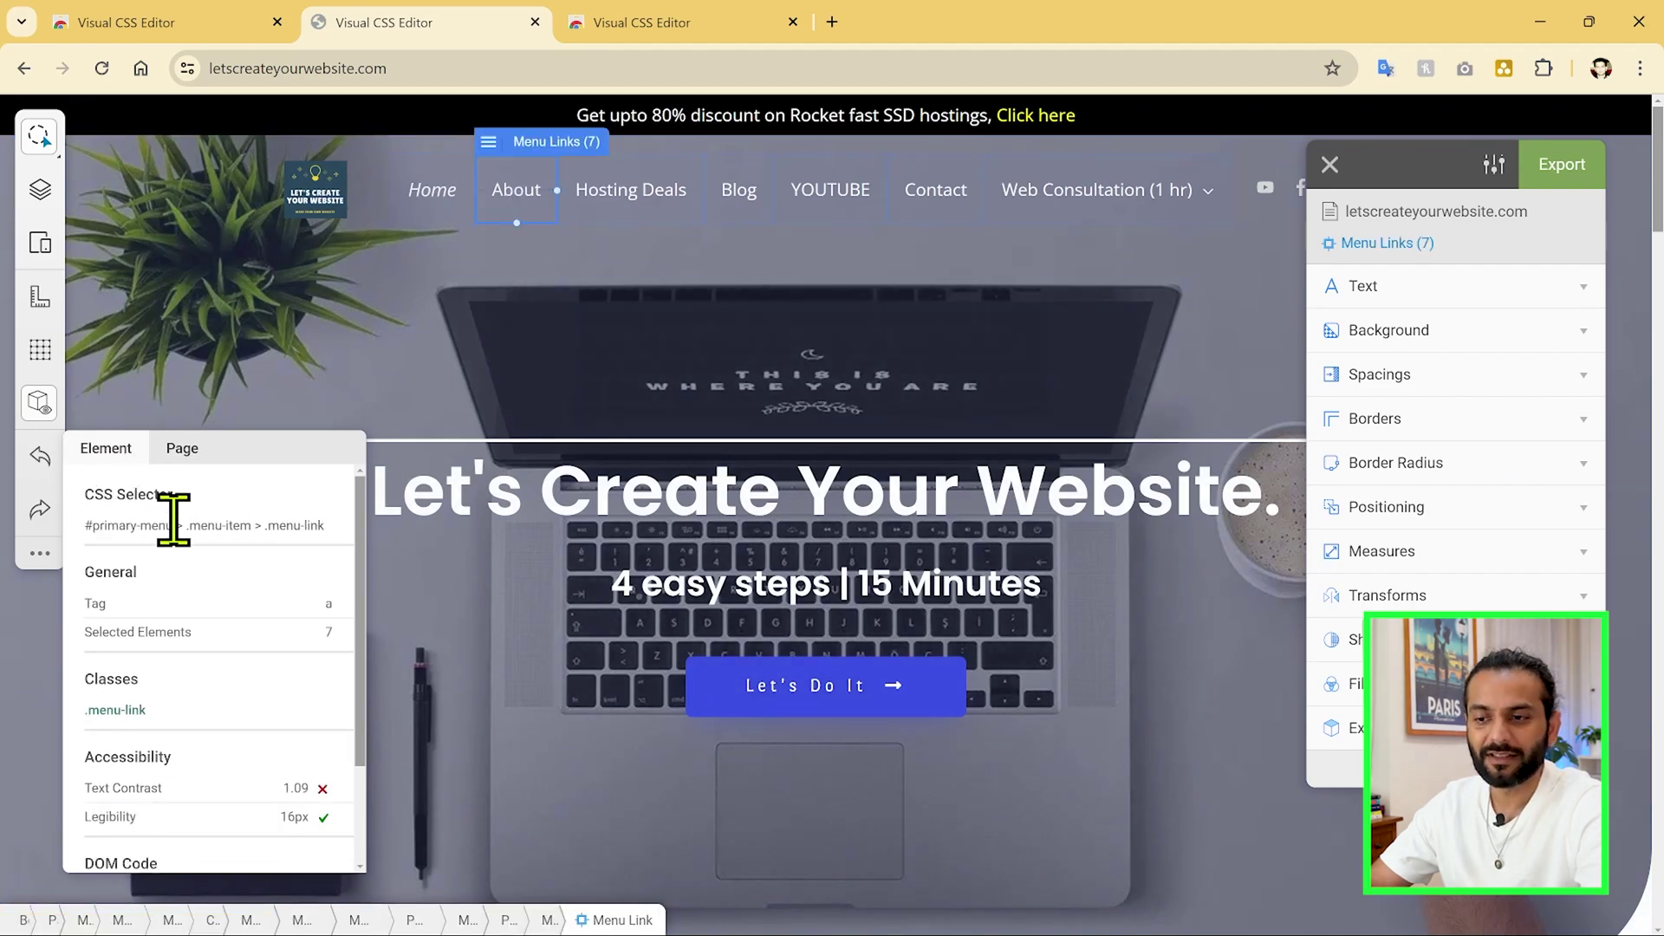
left_click_drag(90, 523, 227, 523)
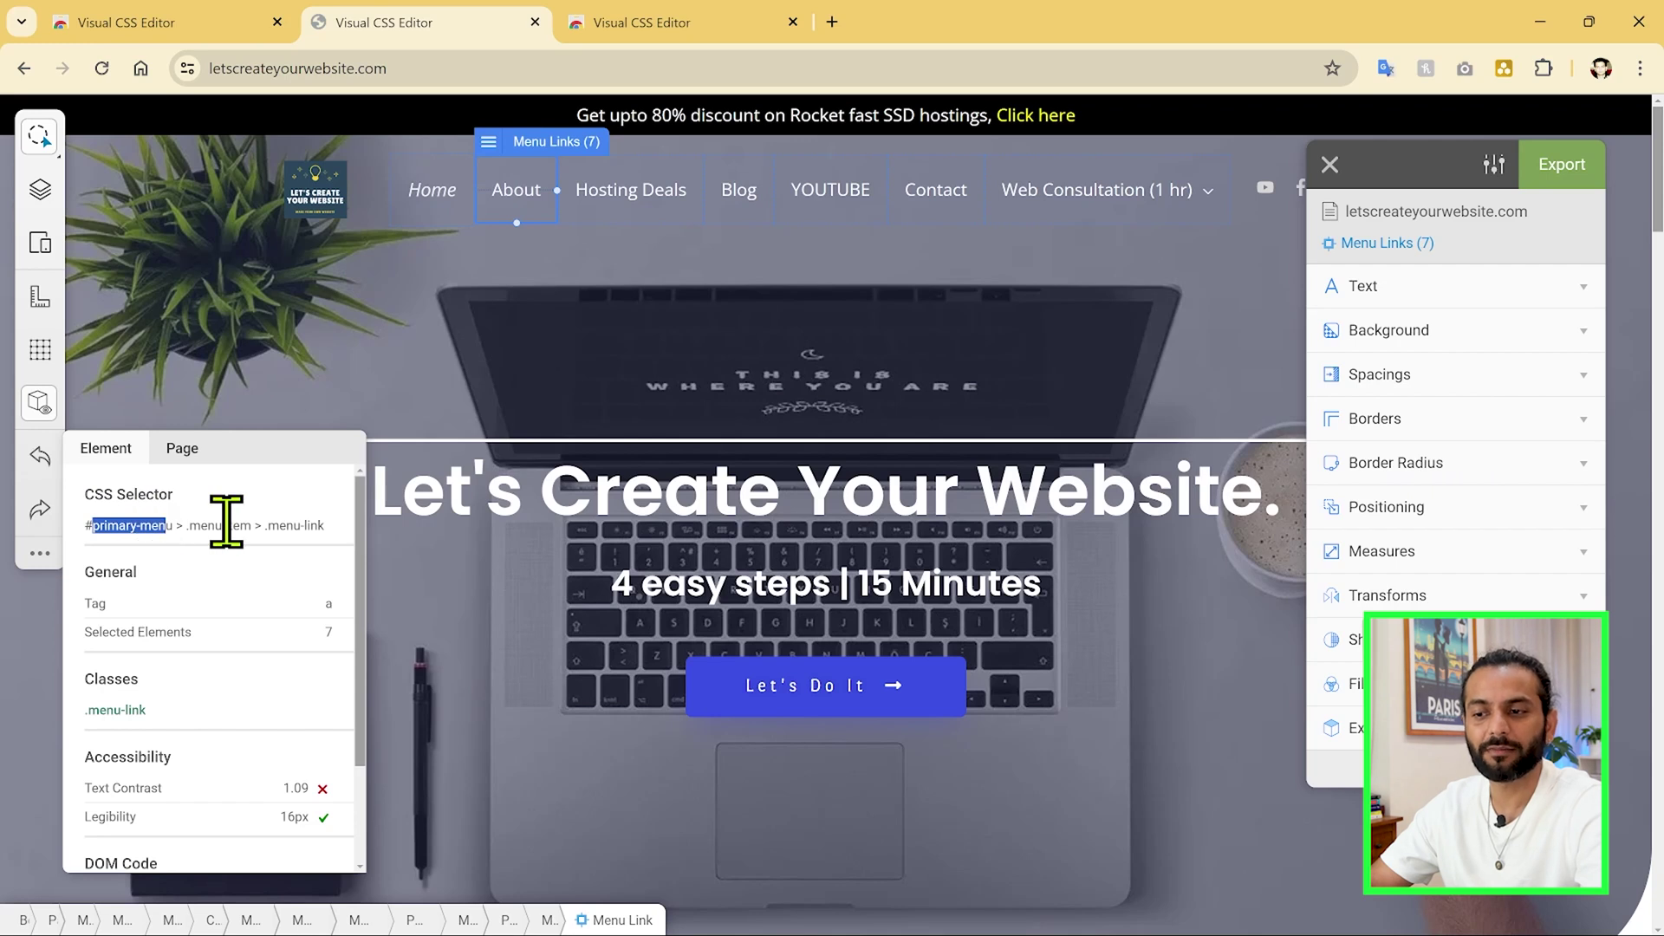
scroll(234, 632, "down", 1)
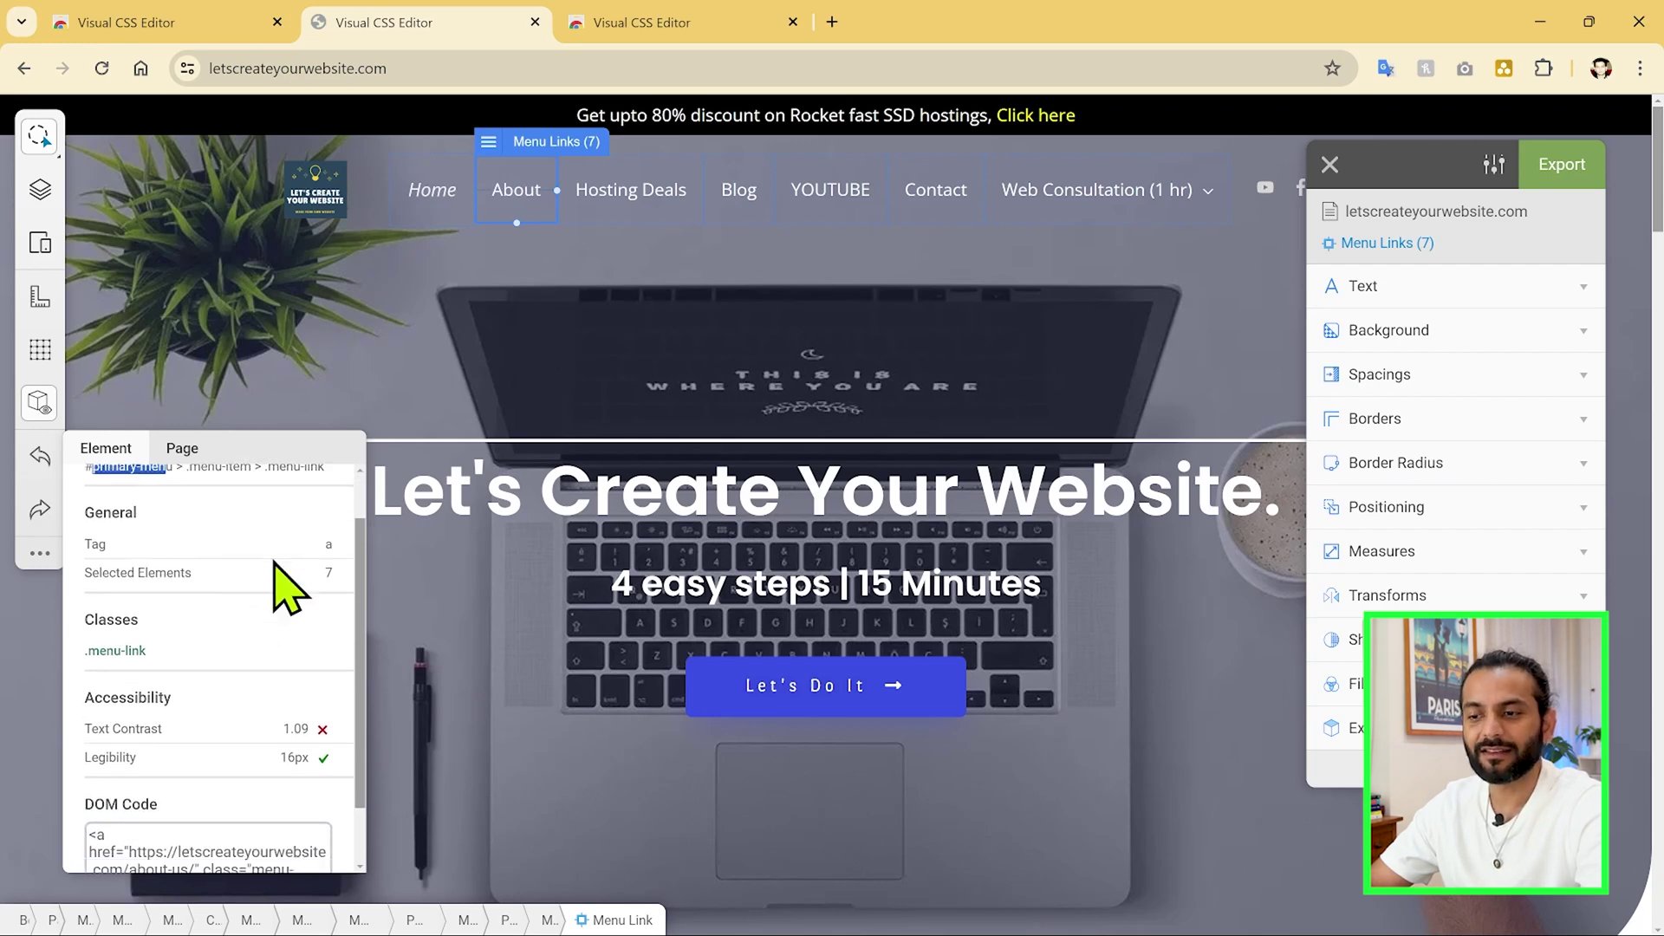
left_click(329, 538)
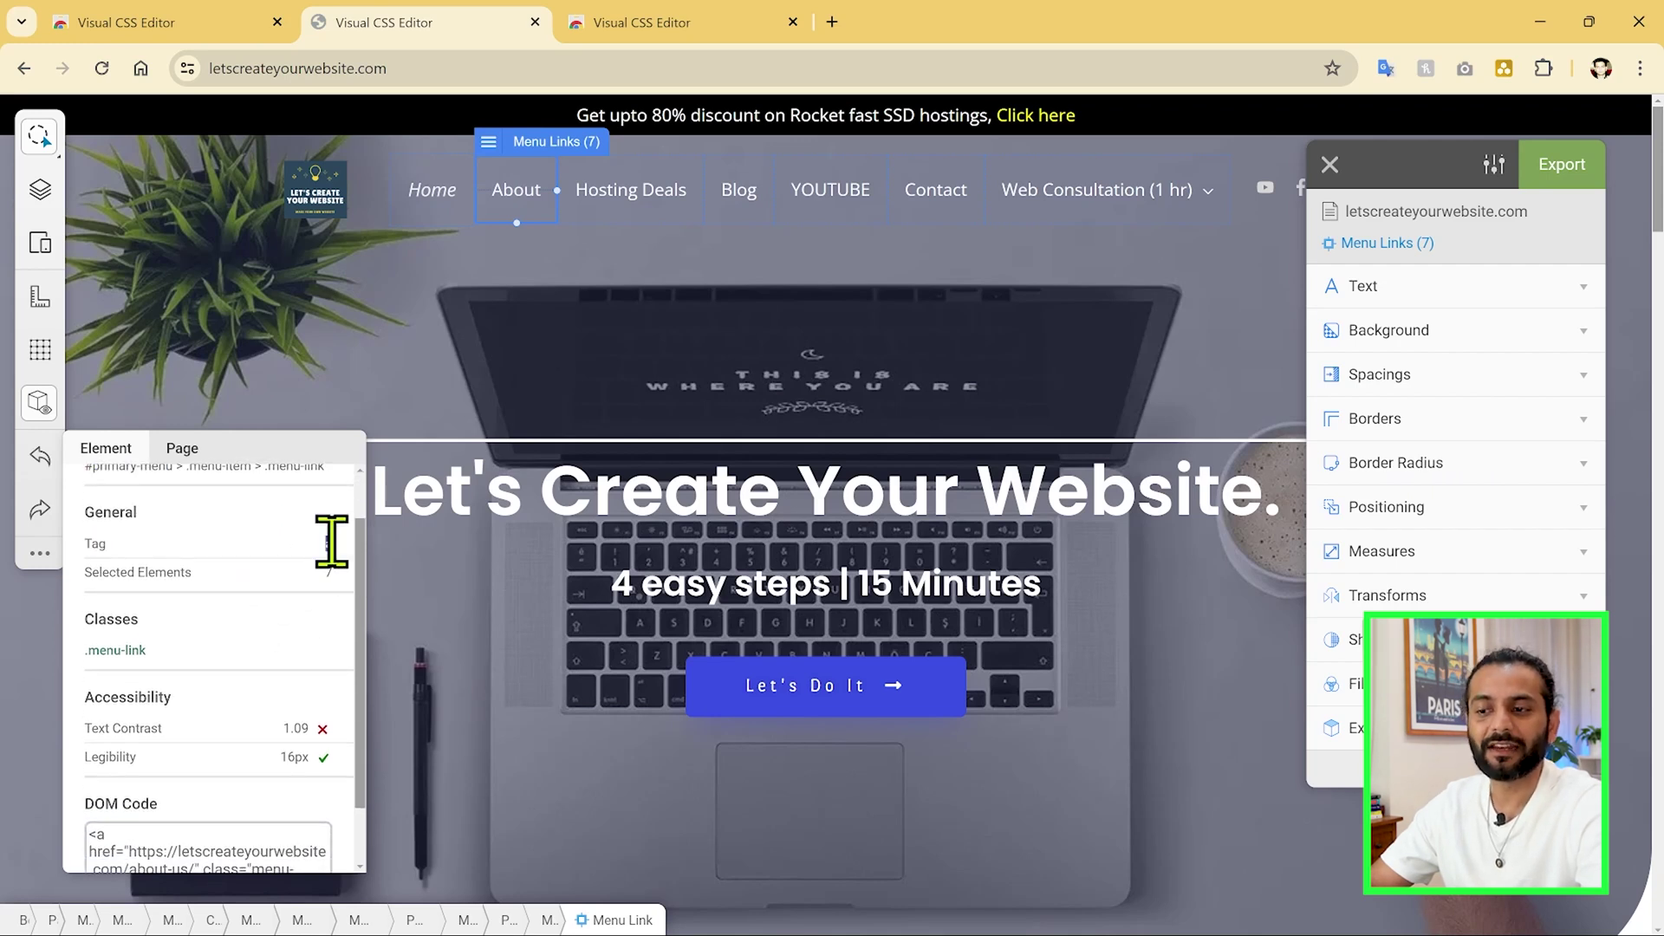
scroll(286, 663, "down", 1)
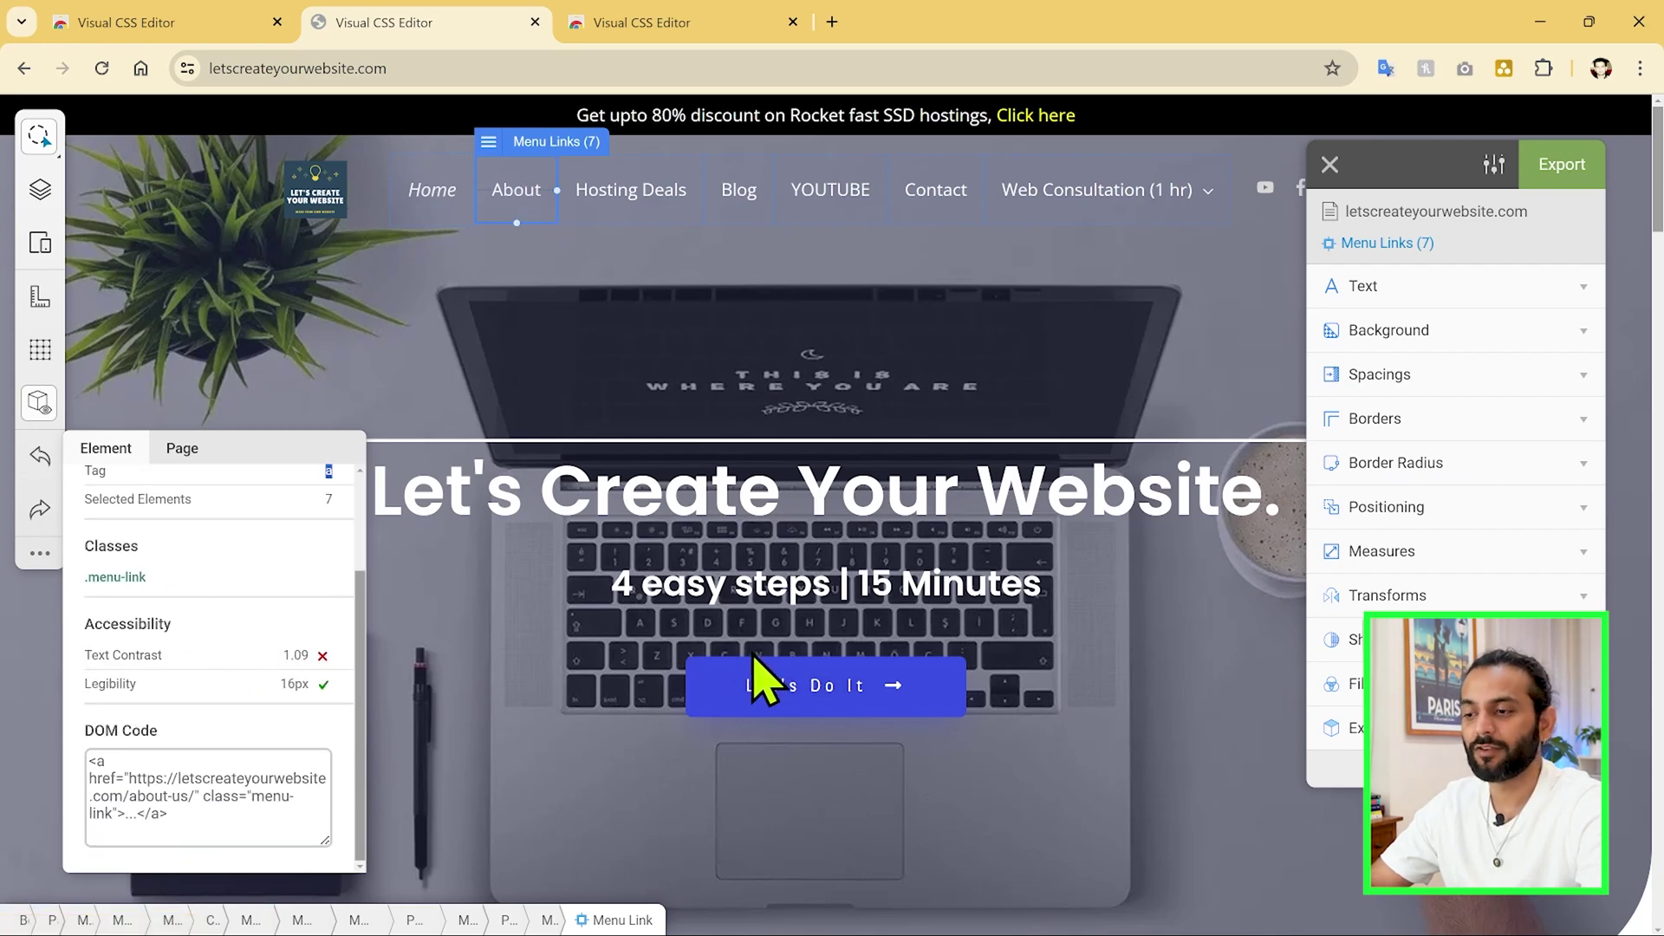
Step: Inspect the Let's Do It button and the Let's Create Your Website heading
left_click(766, 685)
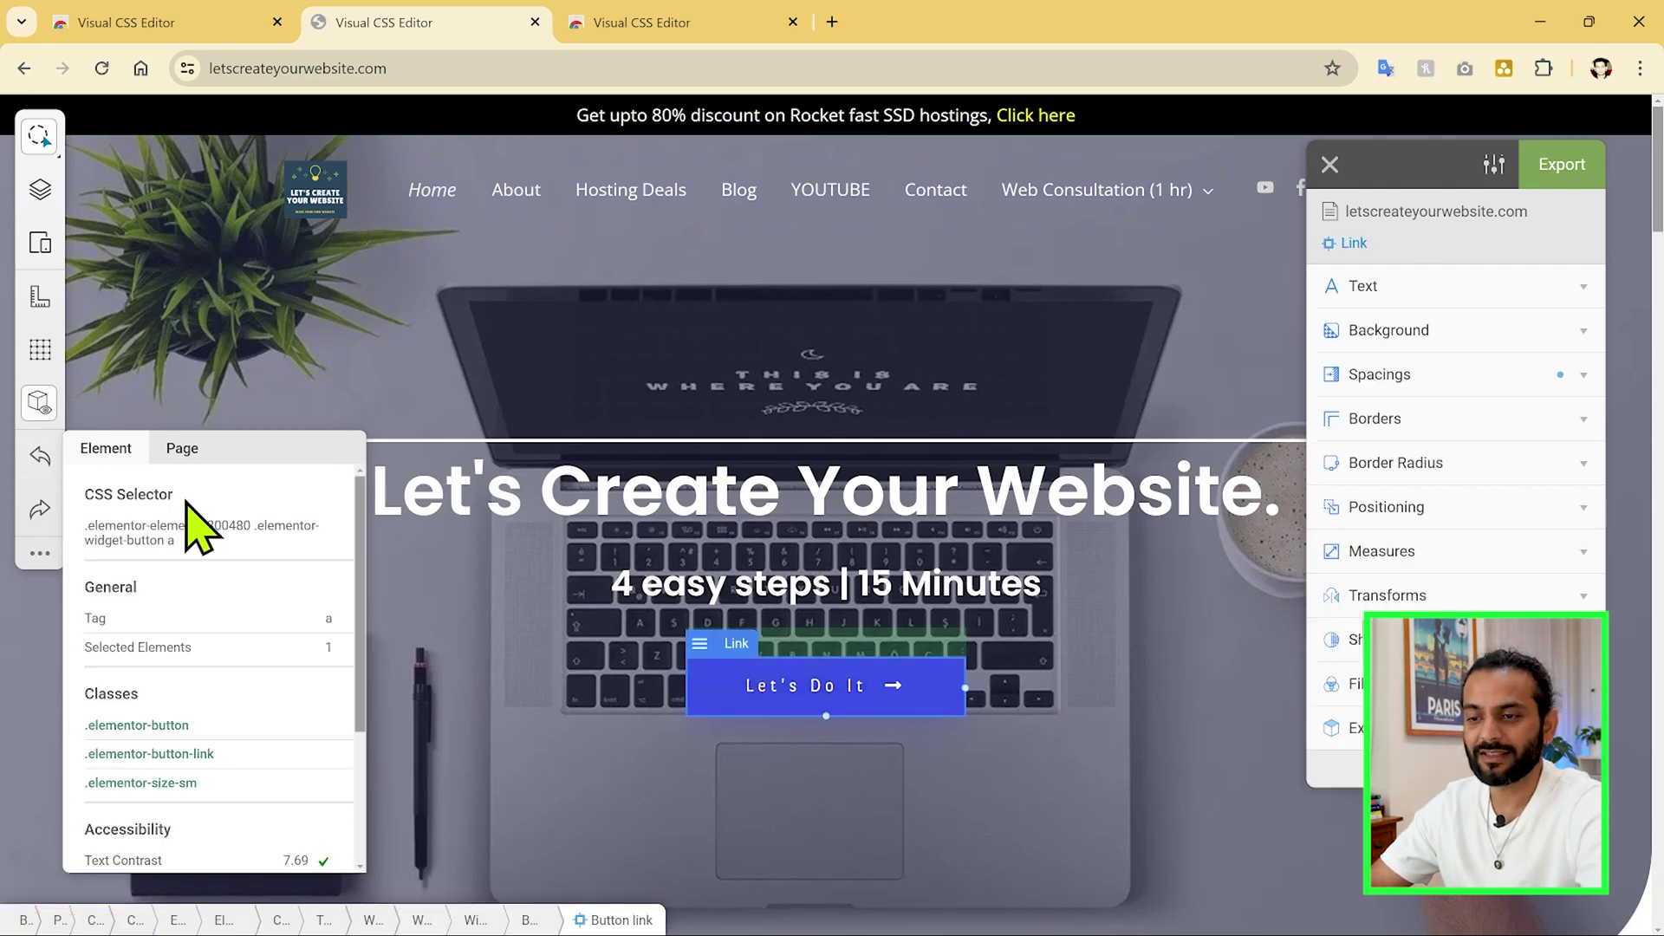
scroll(208, 628, "down", 1)
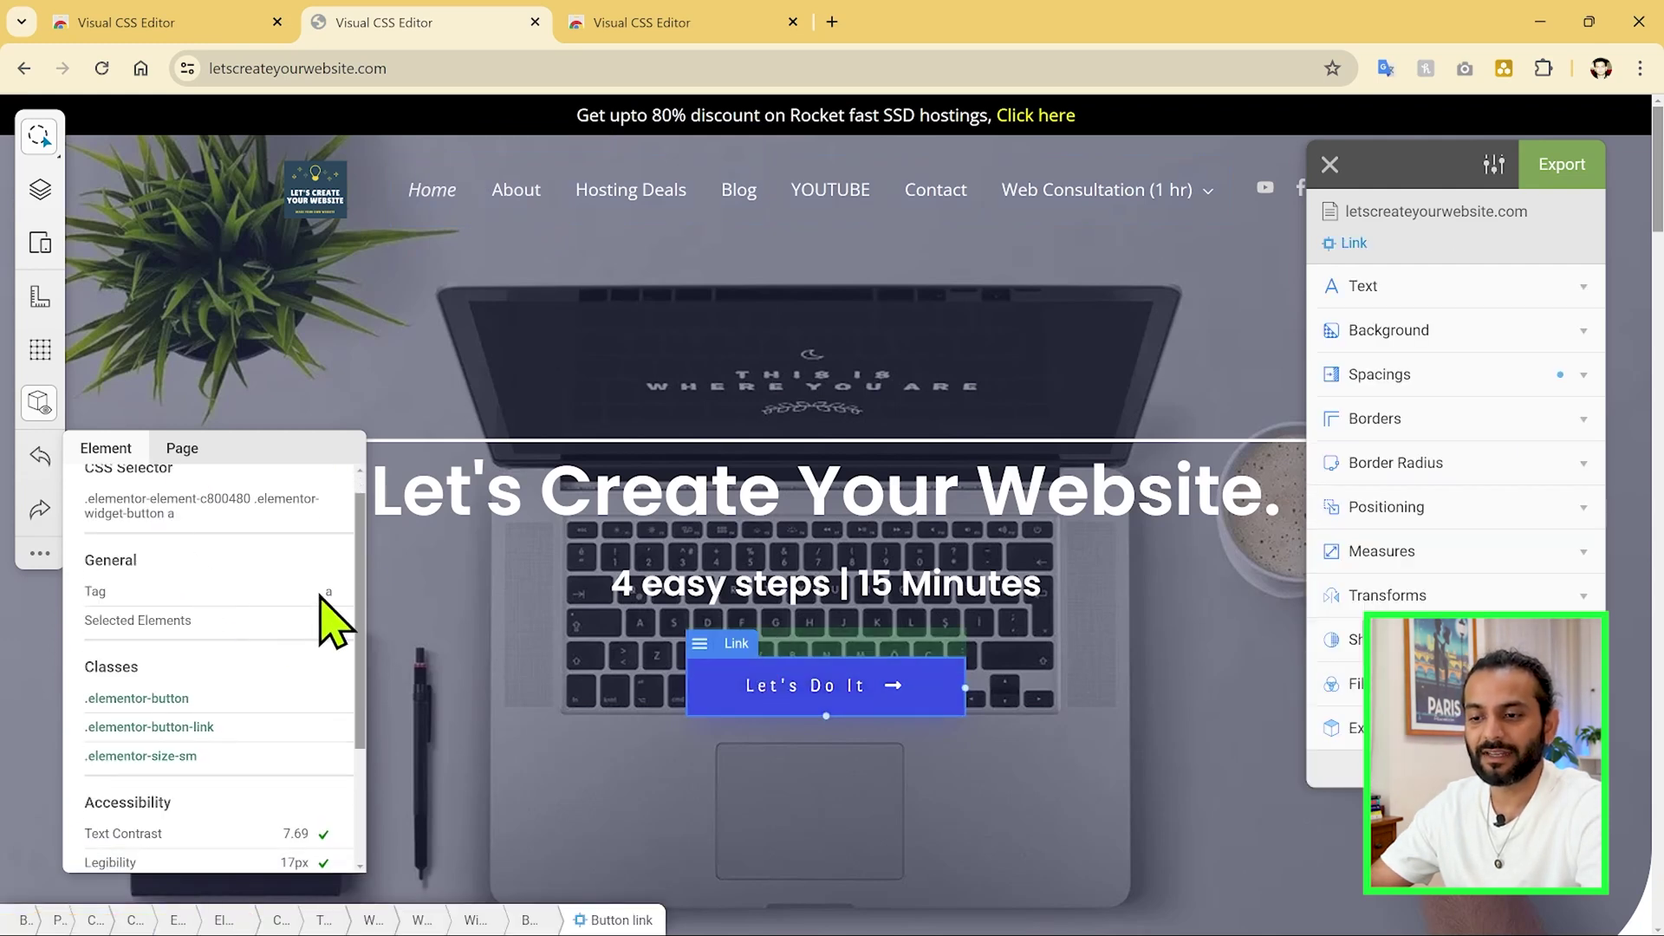
scroll(234, 731, "down", 5)
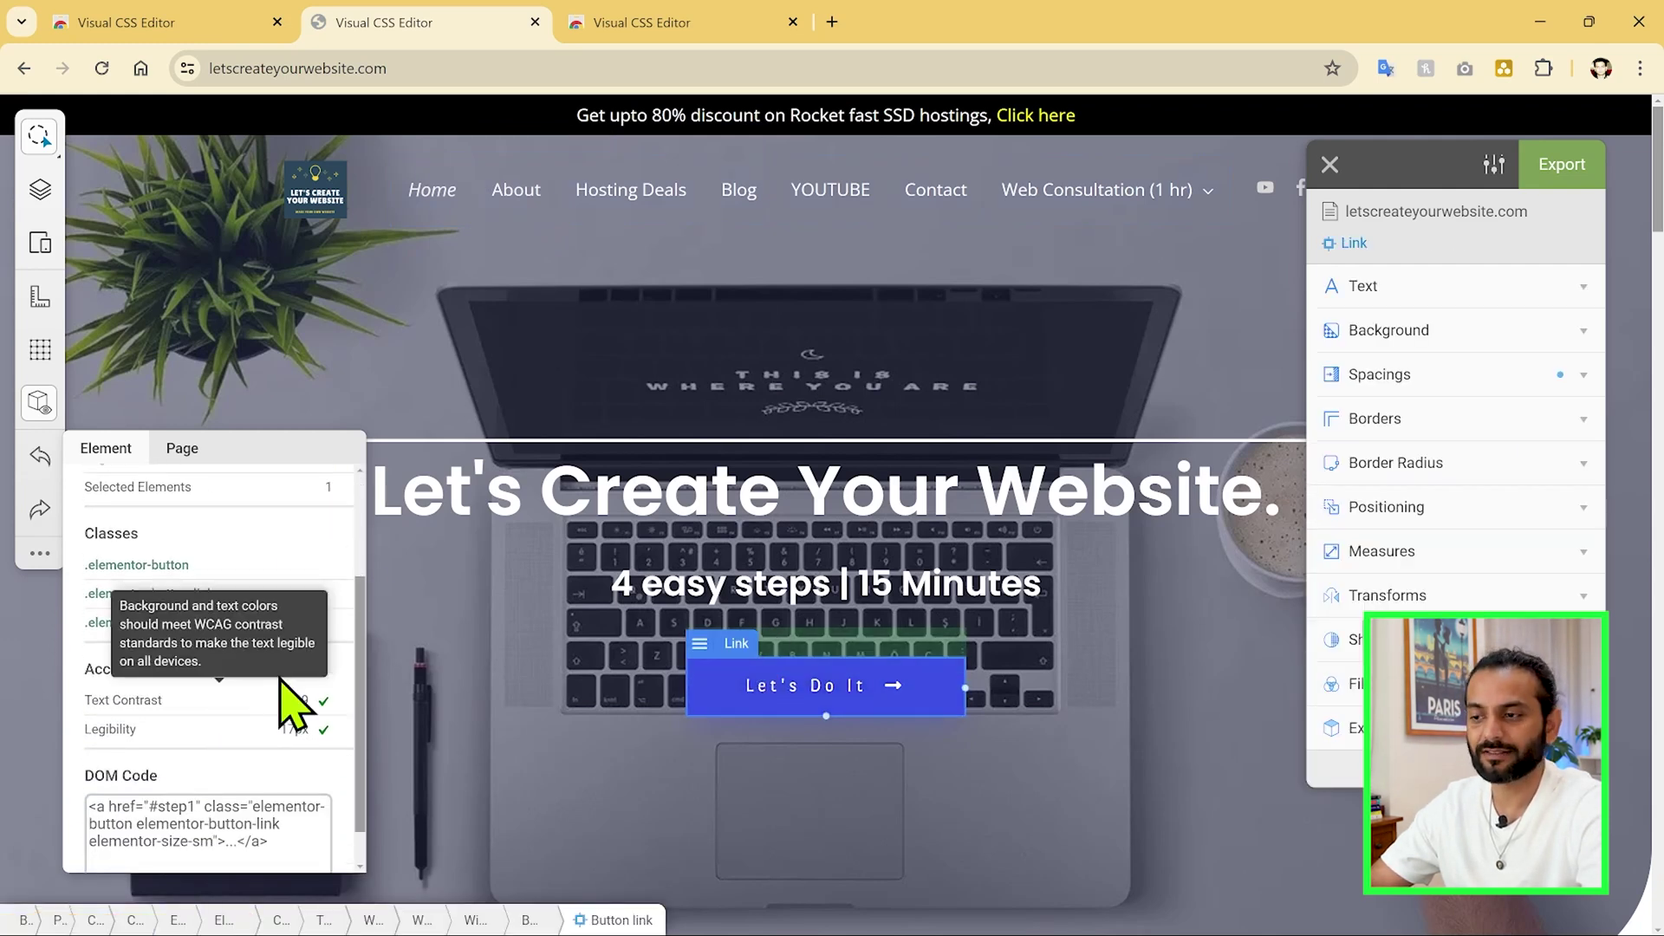
left_click(736, 508)
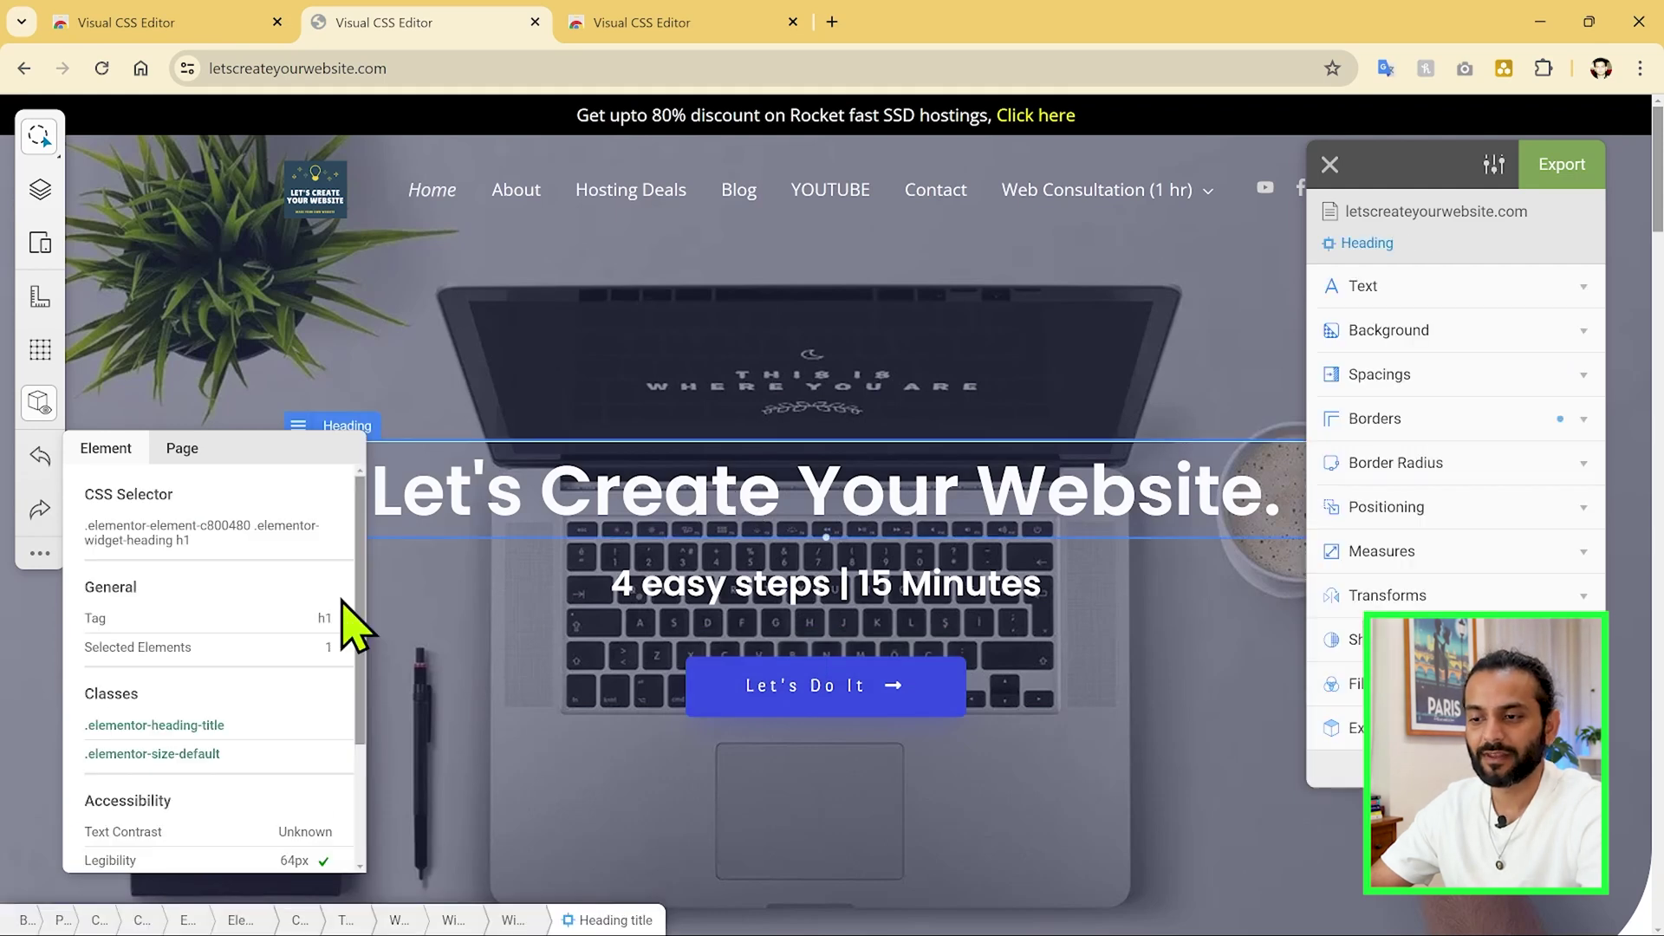
scroll(217, 650, "down", 3)
scroll(221, 672, "up", 3)
Step: Reselect the About menu link and scroll down to the Step 1 and Step 2 sections
left_click(517, 190)
scroll(840, 583, "down", 5)
scroll(836, 581, "up", 5)
scroll(837, 583, "down", 8)
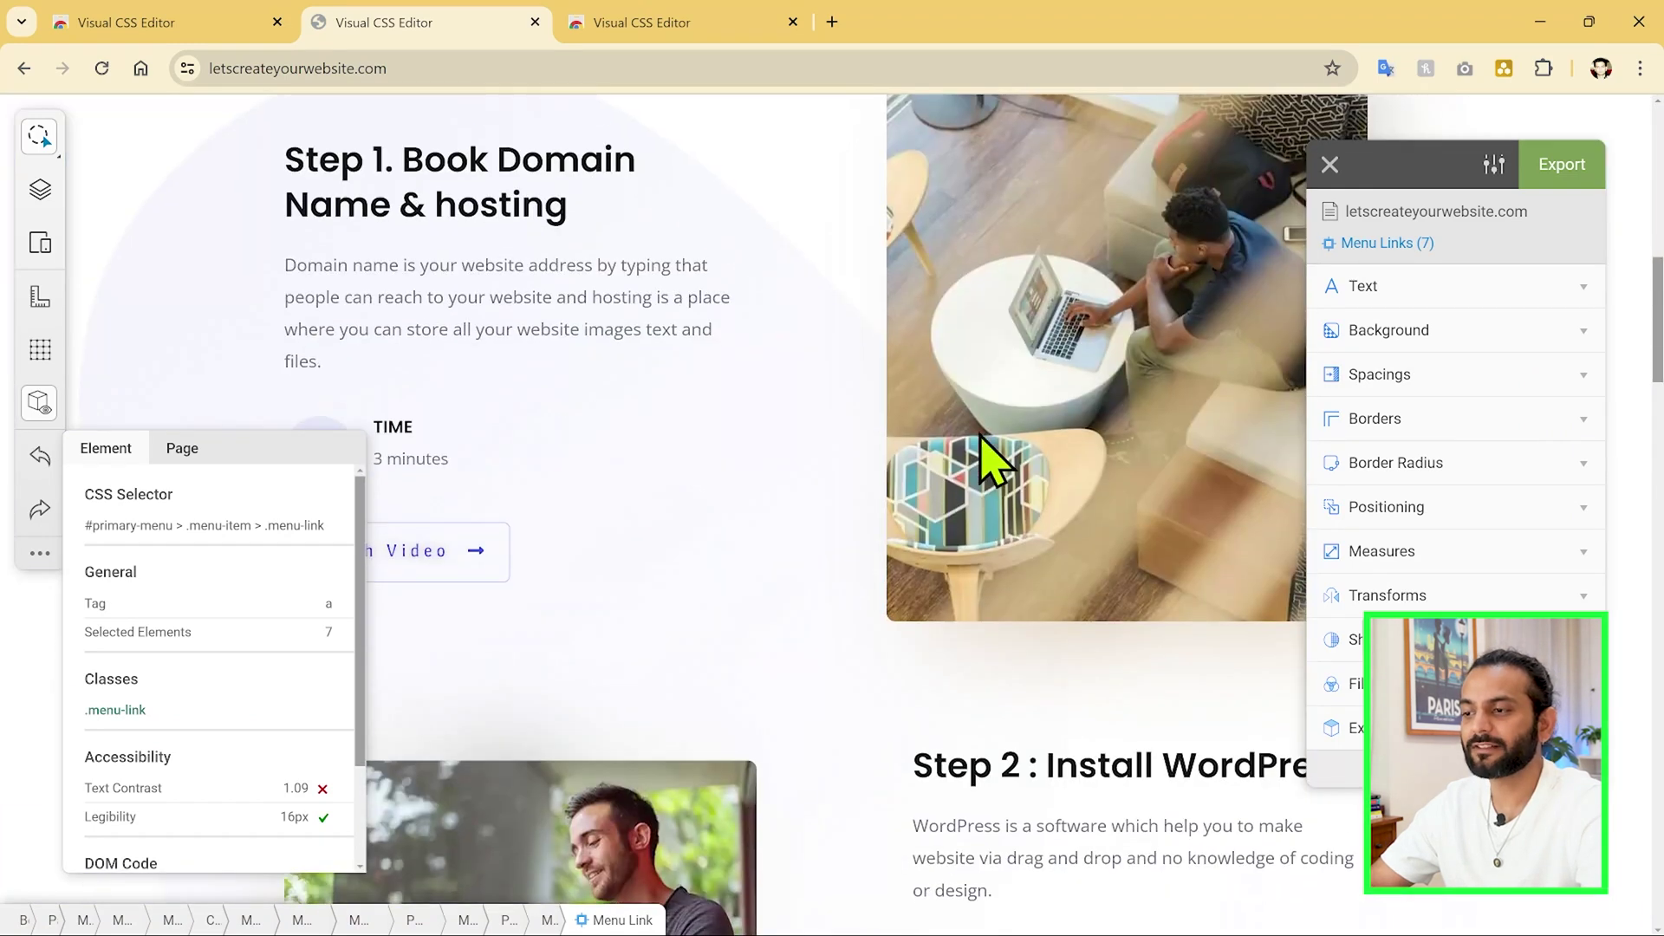
Step: Give the Step 1 photo 82 px left padding and show the list of all page styles
key("Escape")
left_click(1014, 442)
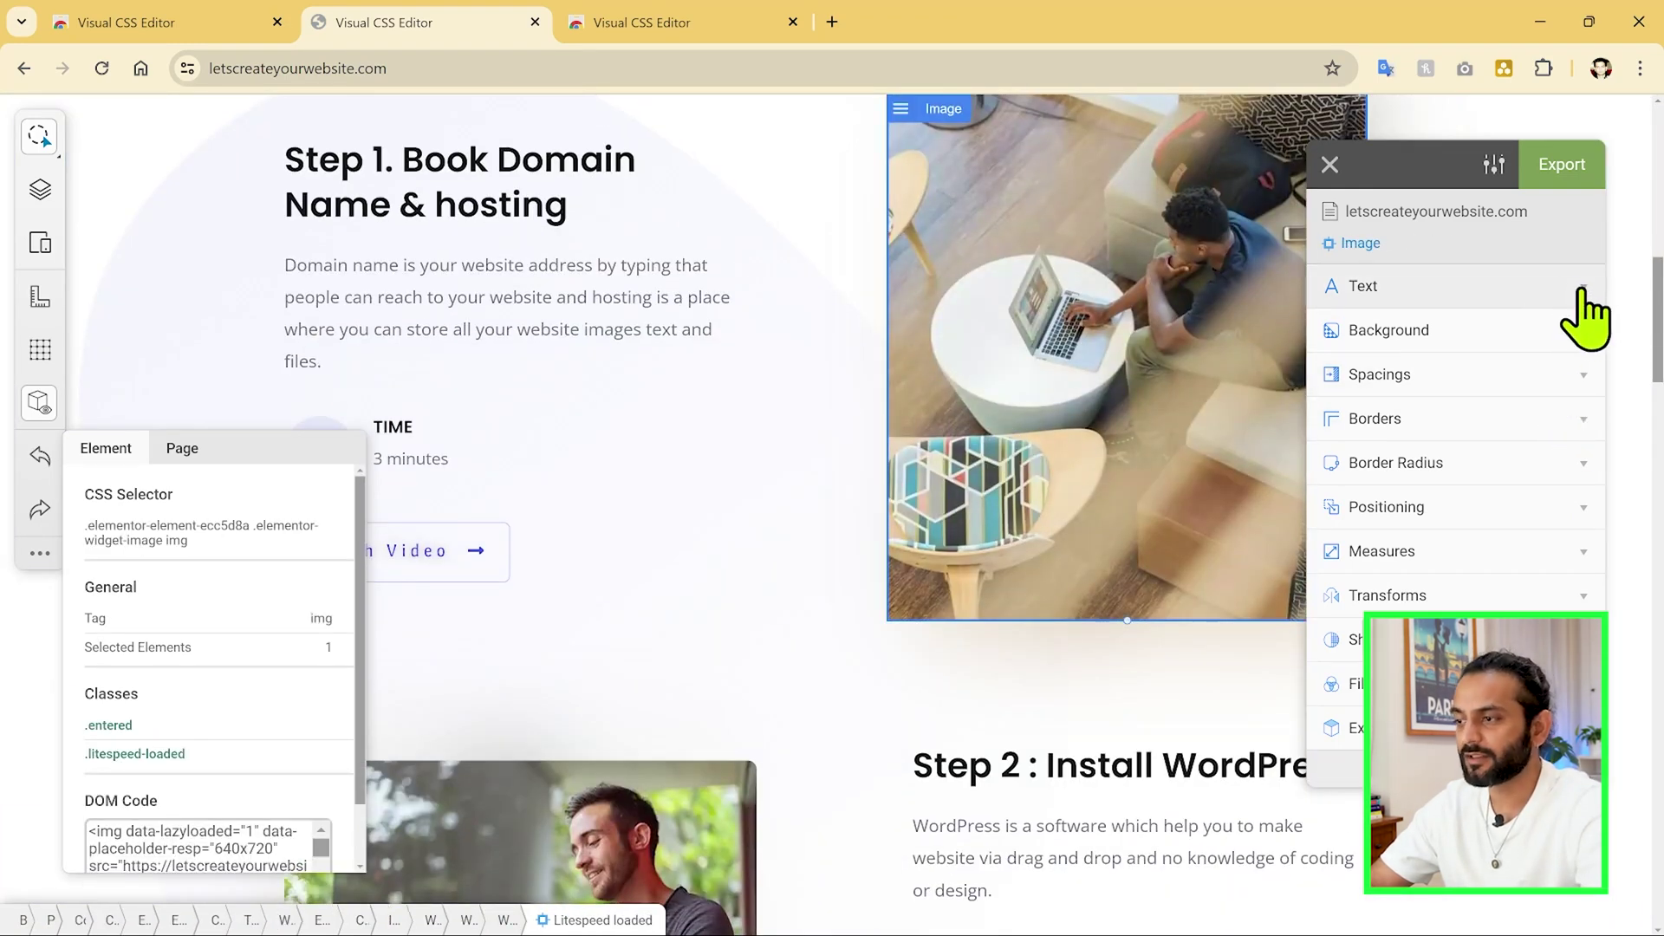
left_click(1578, 373)
left_click_drag(1327, 396, 1391, 396)
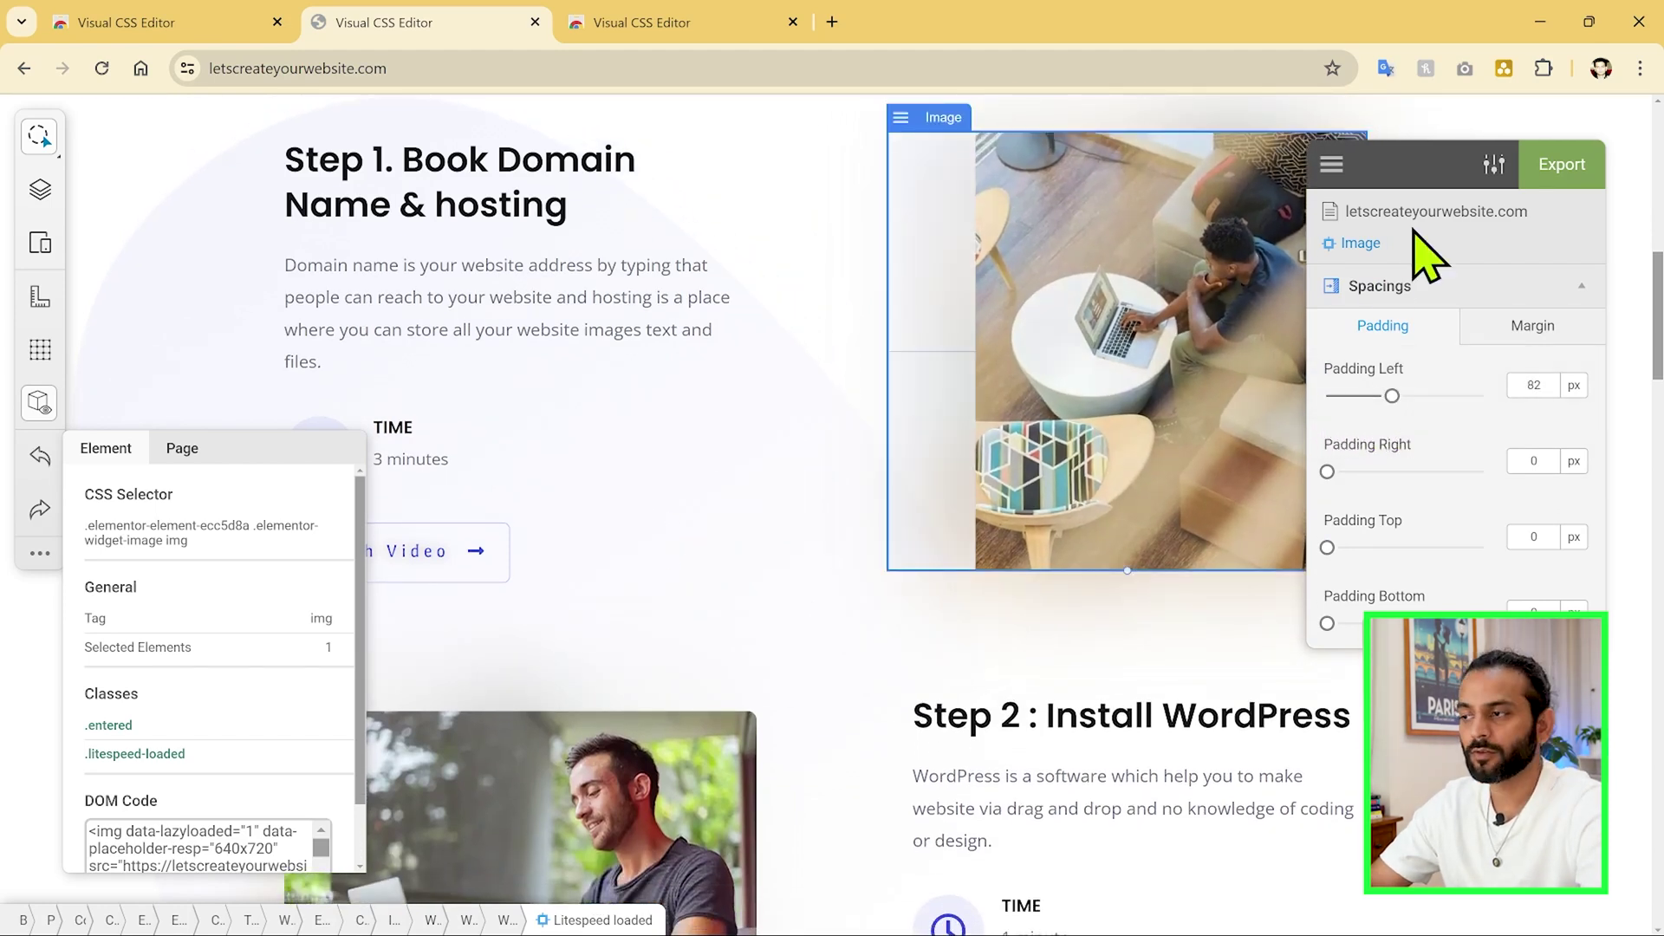
left_click(1494, 173)
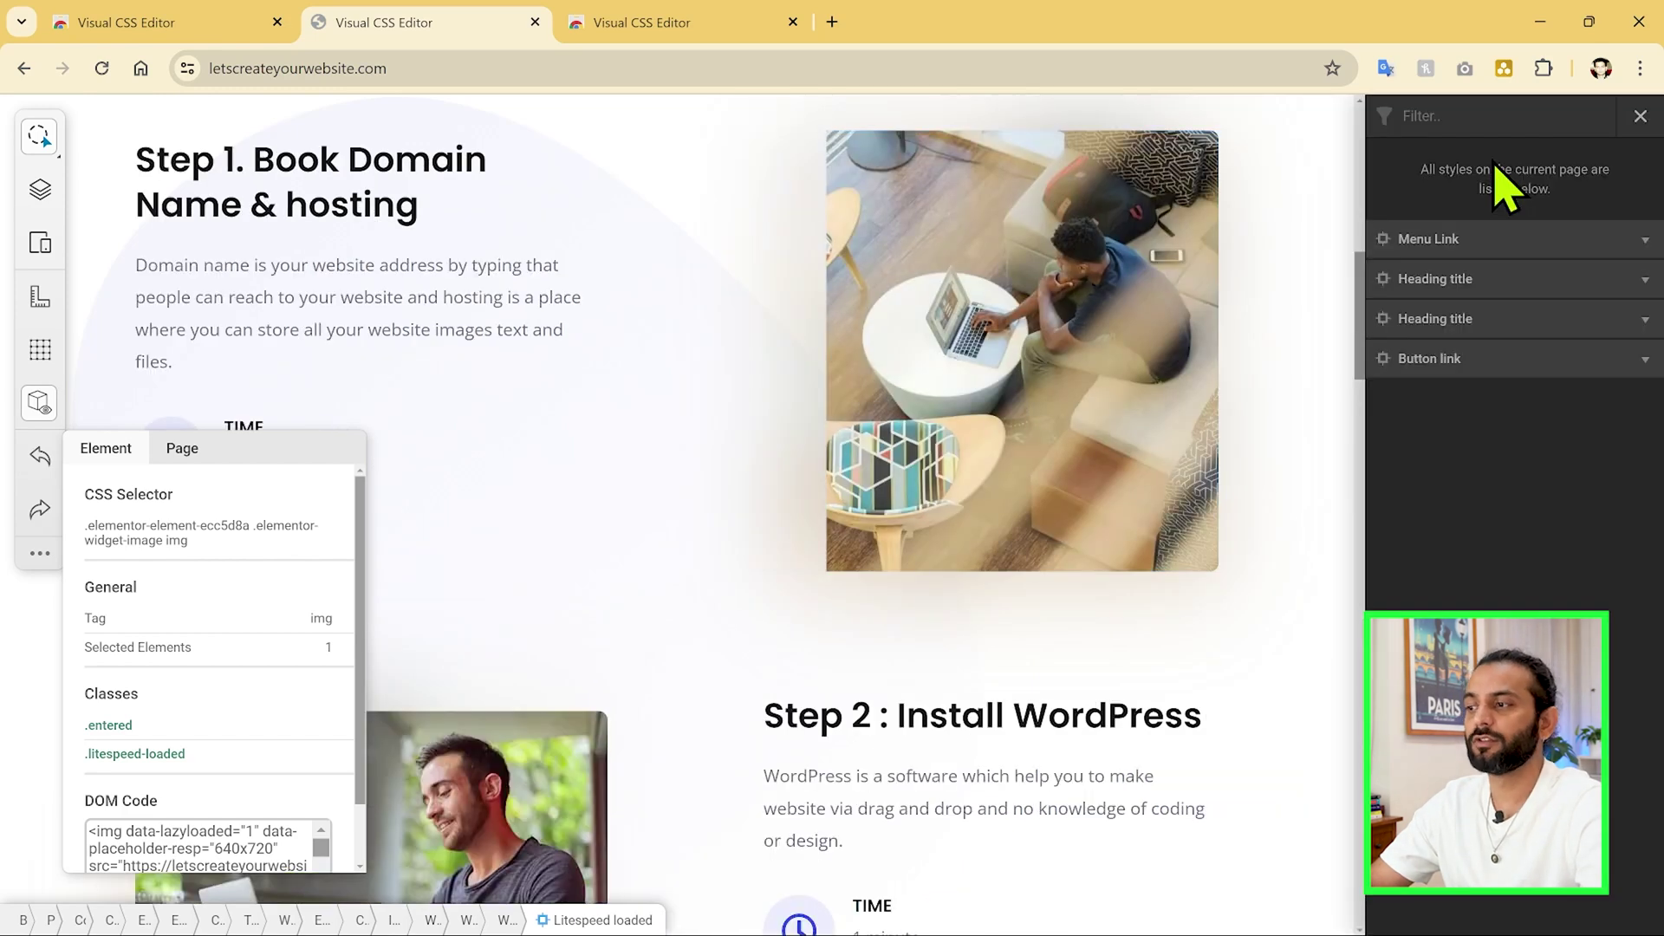
Step: Read the Menu Link rule (17px, italic, capitalize), then close the styles list
left_click(1645, 241)
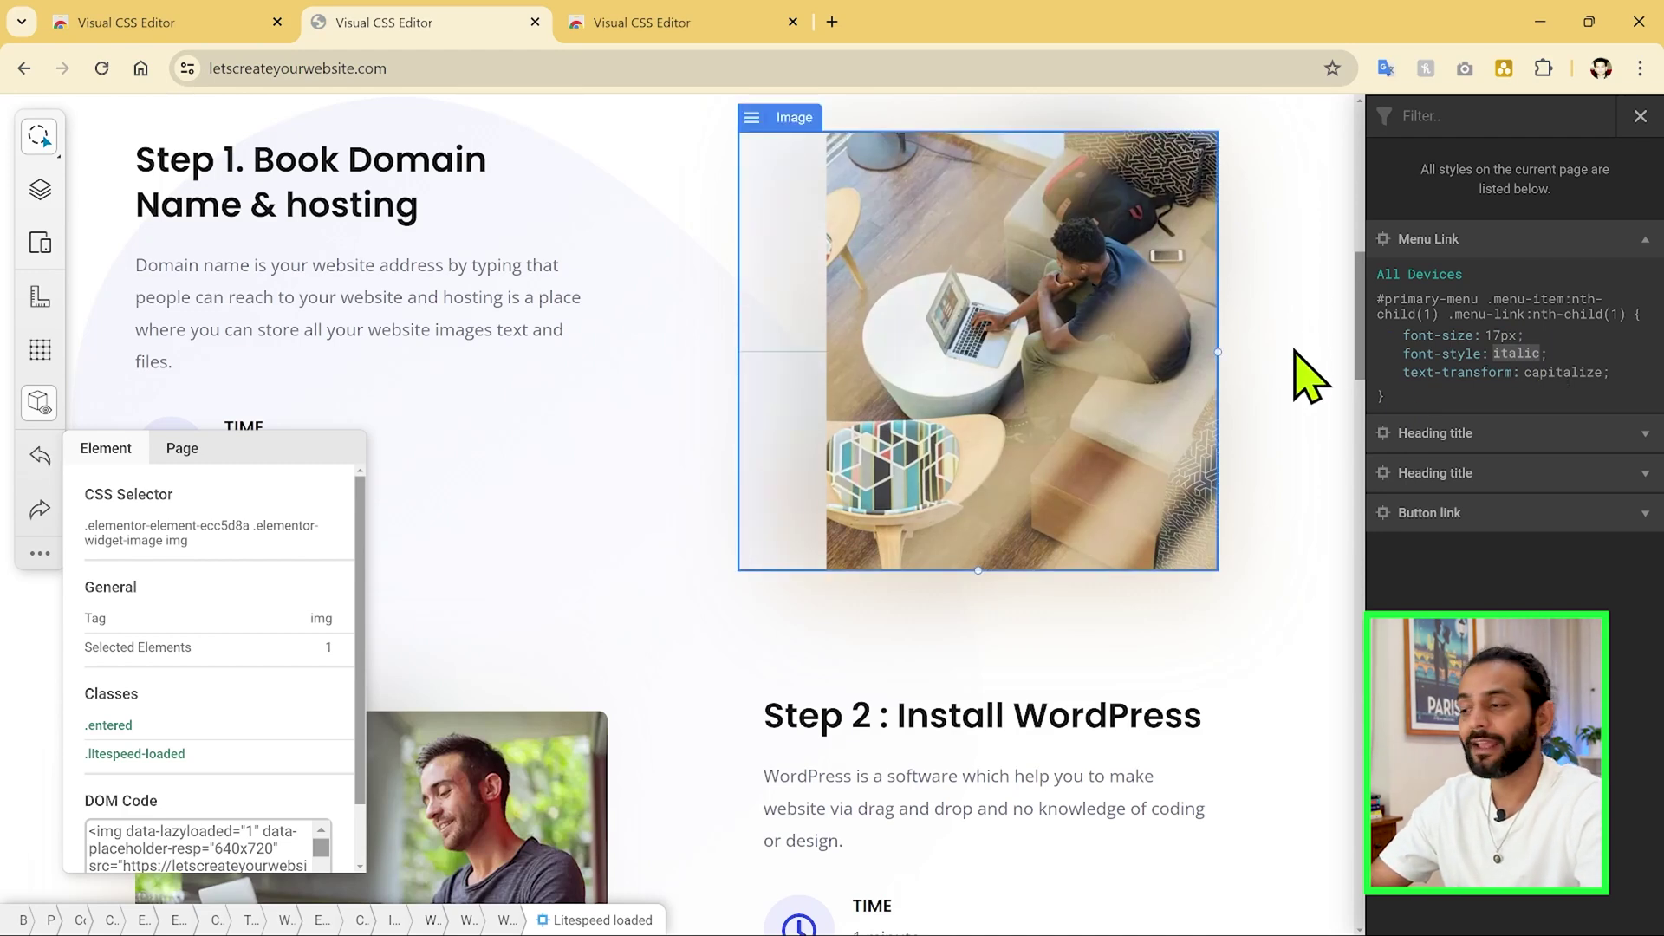
left_click(1641, 116)
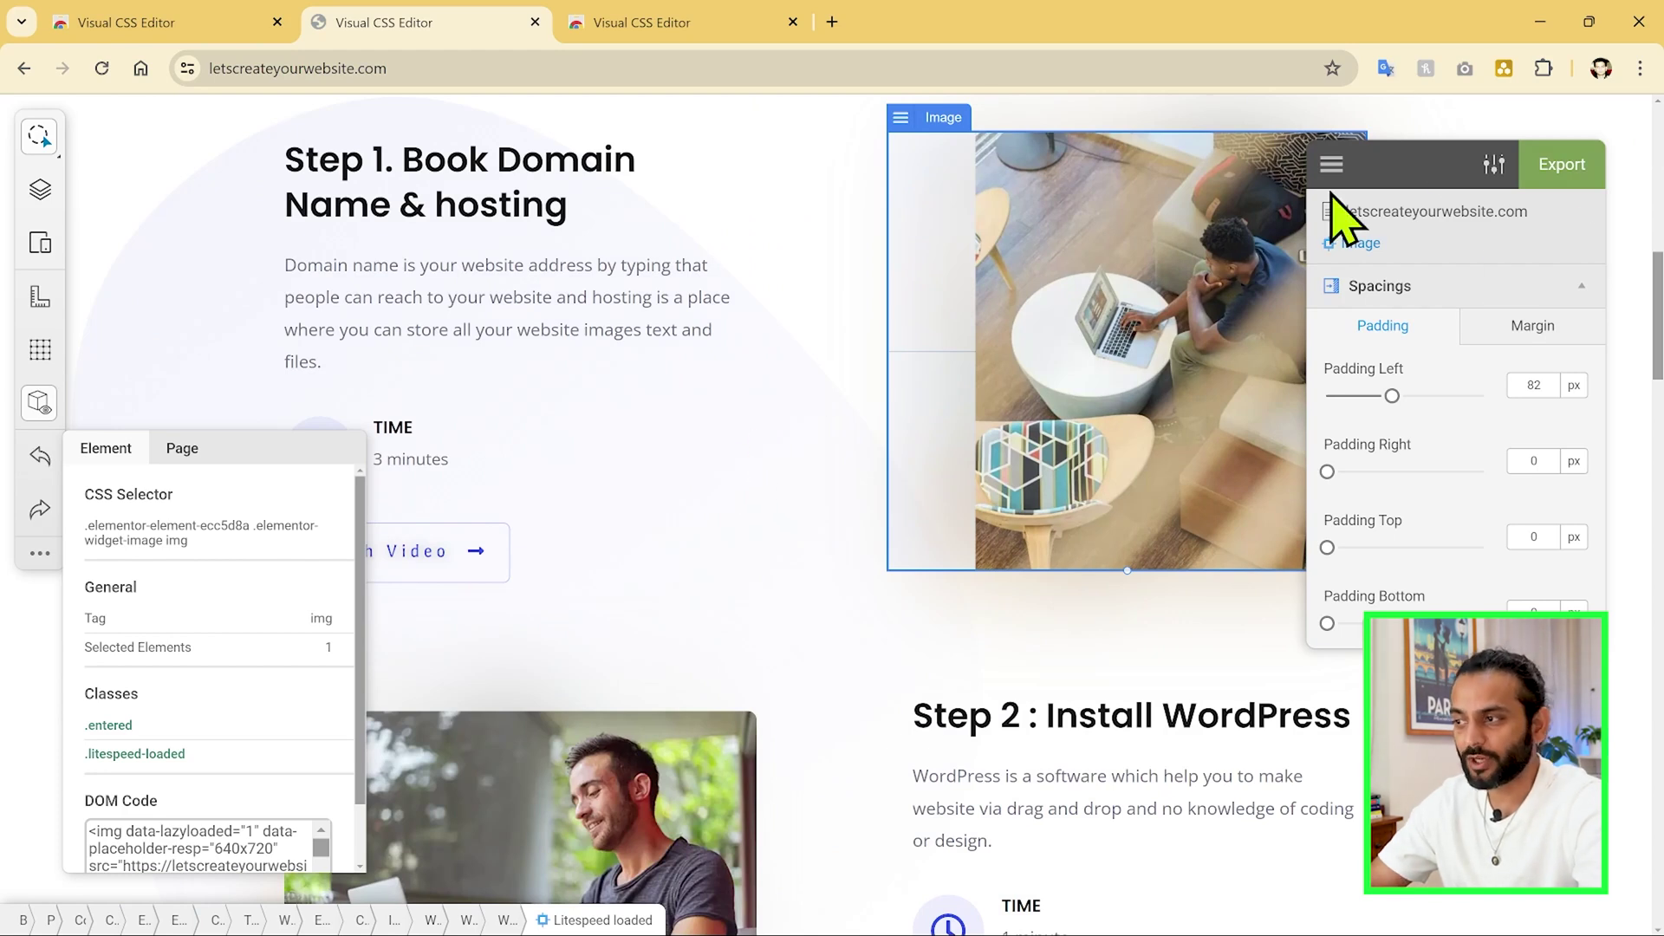
Step: Attempt a CSS export and follow the Professional Plan prompt to the pricing site
left_click(1567, 166)
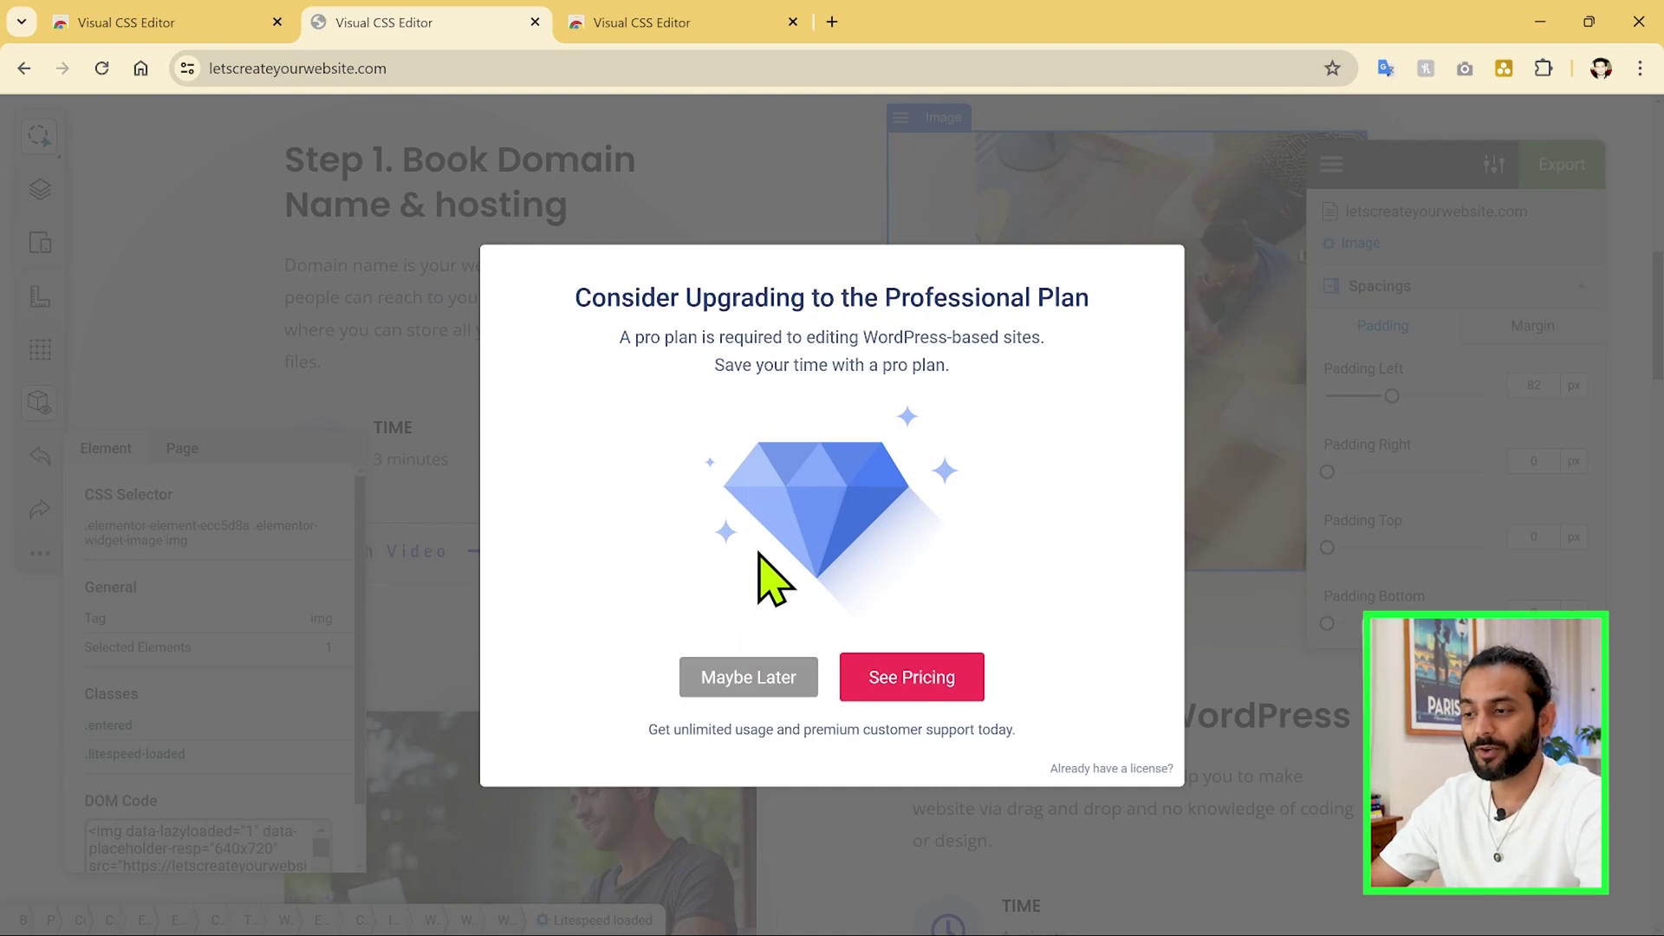
left_click(913, 678)
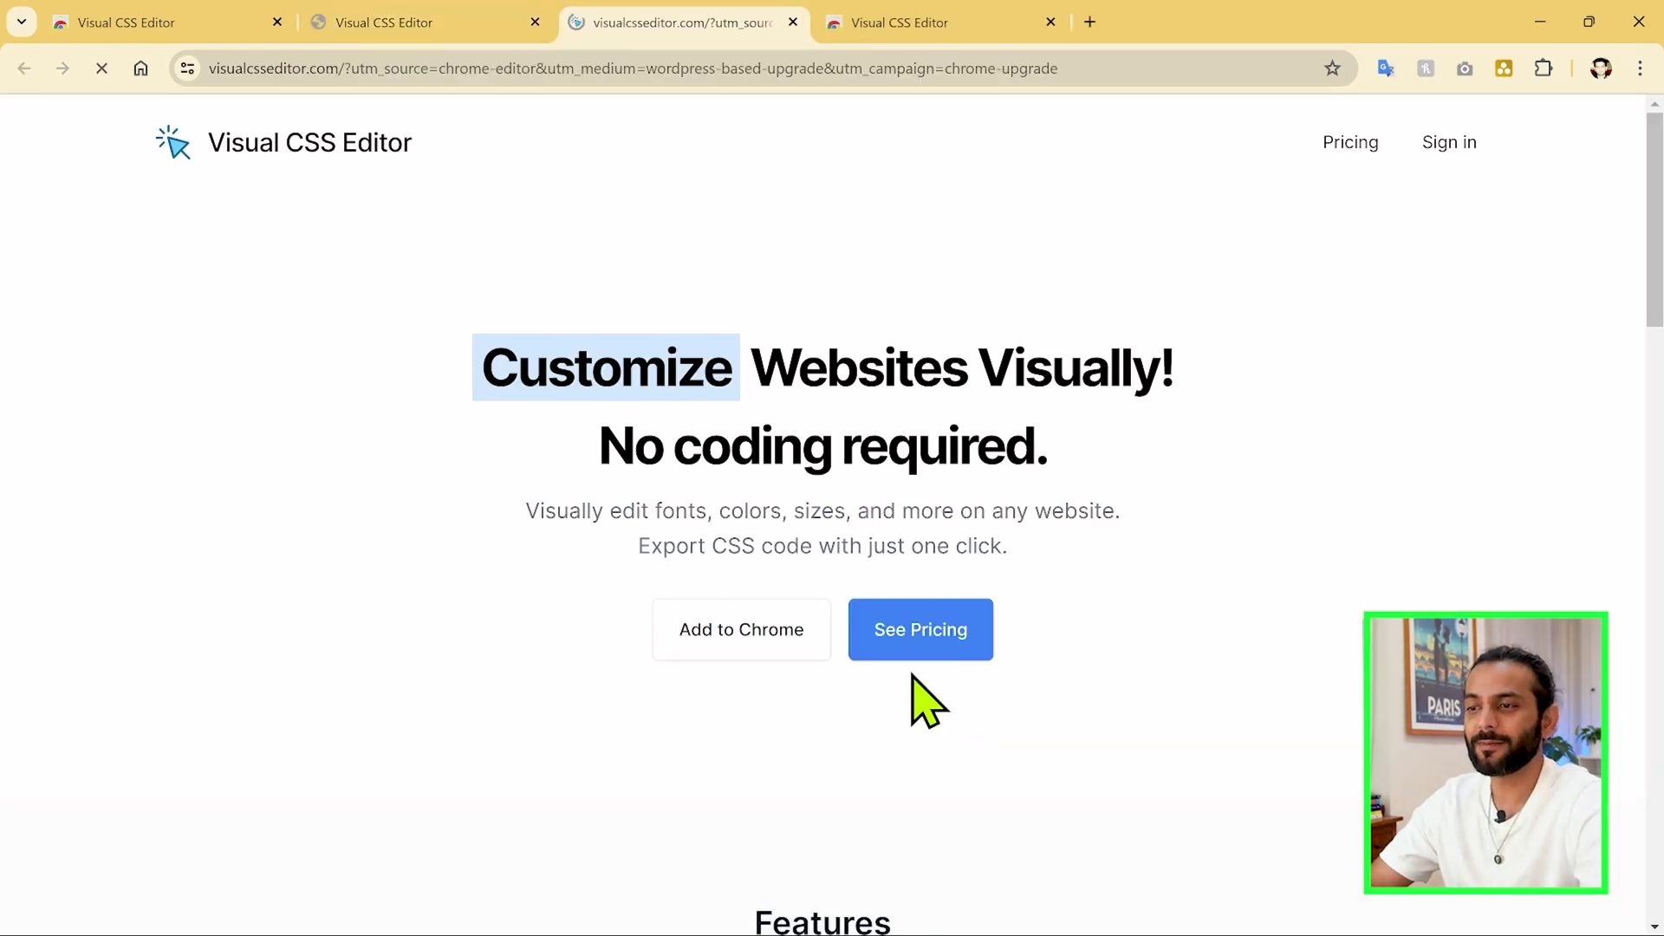
Step: Open the pricing section and highlight the free Starter plan's 100 monthly edits and Premium's $30/year
left_click(912, 628)
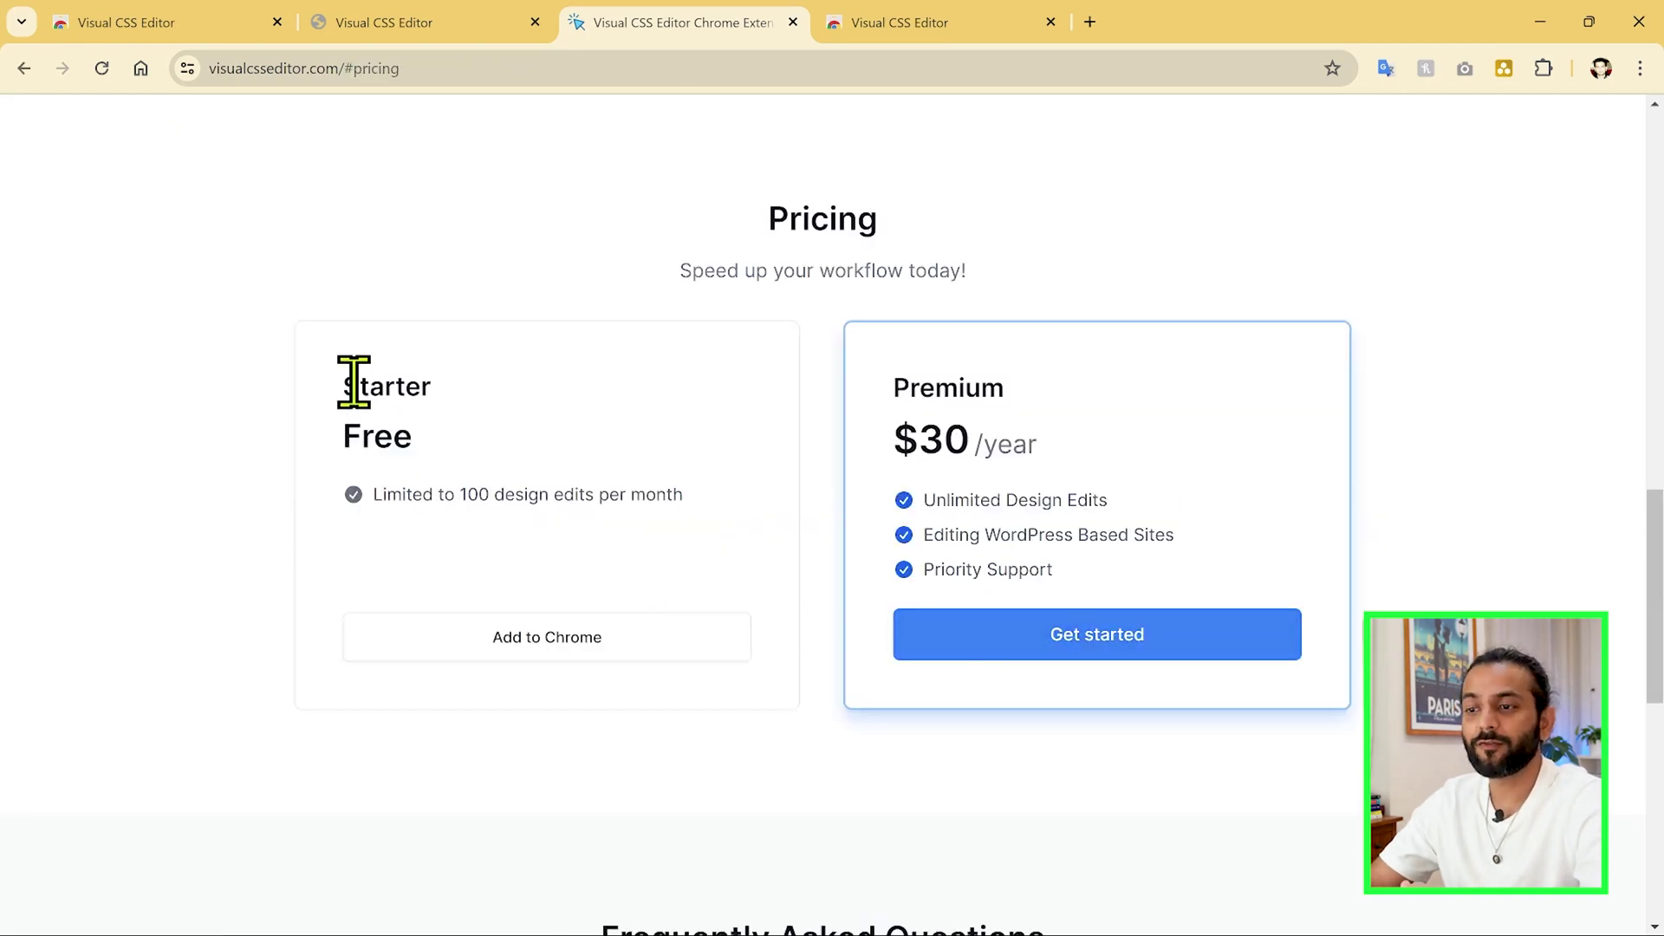
left_click_drag(348, 379, 476, 460)
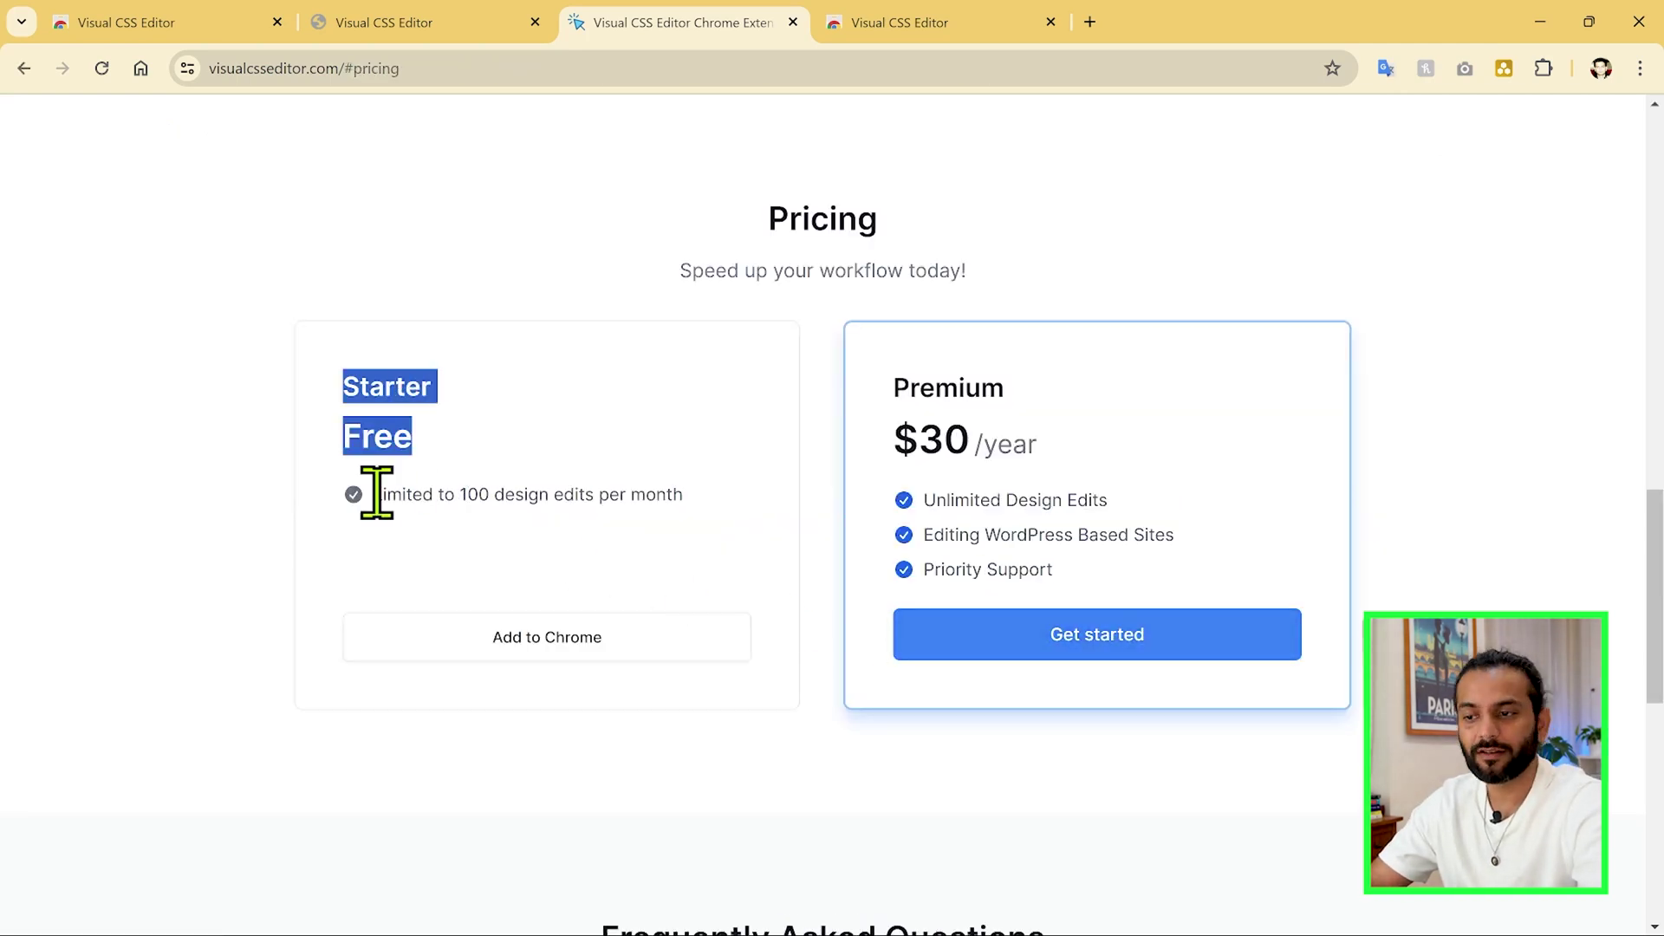
mouse_move(377, 494)
left_mouse_down()
mouse_move(653, 494)
mouse_move(695, 531)
left_mouse_up()
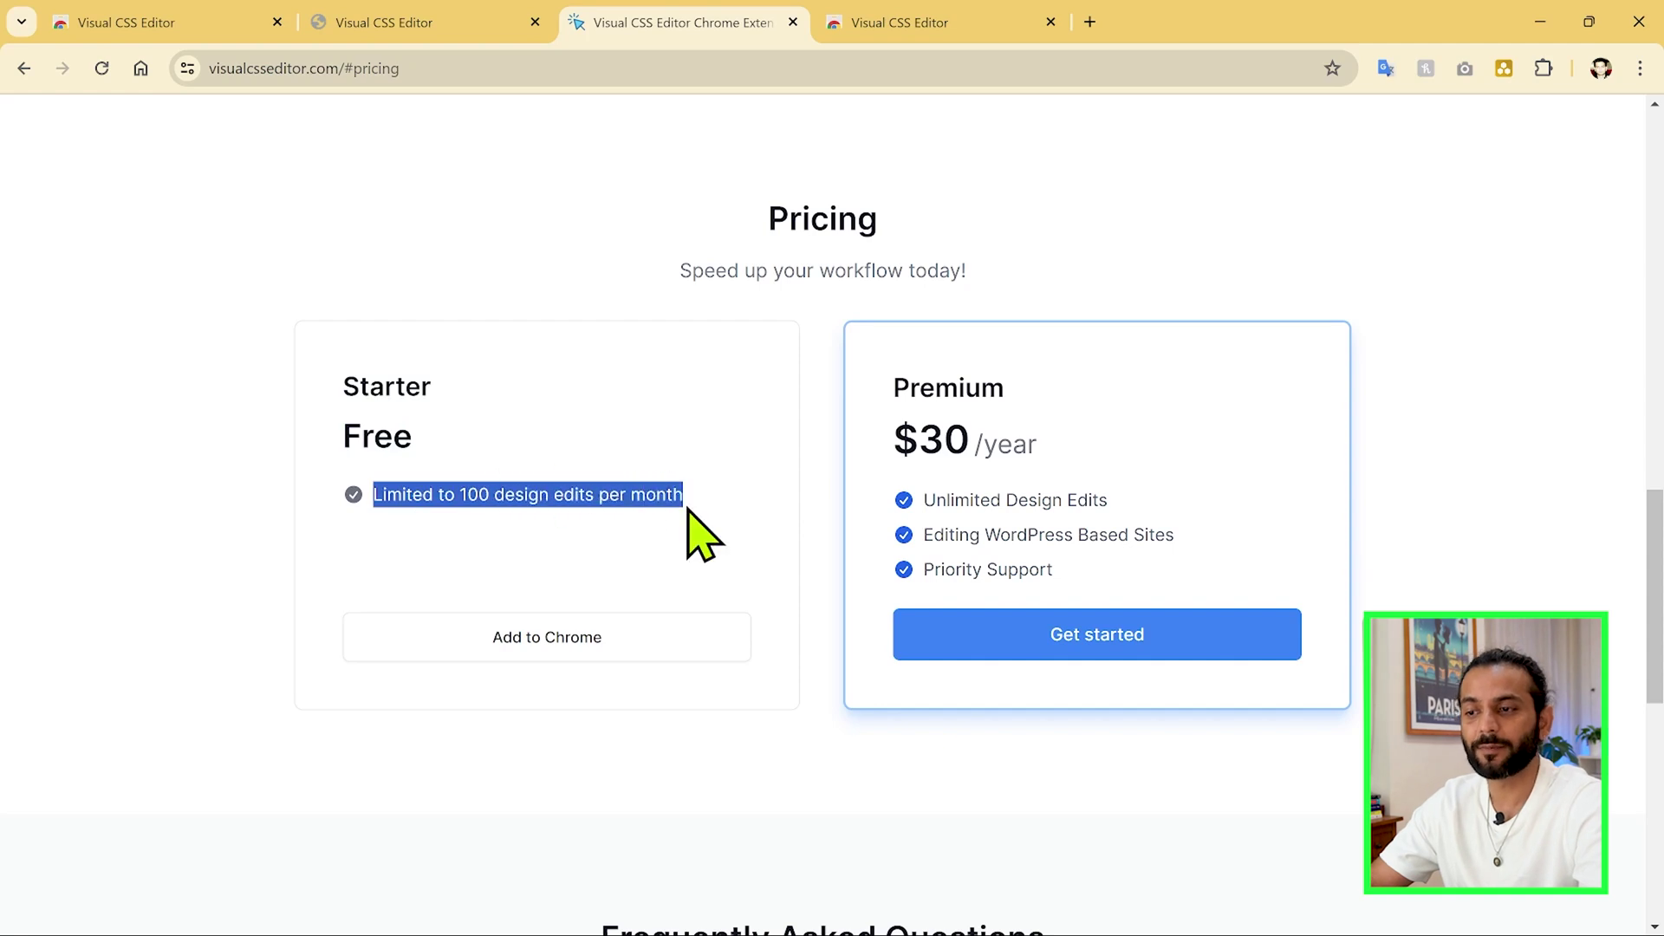
left_click(263, 482)
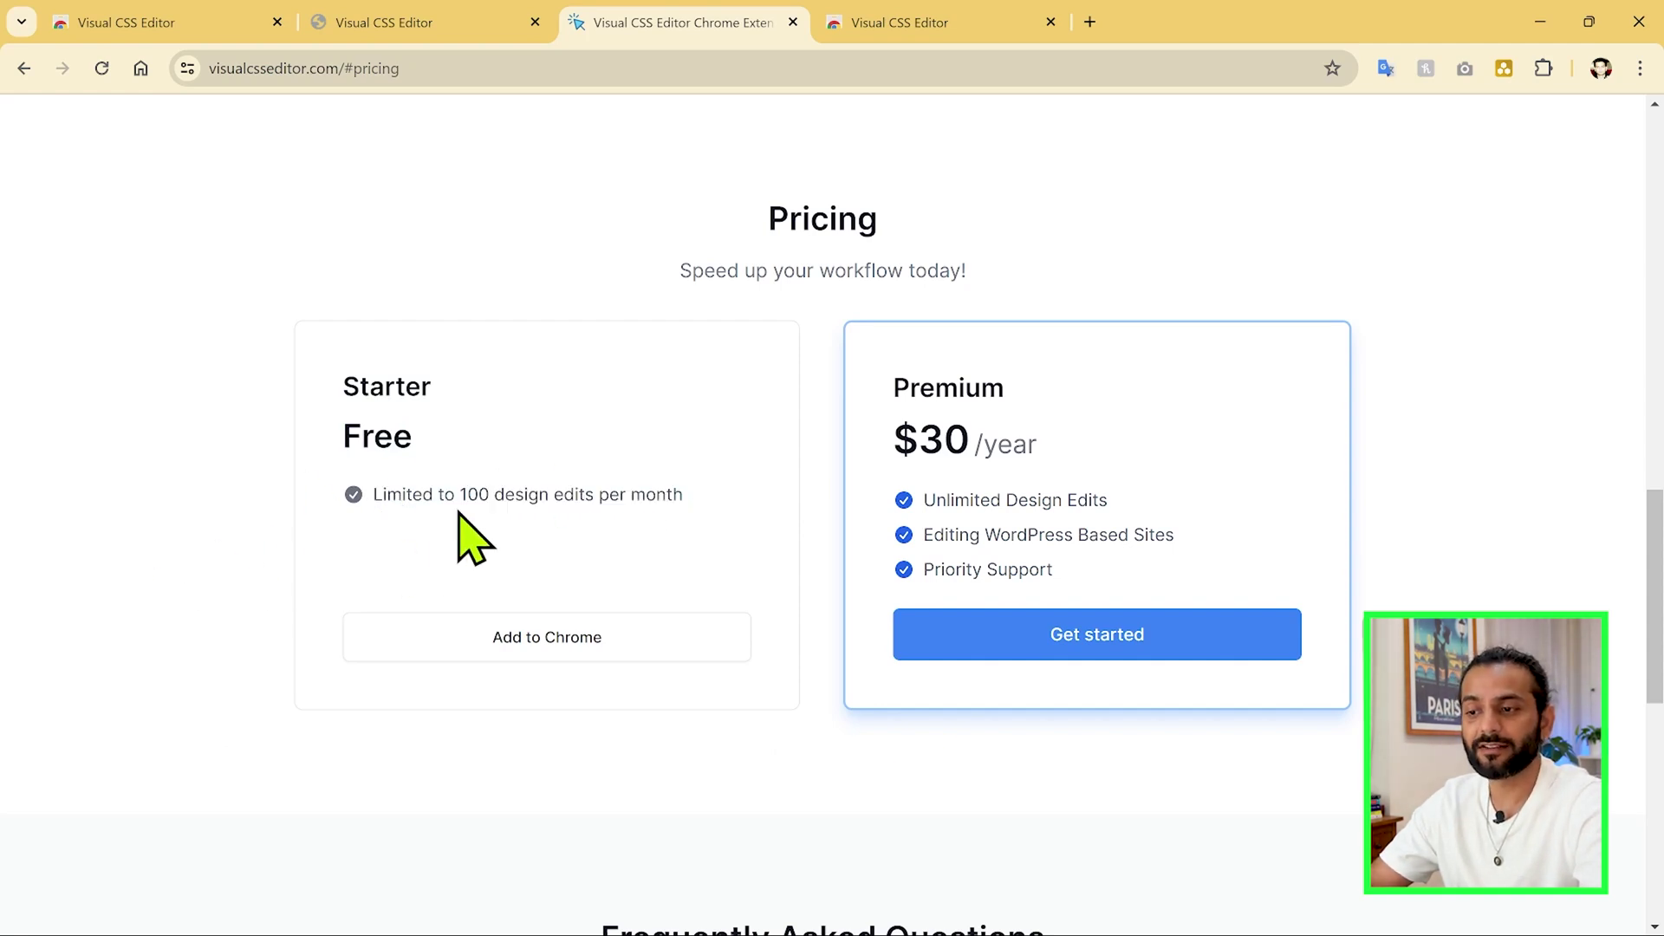
scroll(822, 459, "up", 1)
scroll(832, 481, "down", 1)
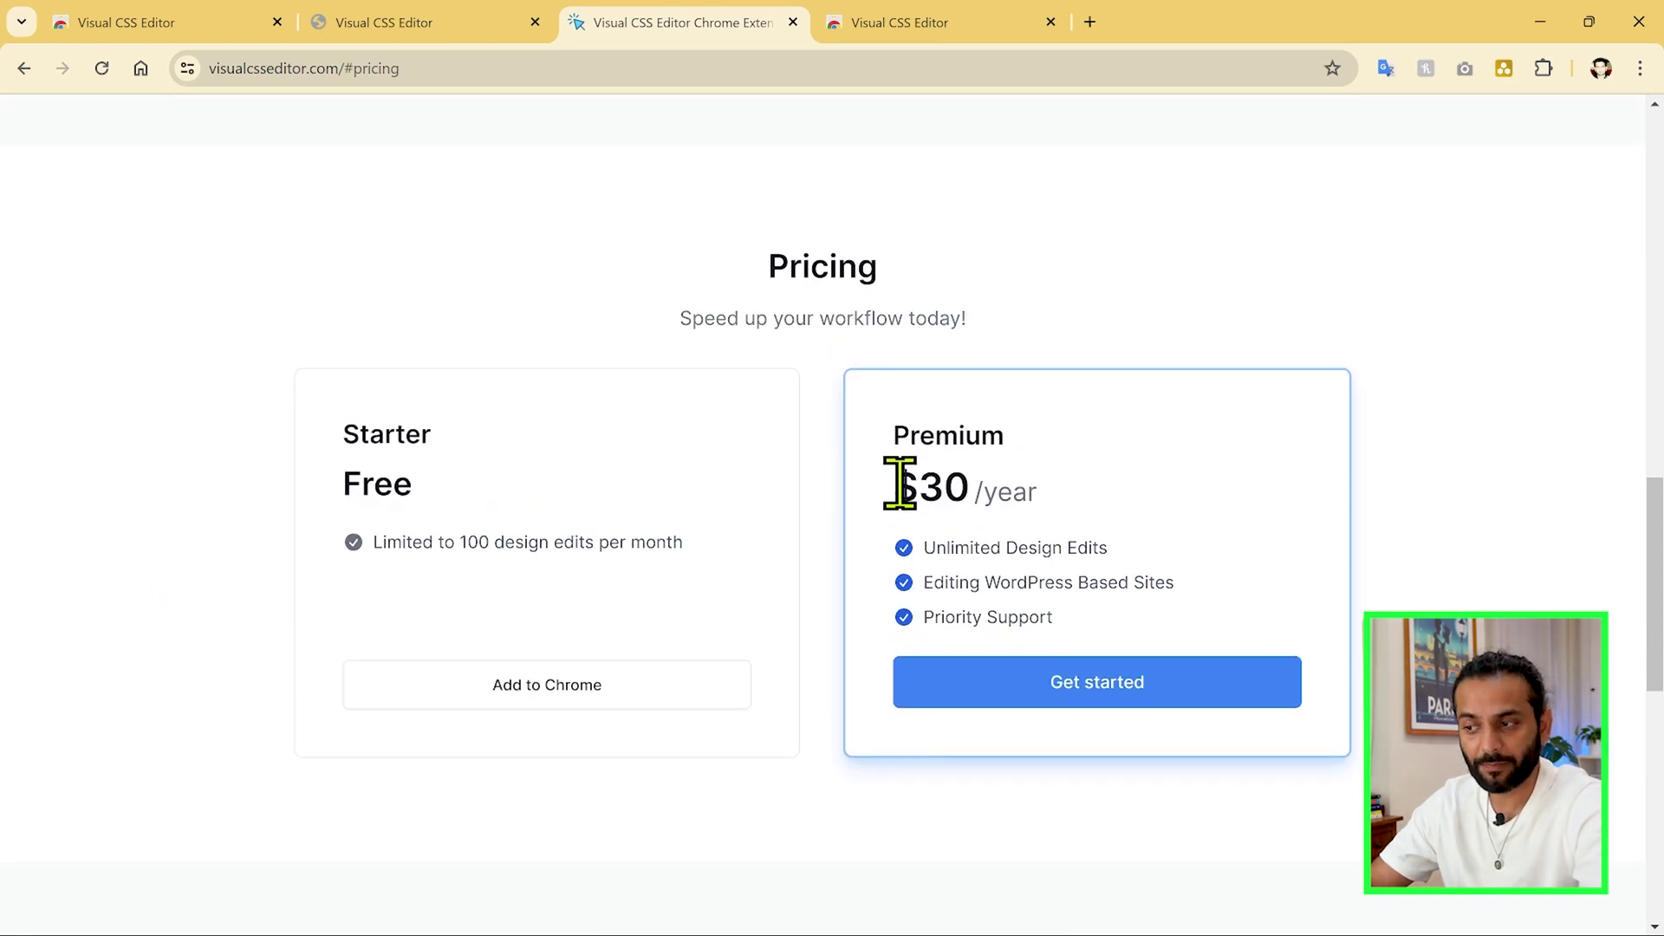
left_click_drag(908, 484, 1051, 494)
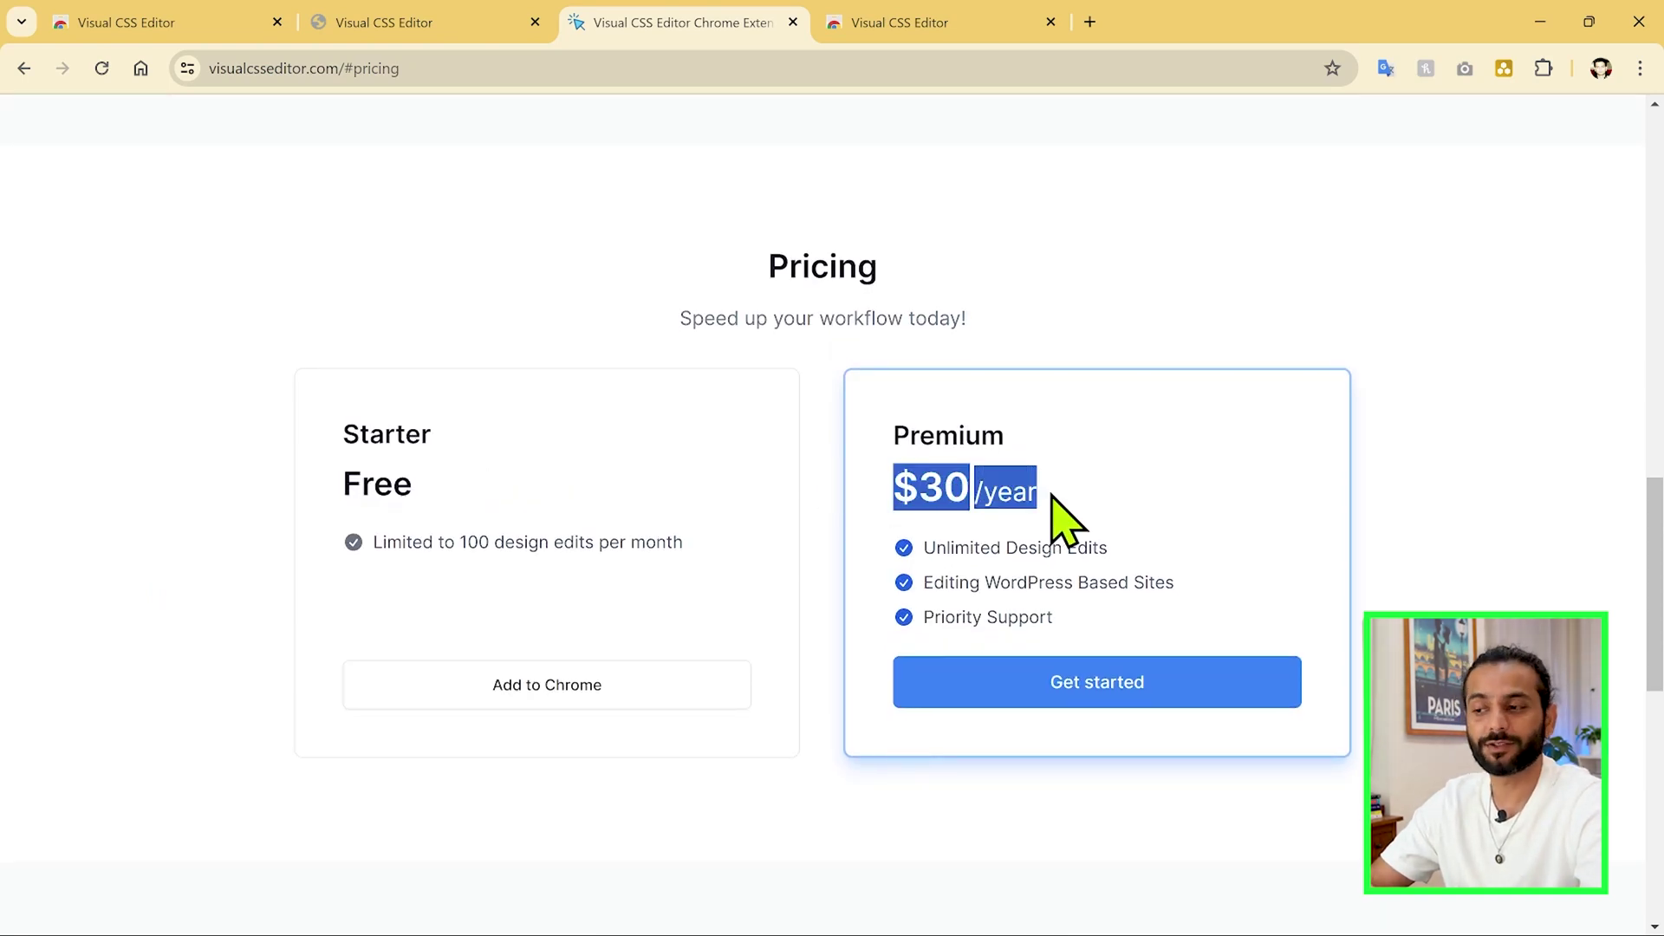